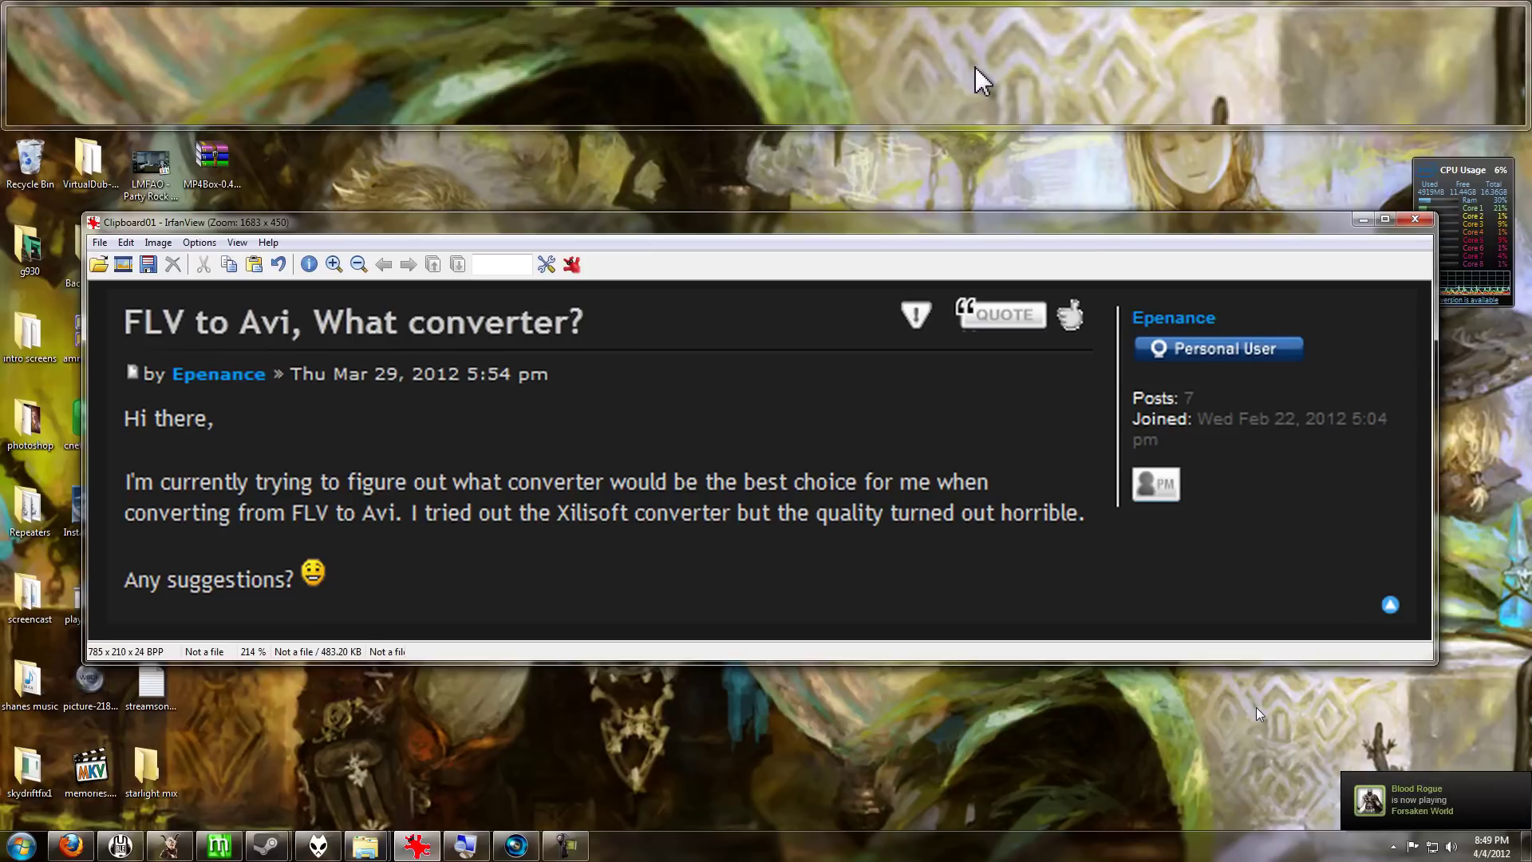
Step: Scroll through Wikipedia's Comparison of container formats table to review the AVI, FLV and MP4 rows
{"action": "left_click", "coordinate": [72, 847]}
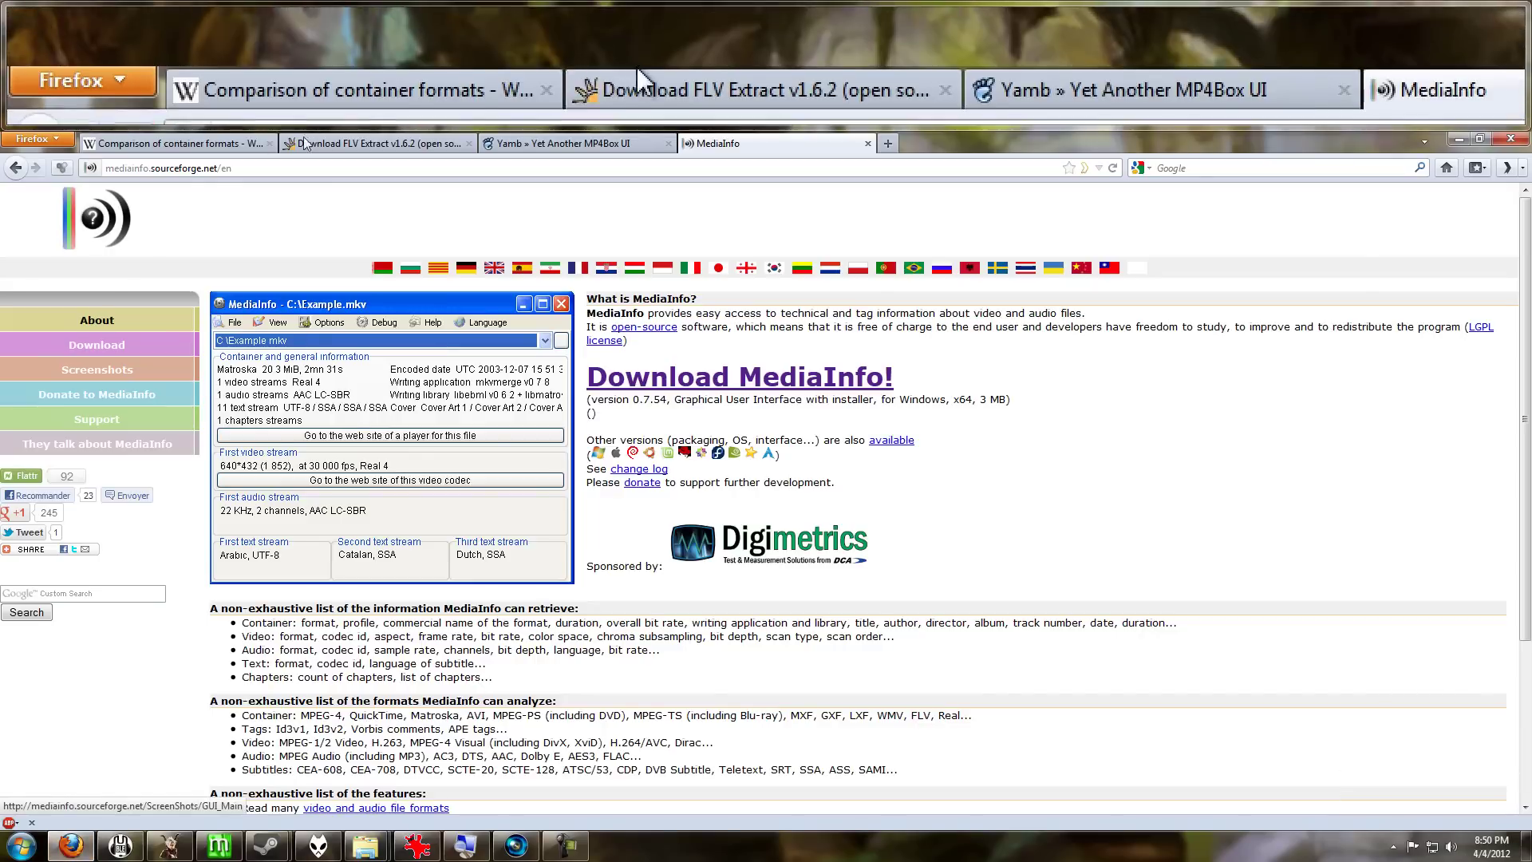
{"action": "left_click", "coordinate": [211, 143]}
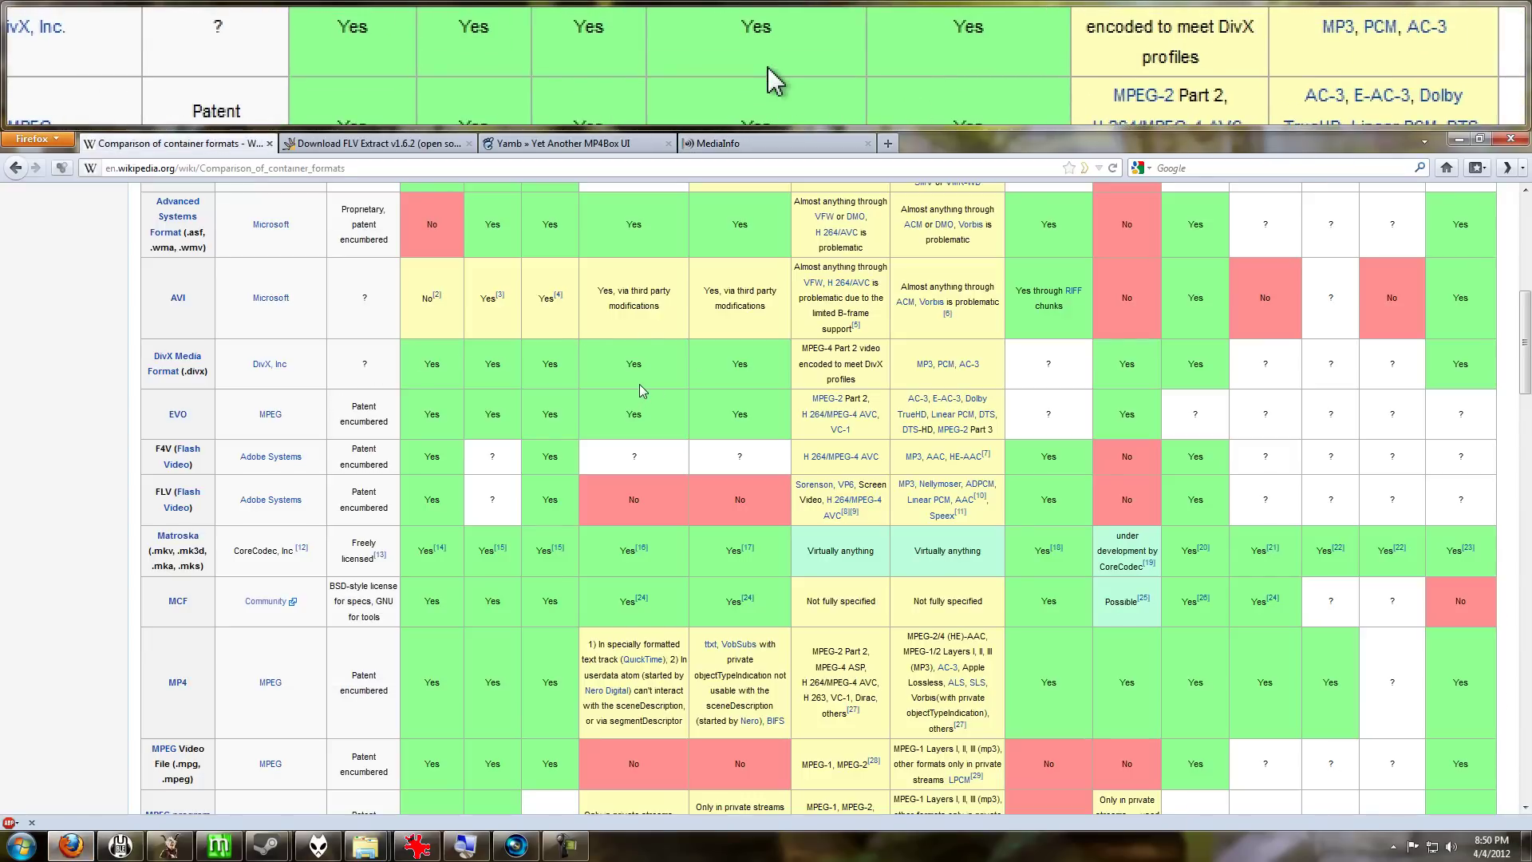
{"action": "scroll", "coordinate": [275, 581], "scroll_direction": "up", "scroll_amount": 3}
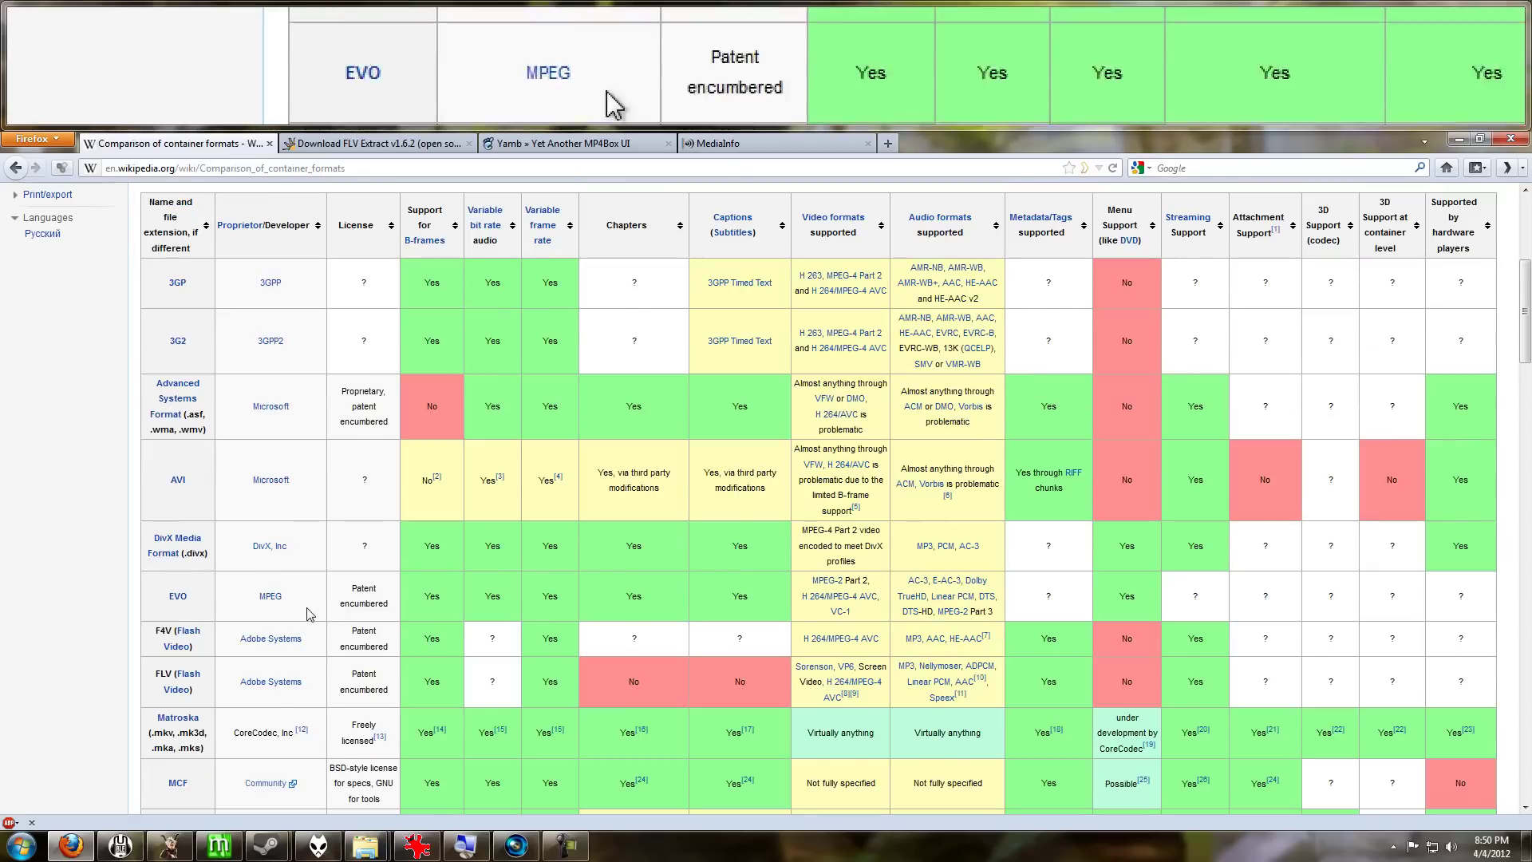
{"action": "scroll", "coordinate": [310, 613], "scroll_direction": "up", "scroll_amount": 2}
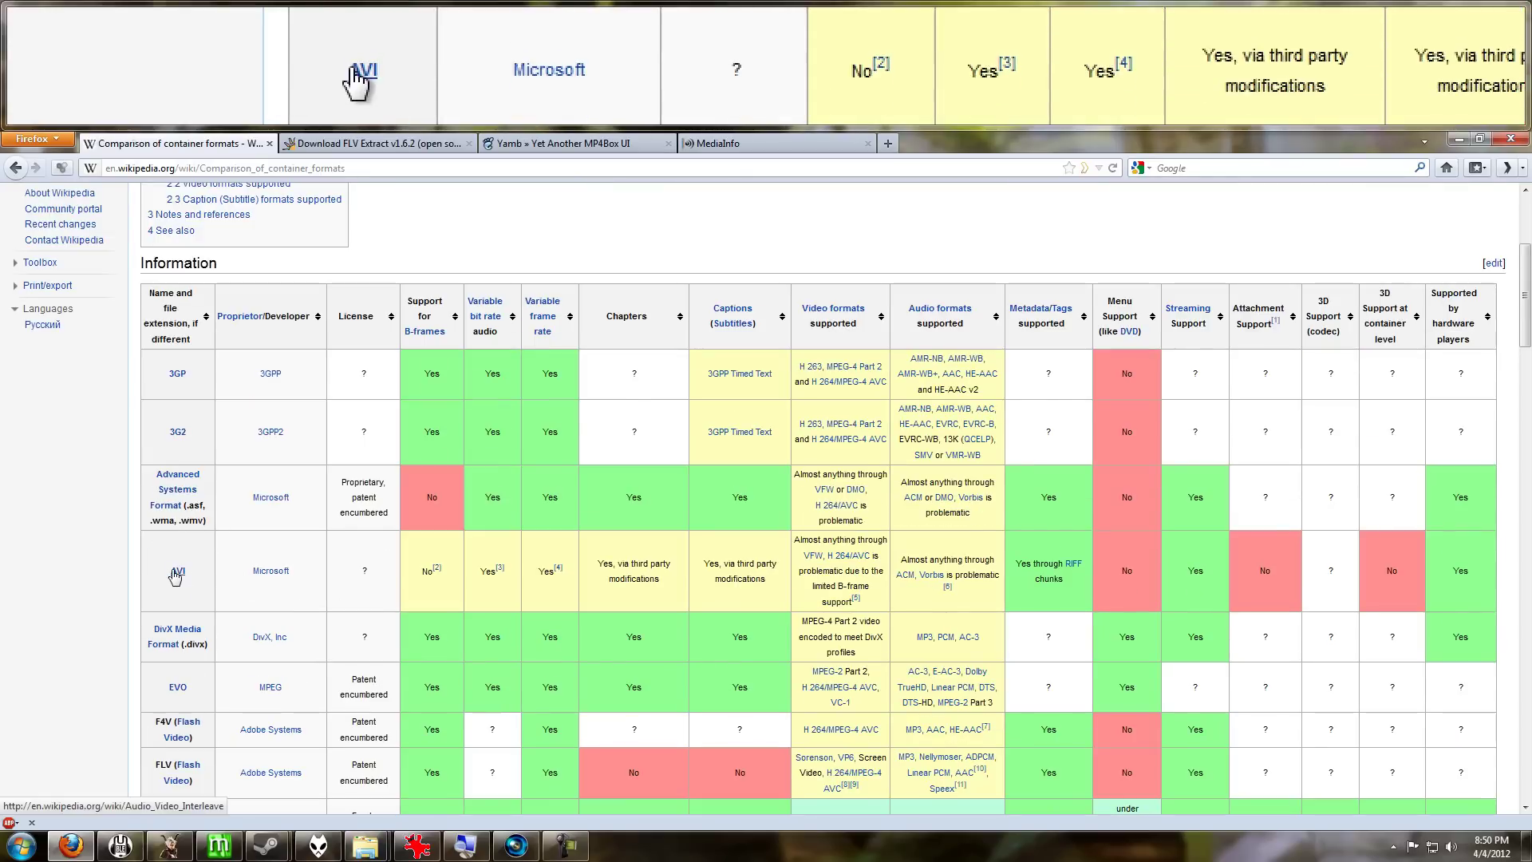
{"action": "scroll", "coordinate": [175, 574], "scroll_direction": "down", "scroll_amount": 2}
{"action": "scroll", "coordinate": [177, 582], "scroll_direction": "down", "scroll_amount": 2}
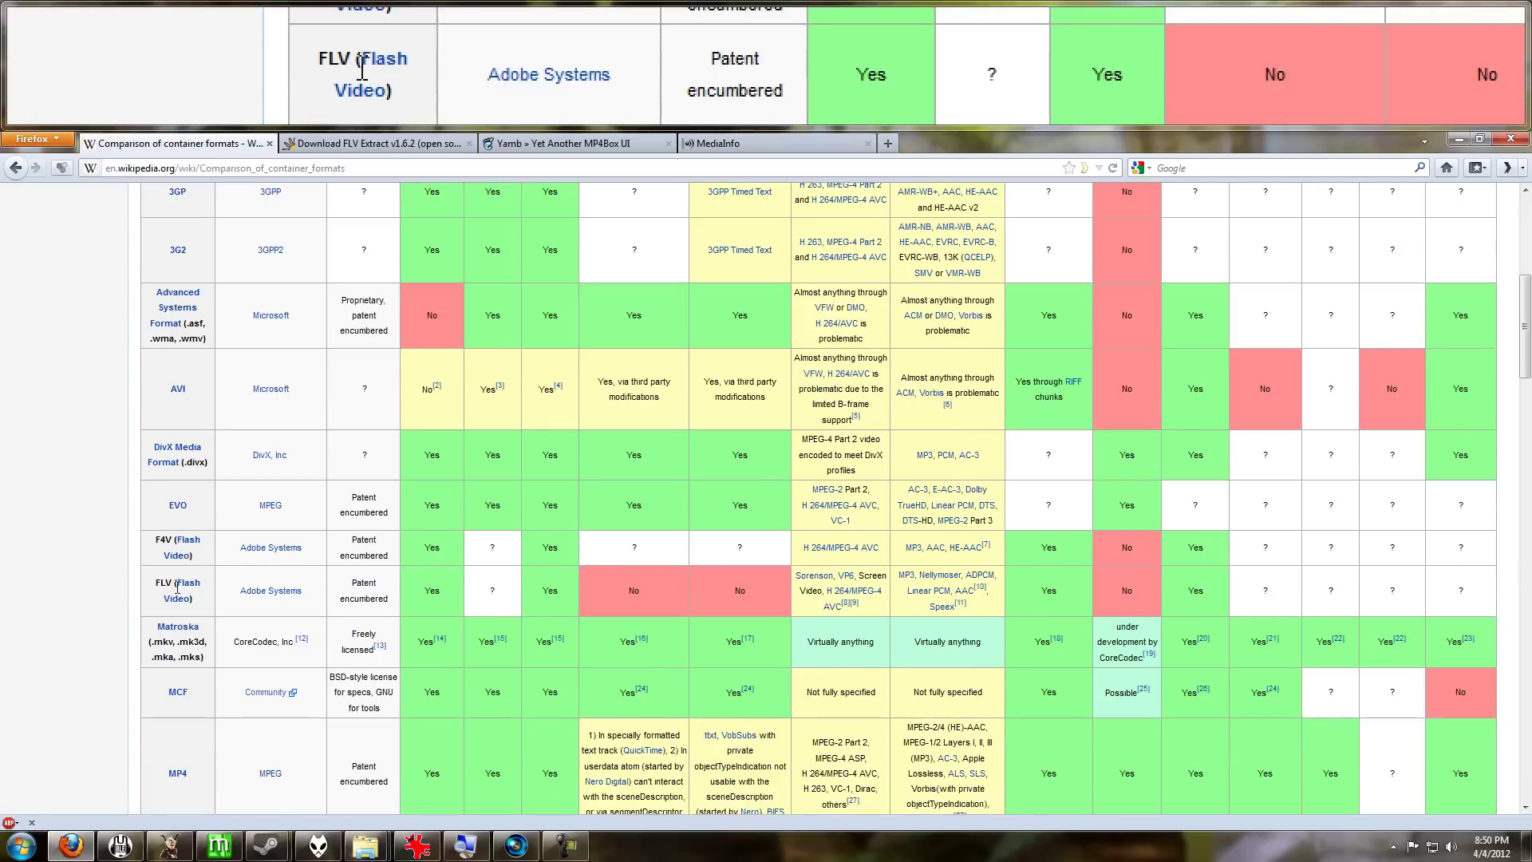
{"action": "scroll", "coordinate": [176, 590], "scroll_direction": "down", "scroll_amount": 1}
{"action": "scroll", "coordinate": [175, 526], "scroll_direction": "down", "scroll_amount": 2}
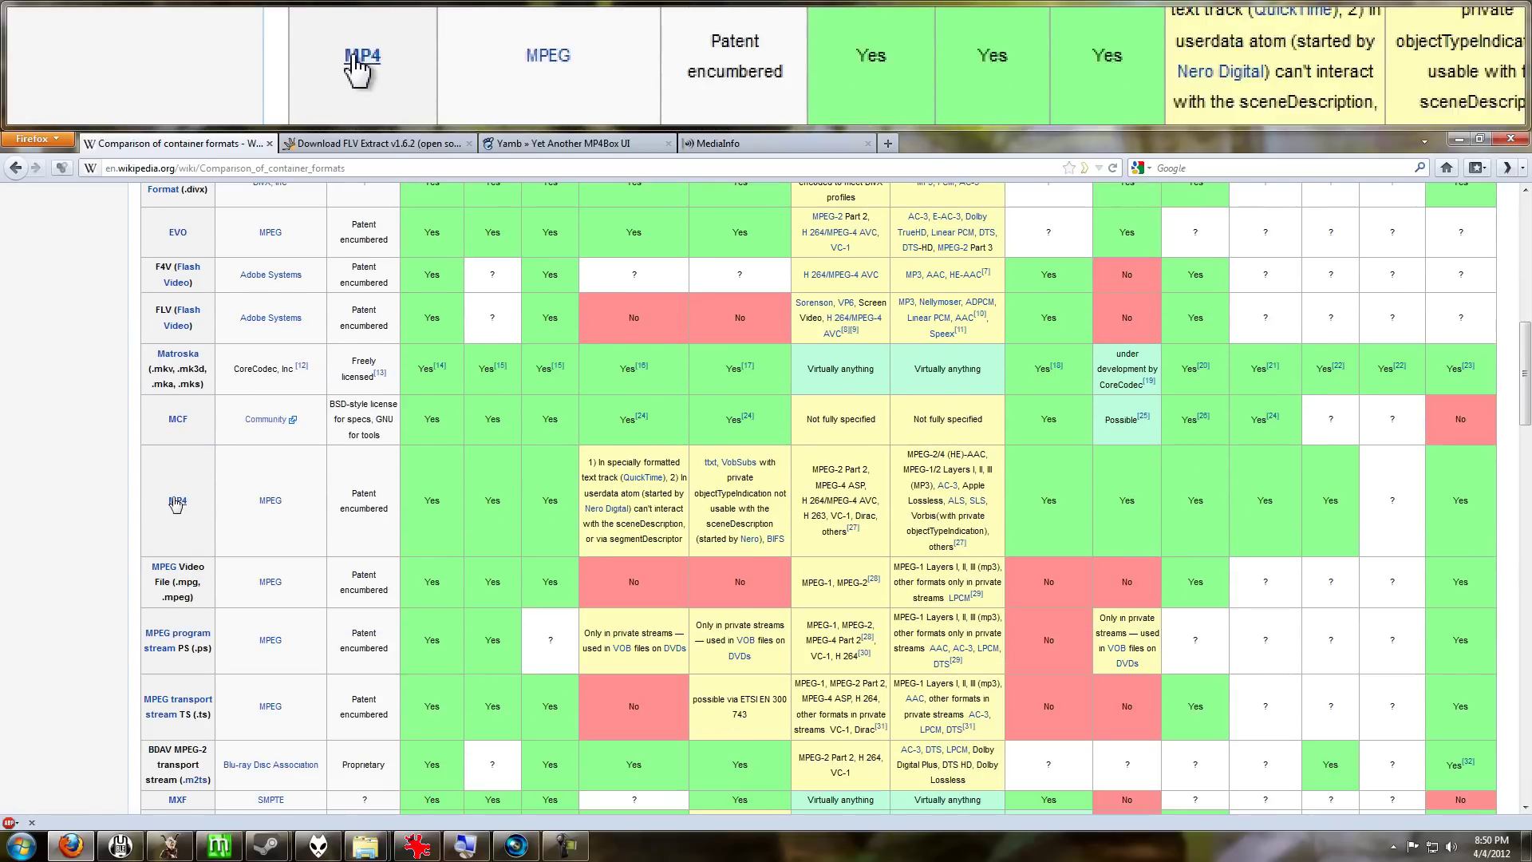
{"action": "scroll", "coordinate": [491, 616], "scroll_direction": "up", "scroll_amount": 5}
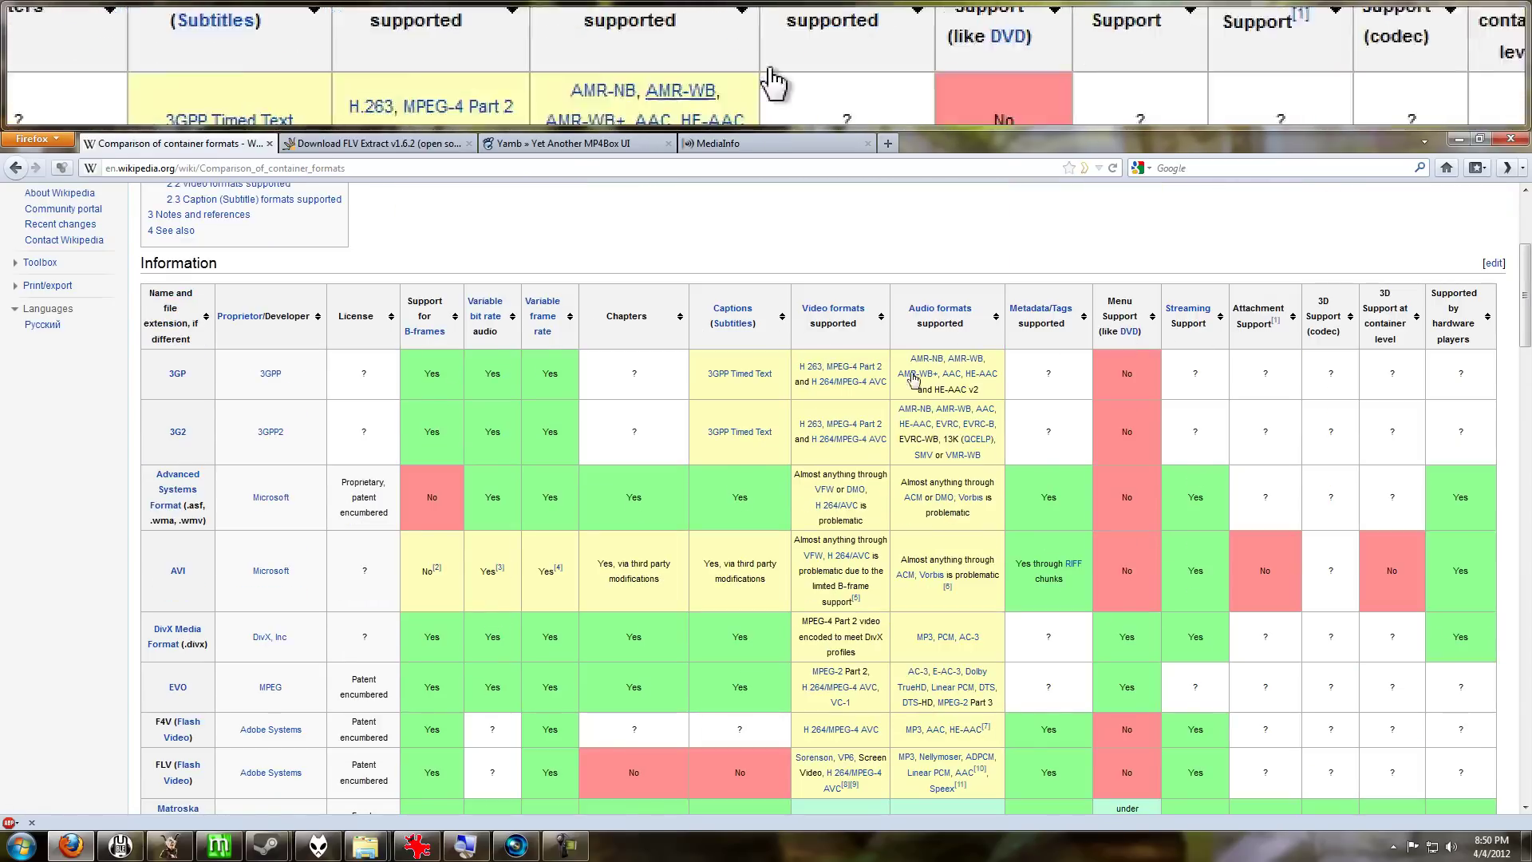
{"action": "scroll", "coordinate": [327, 574], "scroll_direction": "down", "scroll_amount": 2}
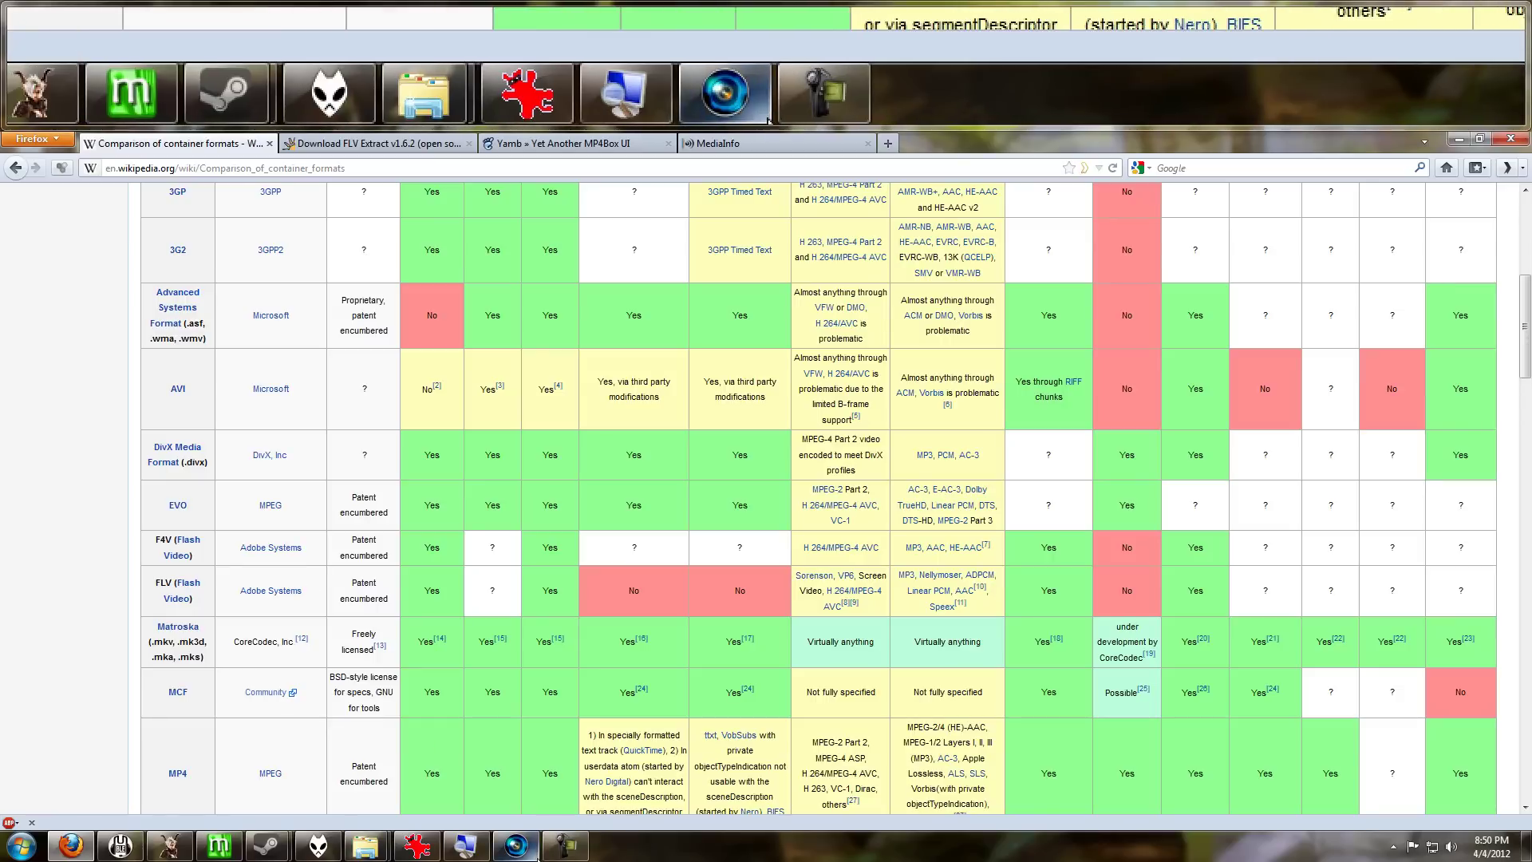
Step: Drop the second FLV recording onto the Vegas Pro 11.0 timeline and dismiss the could-not-open error
{"action": "left_click", "coordinate": [515, 849]}
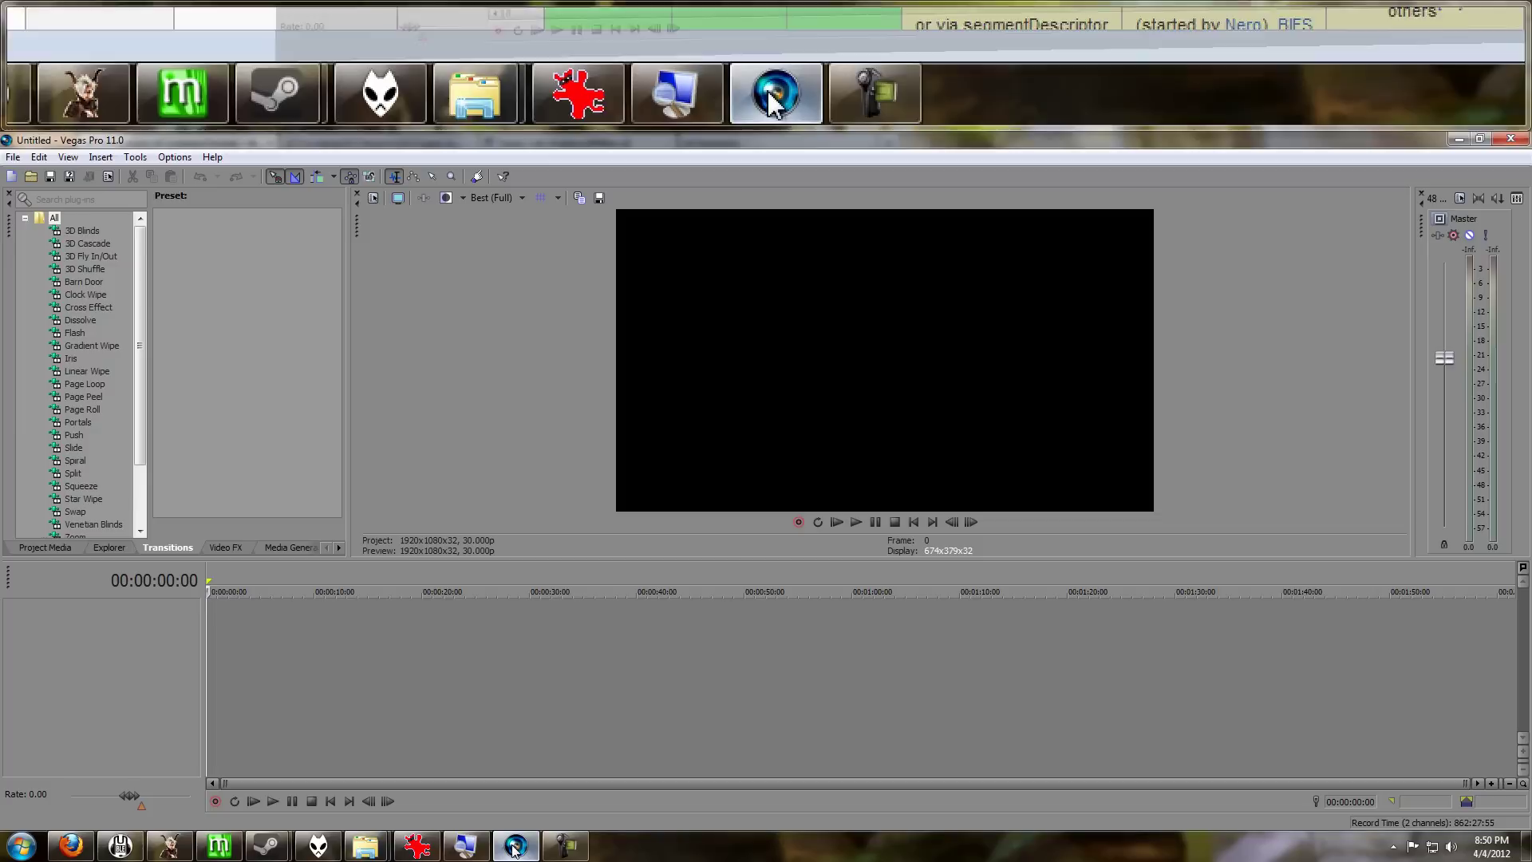
{"action": "mouse_move", "coordinate": [375, 845]}
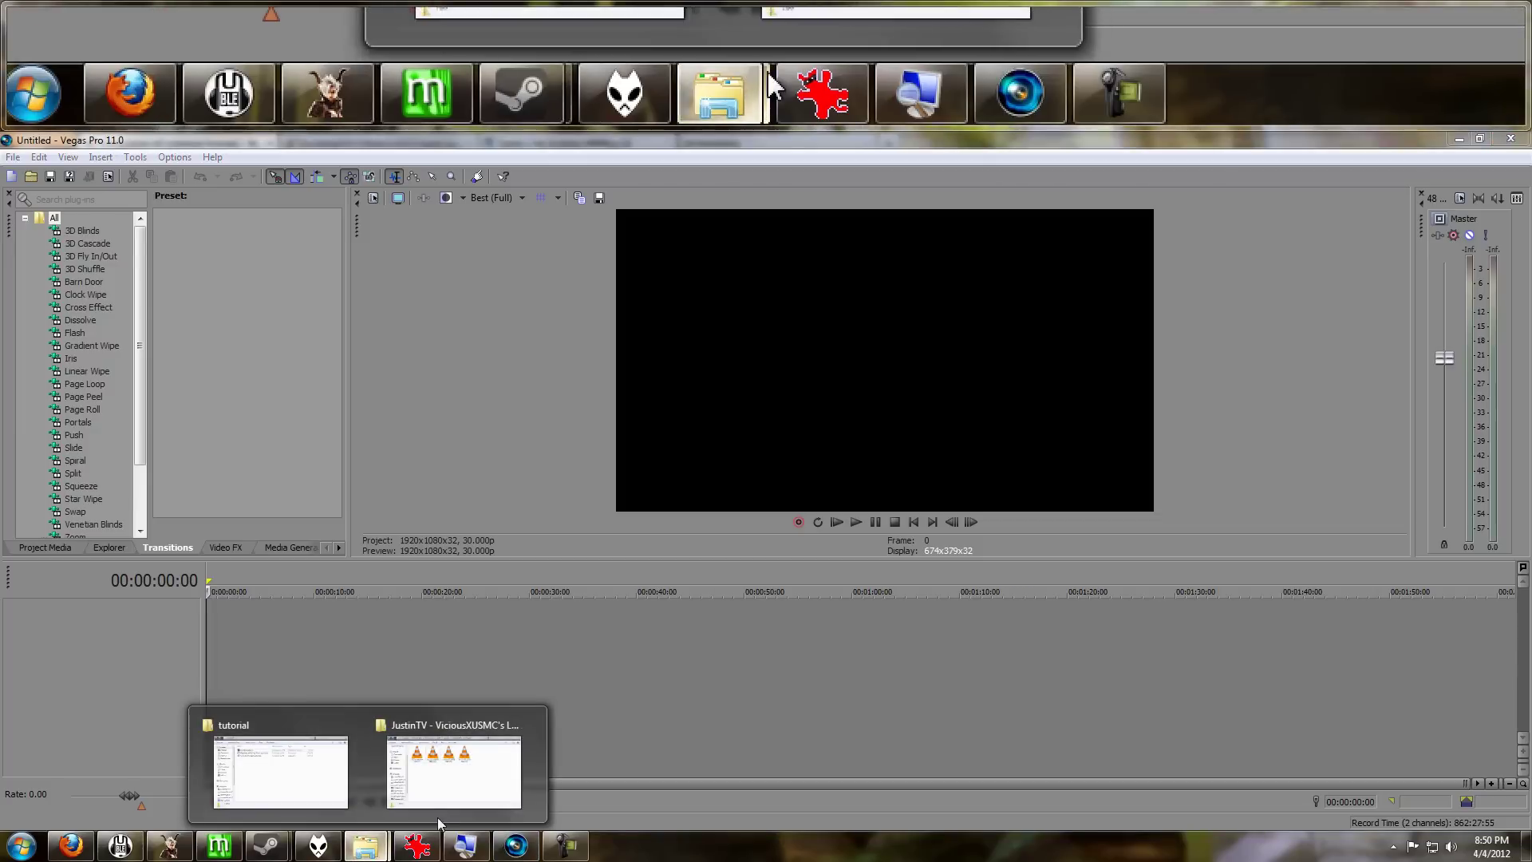
{"action": "left_click", "coordinate": [471, 765]}
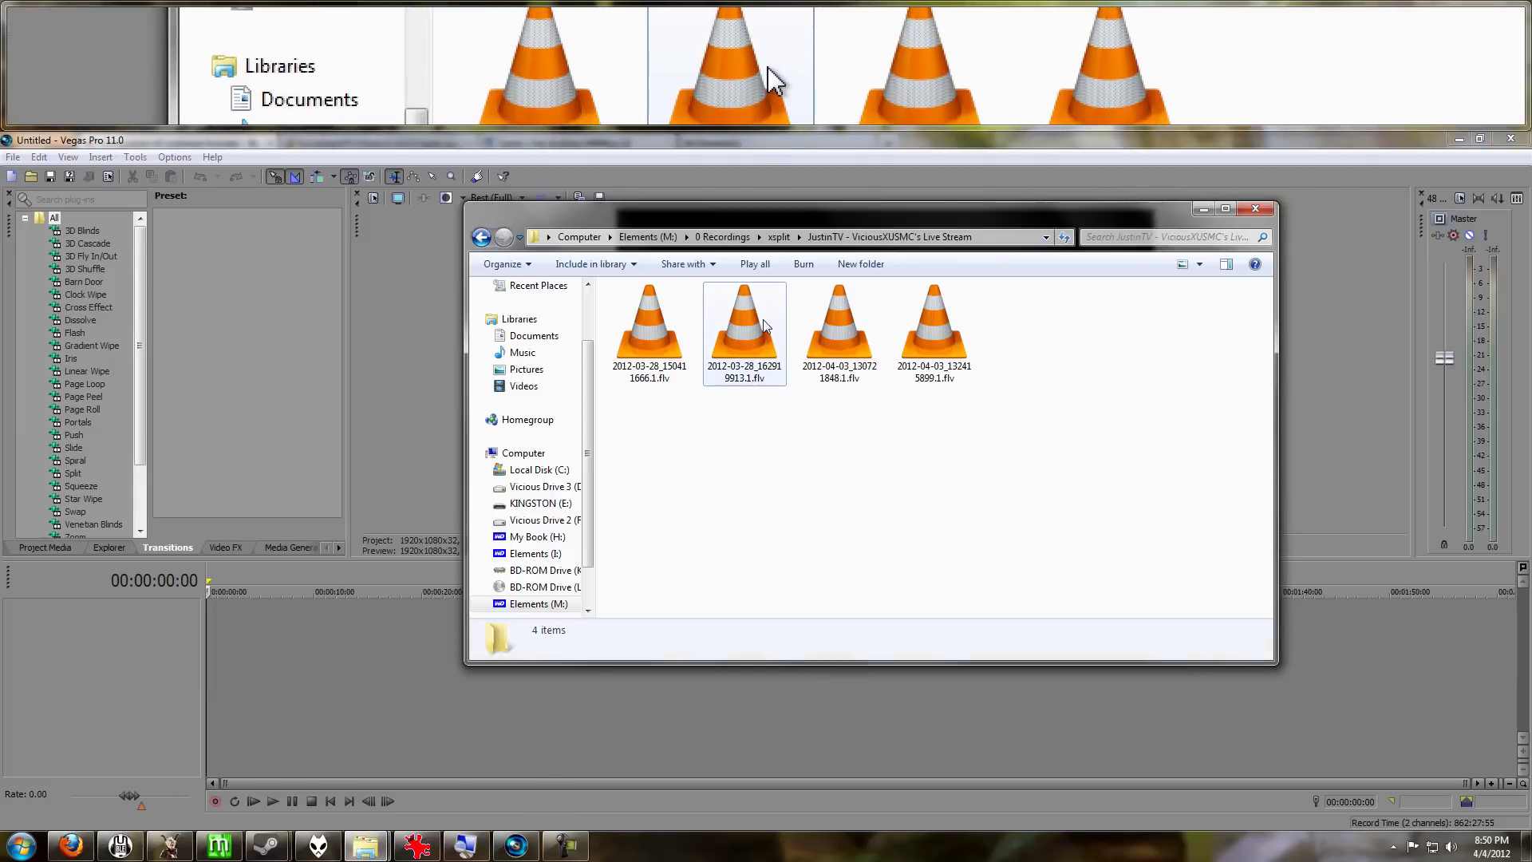
{"action": "left_click_drag", "start_coordinate": [765, 326], "coordinate": [331, 587]}
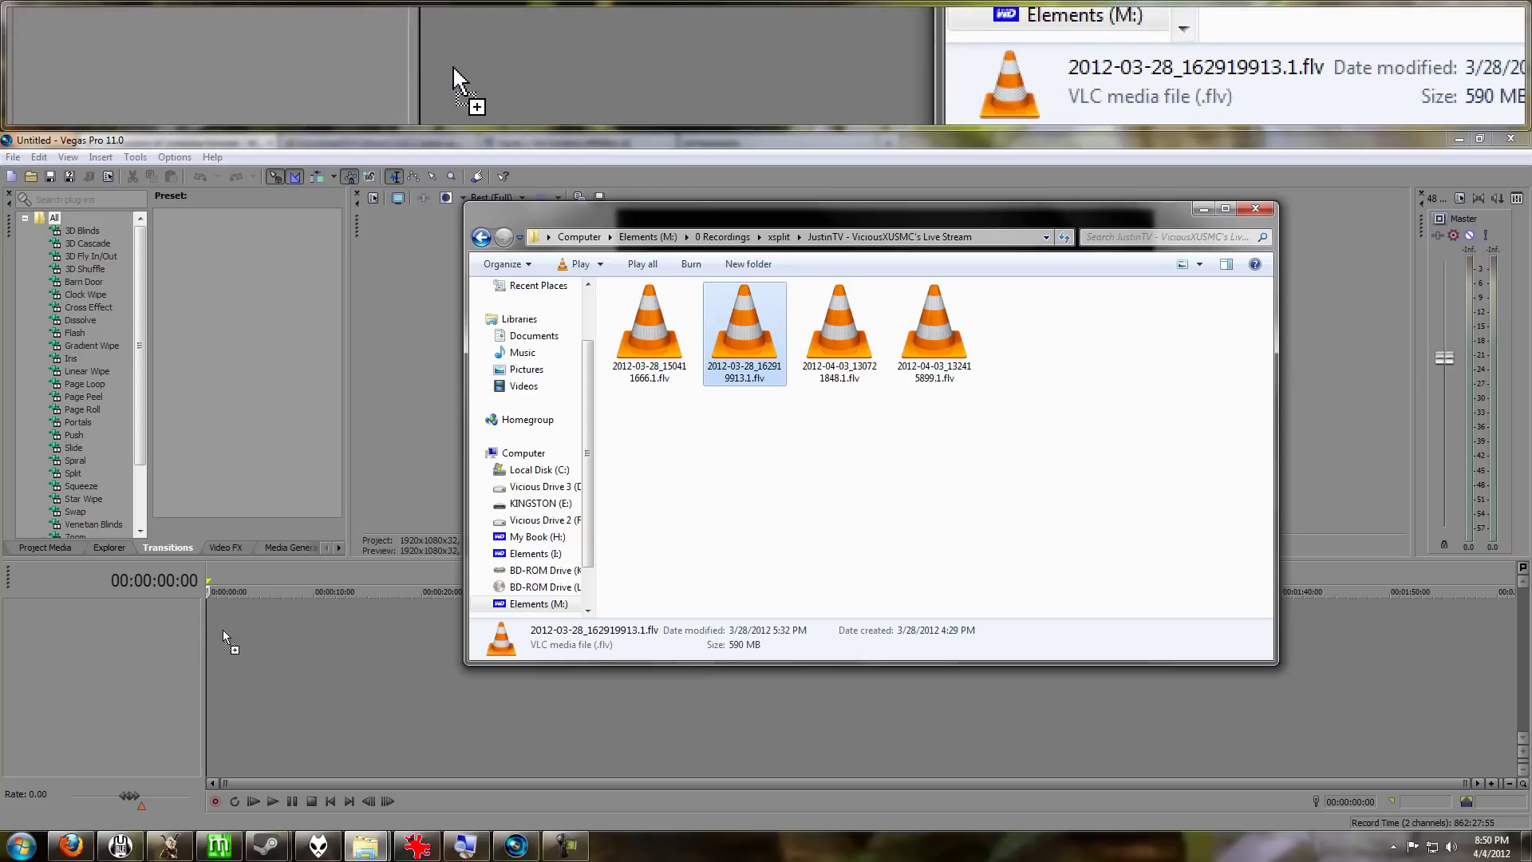
{"action": "left_click", "coordinate": [1199, 209]}
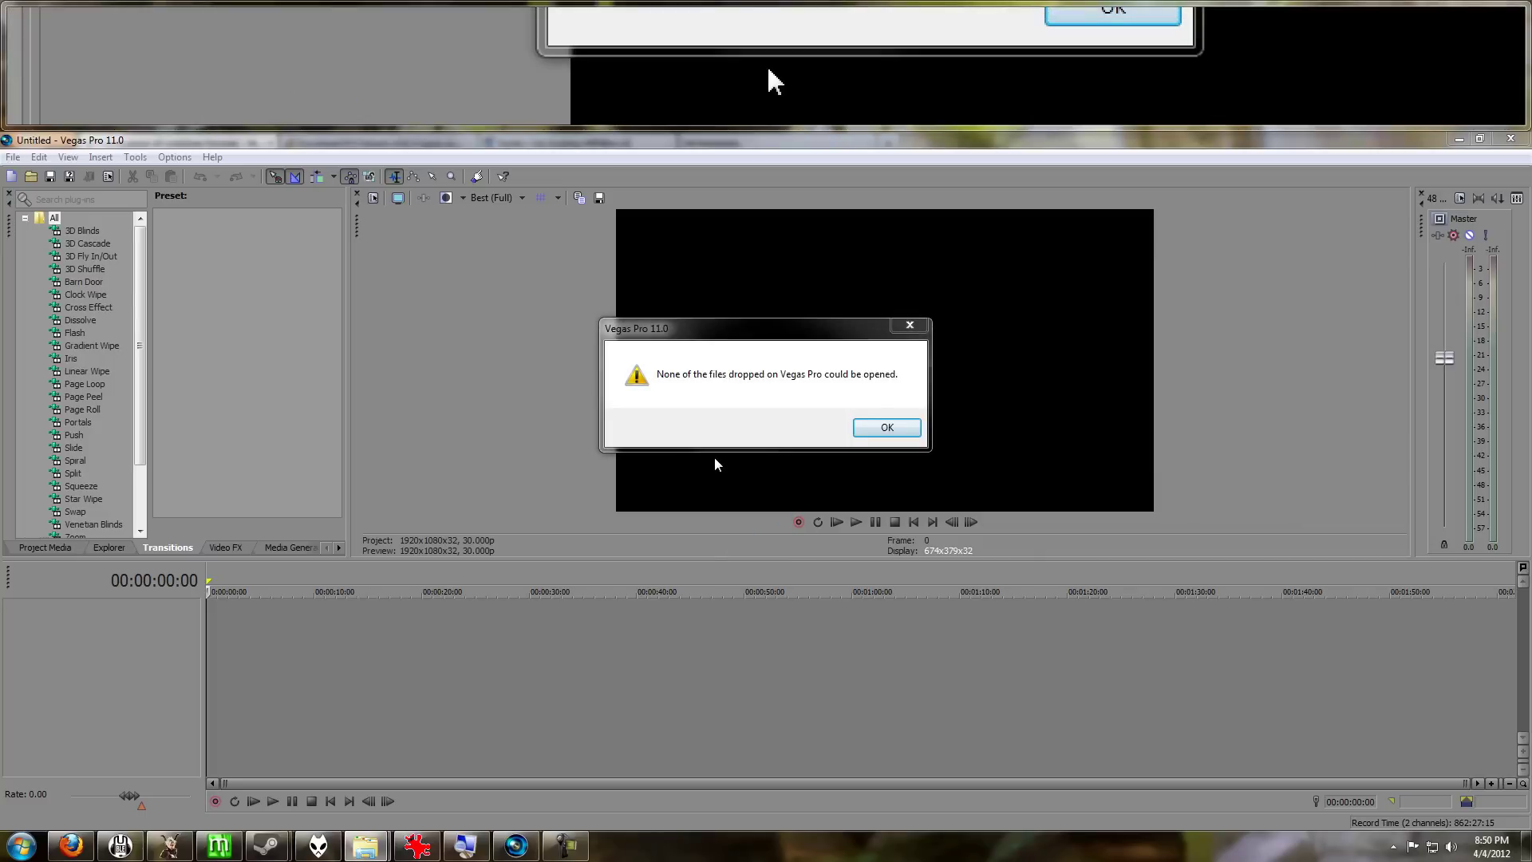
{"action": "left_click", "coordinate": [886, 427]}
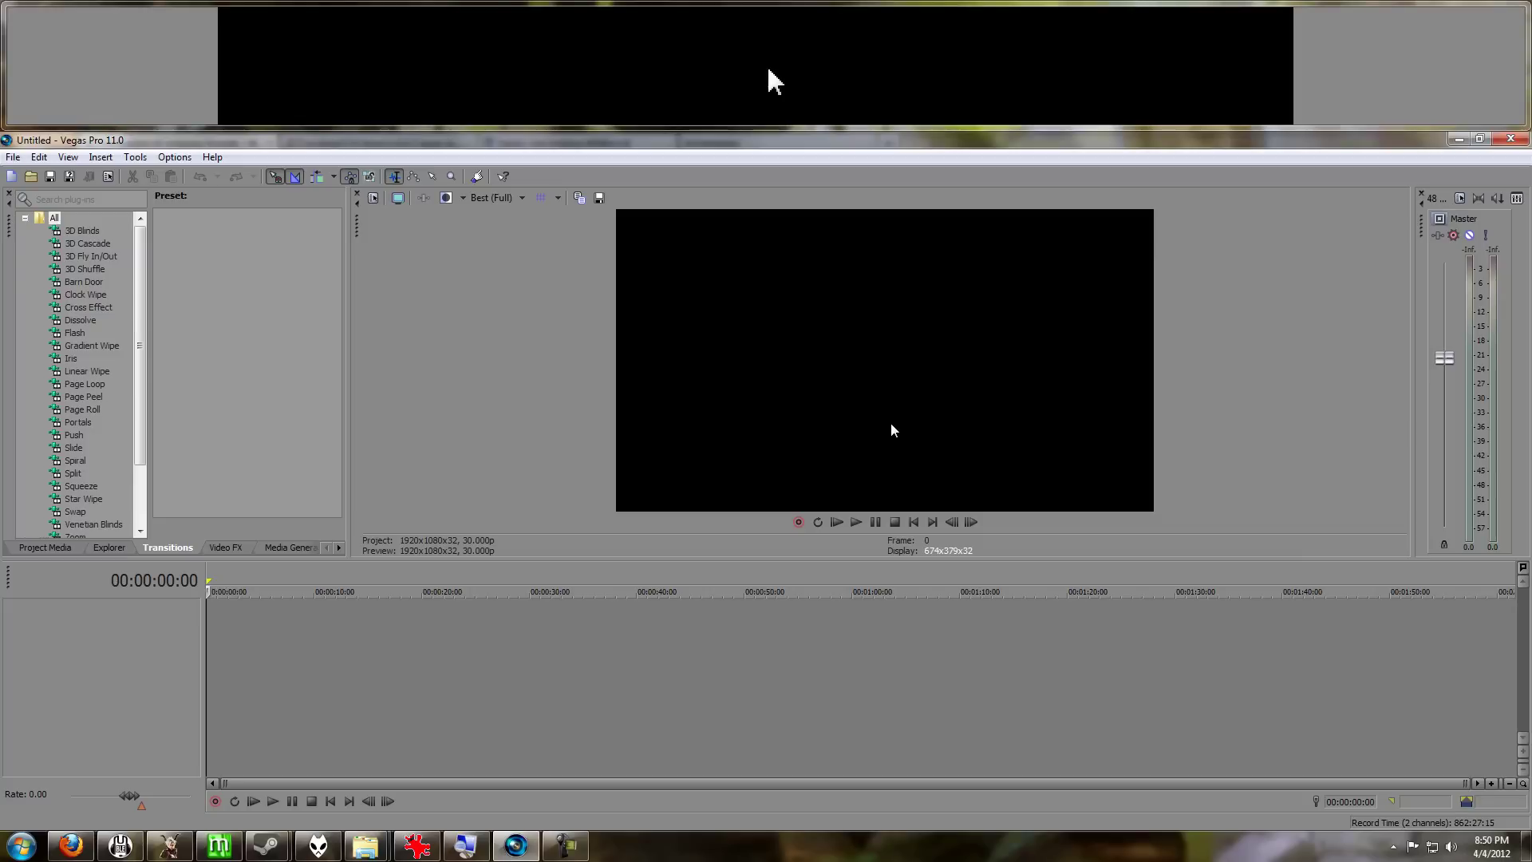
Step: In the JustinTV recordings folder, view the details of the 590 MB 2012-03-28_162919913.1.flv
{"action": "mouse_move", "coordinate": [363, 853]}
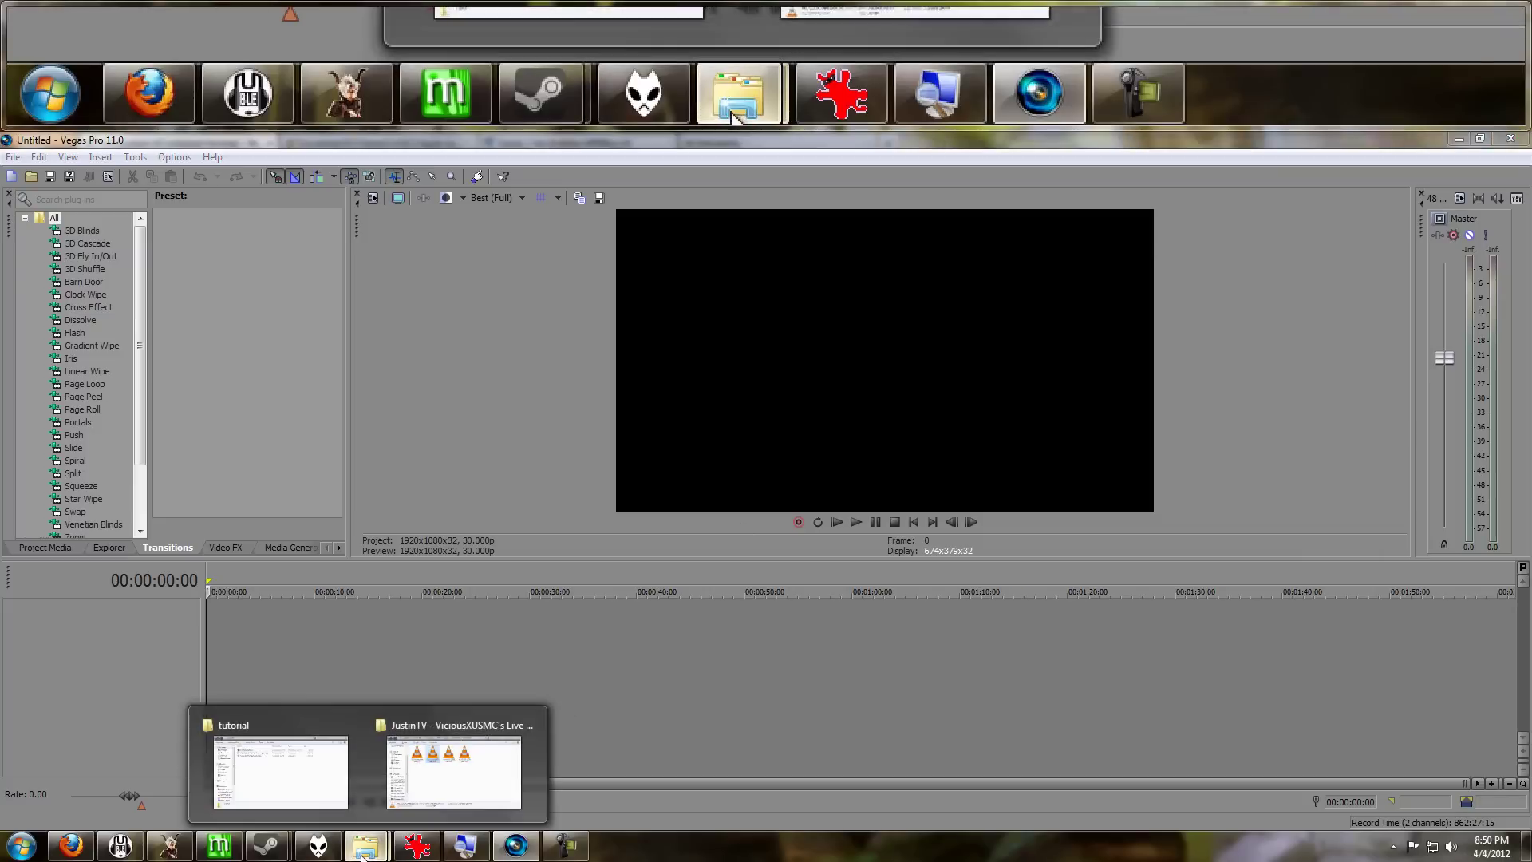
{"action": "left_click", "coordinate": [471, 770]}
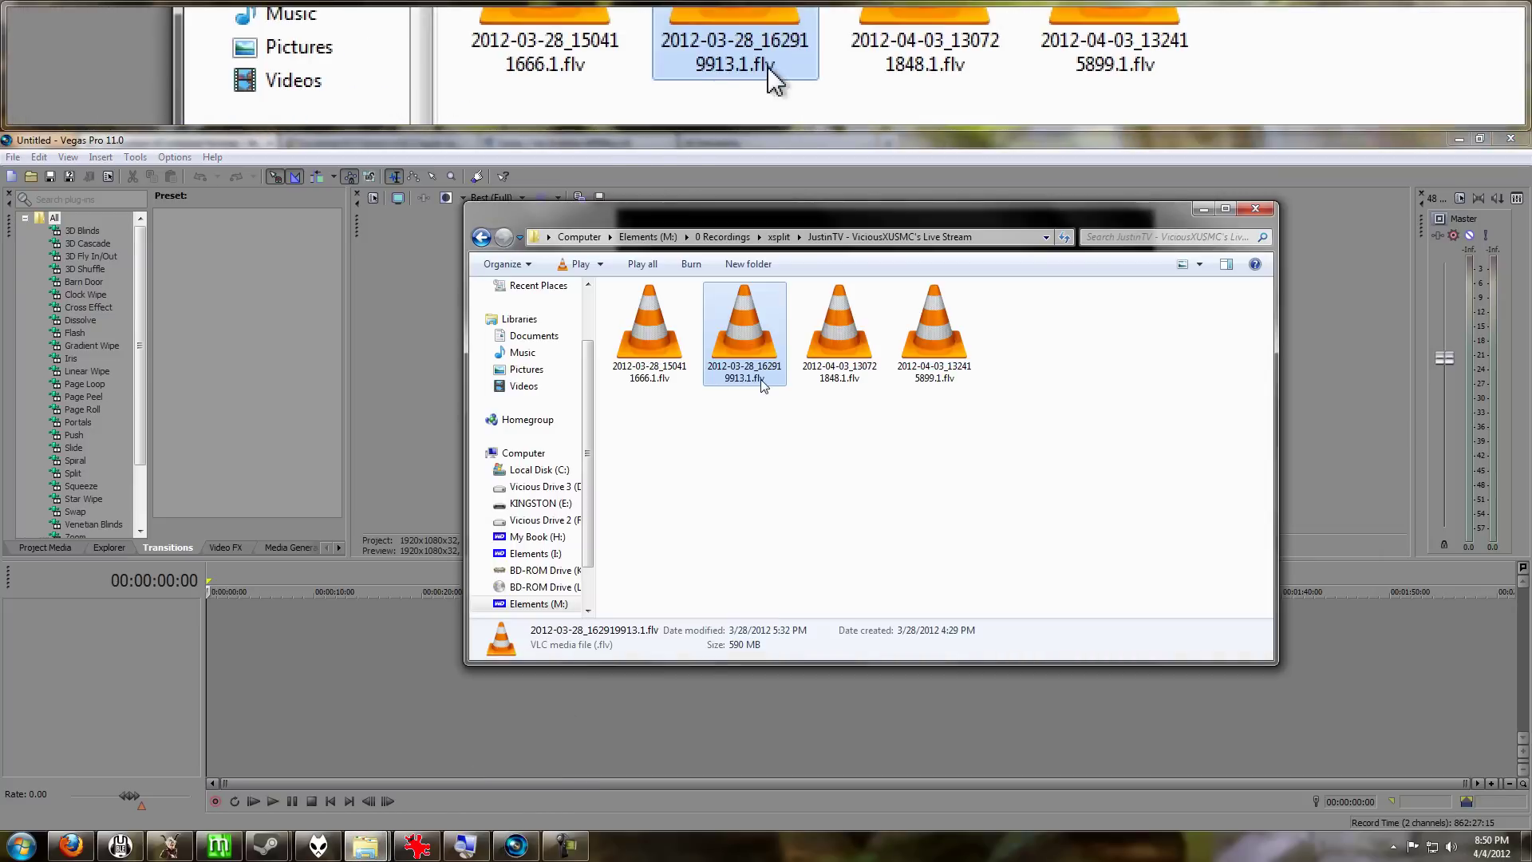
{"action": "mouse_move", "coordinate": [762, 386]}
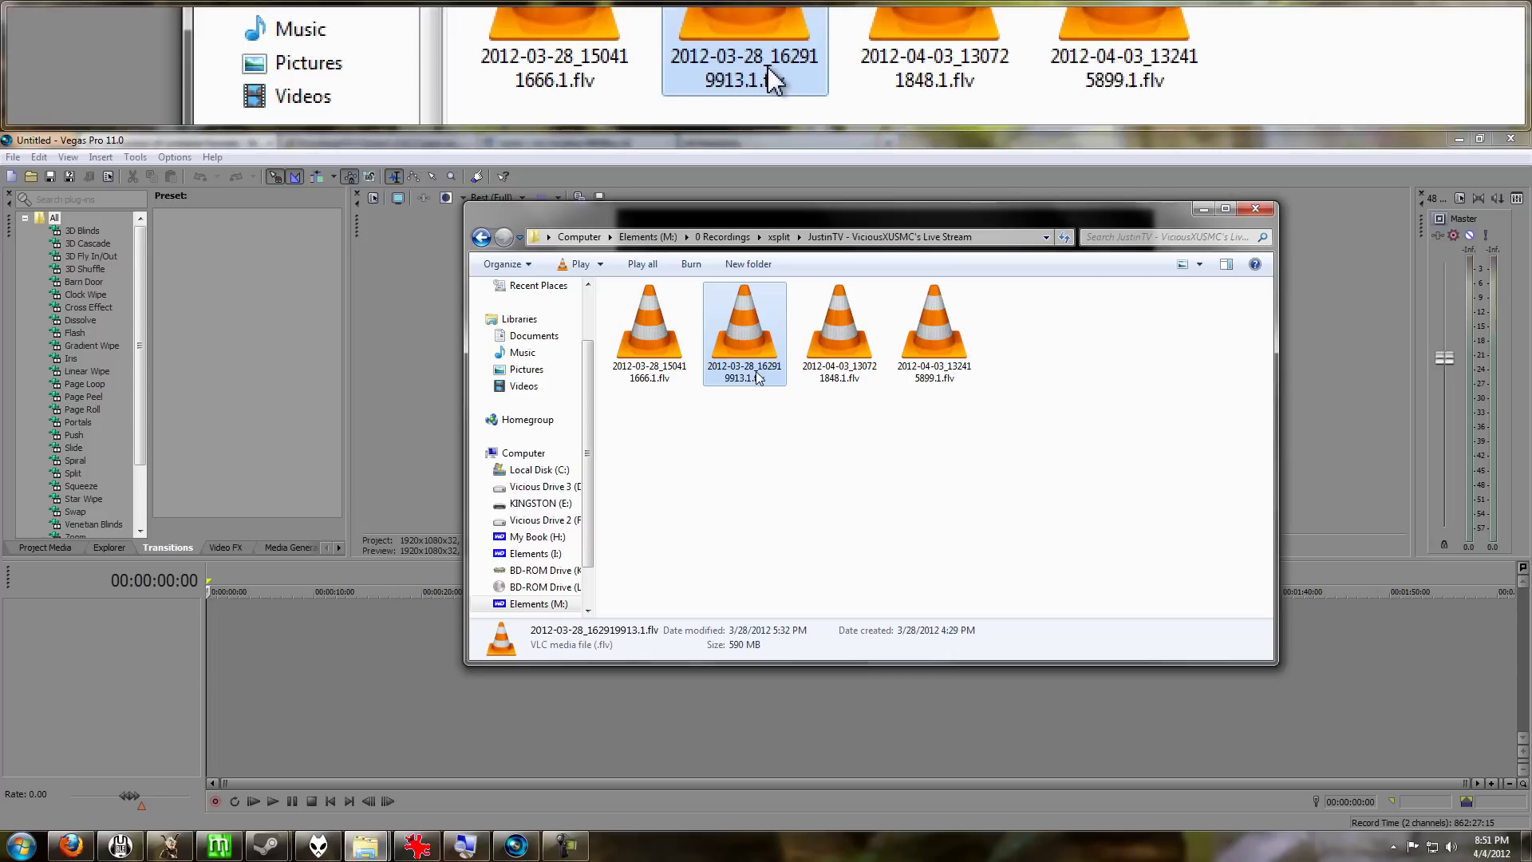
Step: Google 'flv extract' from the address bar and open AfterDawn's FLV Extract v1.6.2 page
{"action": "left_click", "coordinate": [69, 847]}
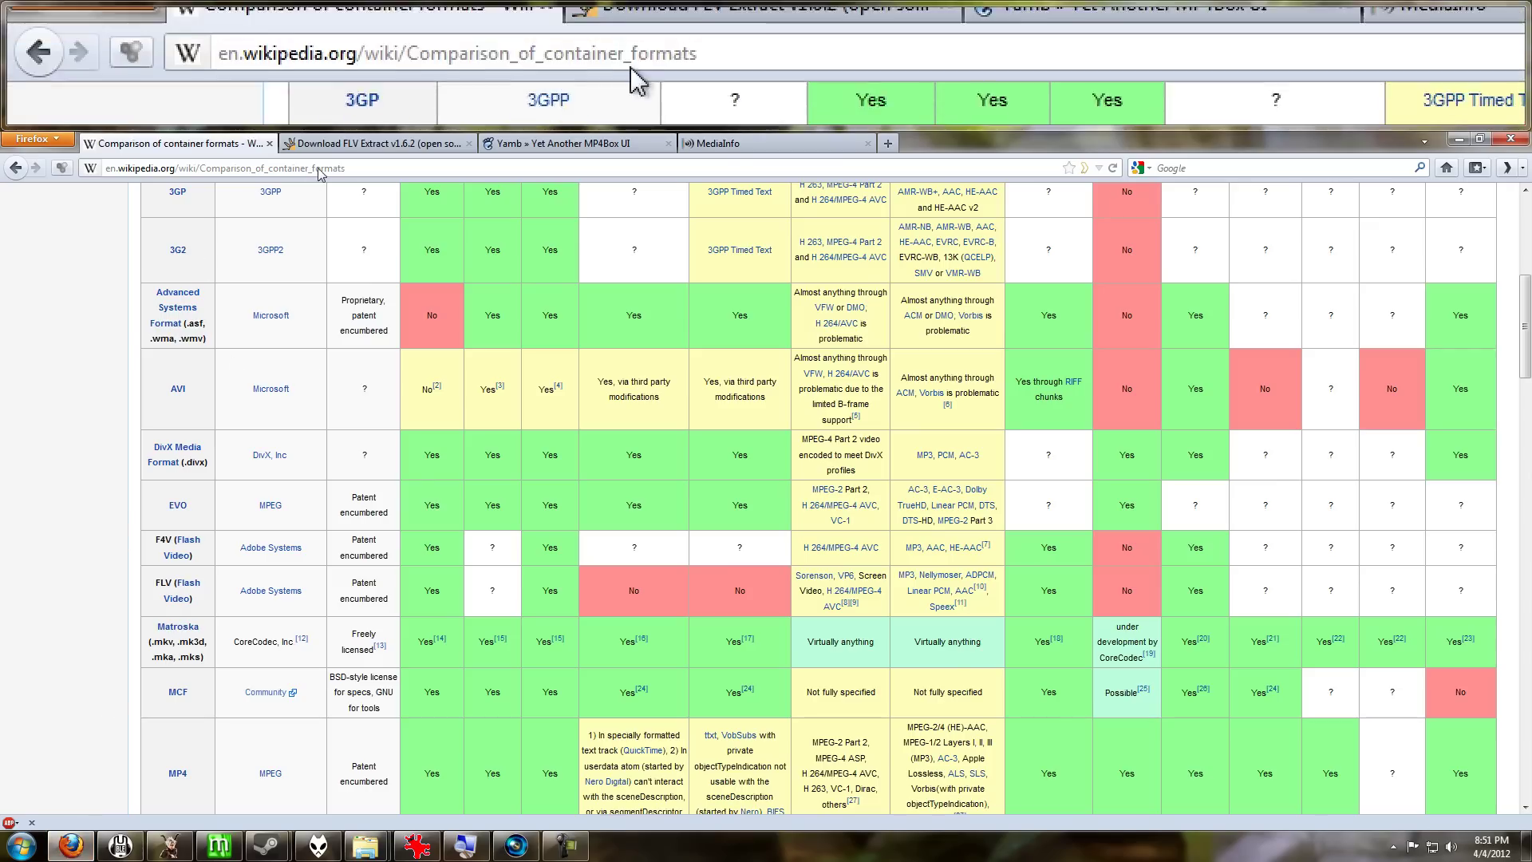
{"action": "left_click", "coordinate": [332, 148]}
{"action": "left_click", "coordinate": [344, 169]}
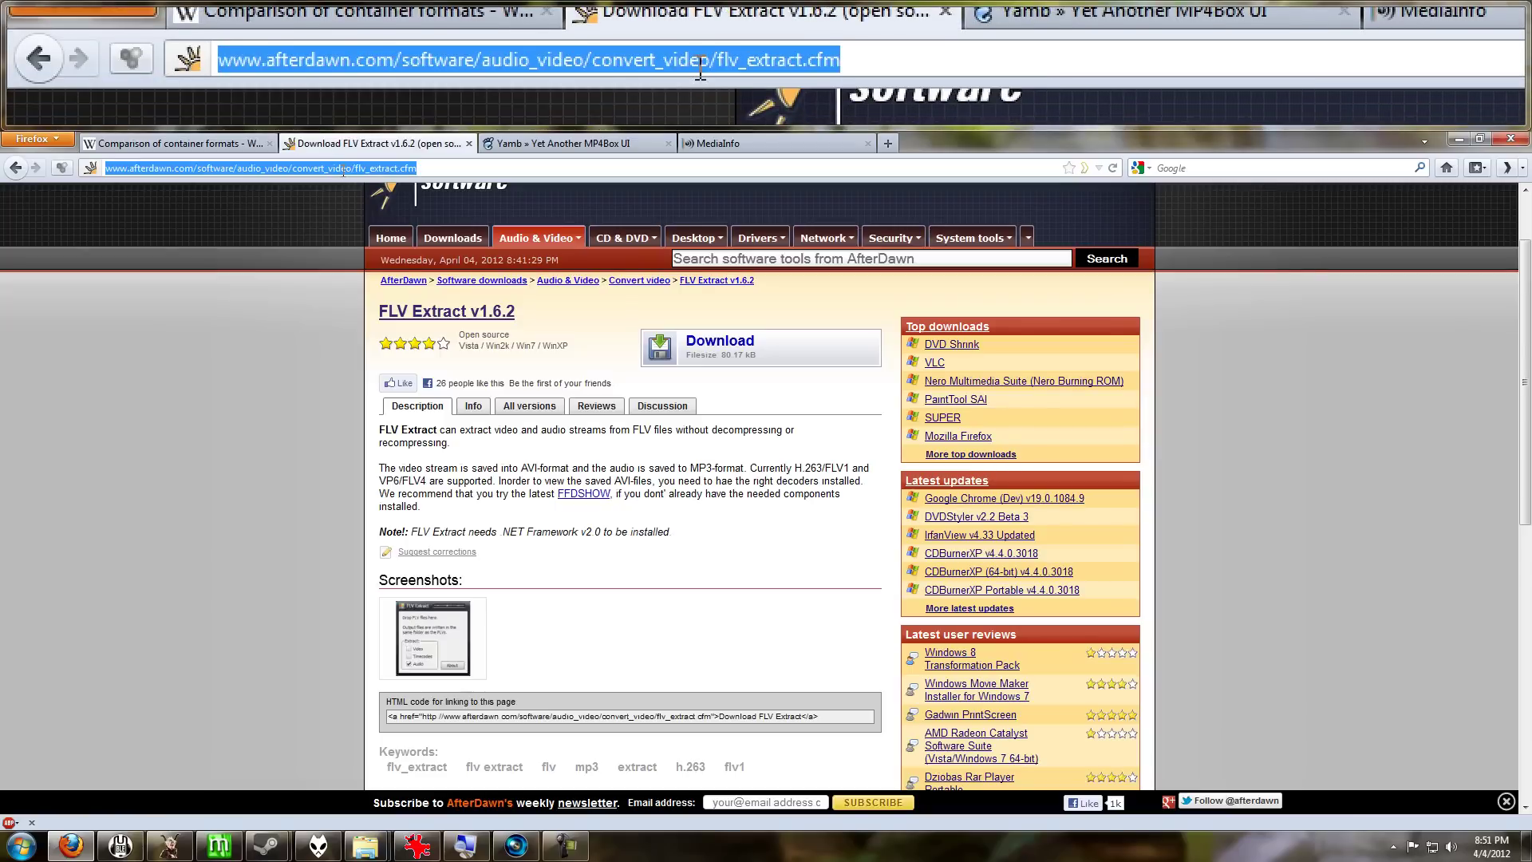
{"action": "type", "text": "g flv"}
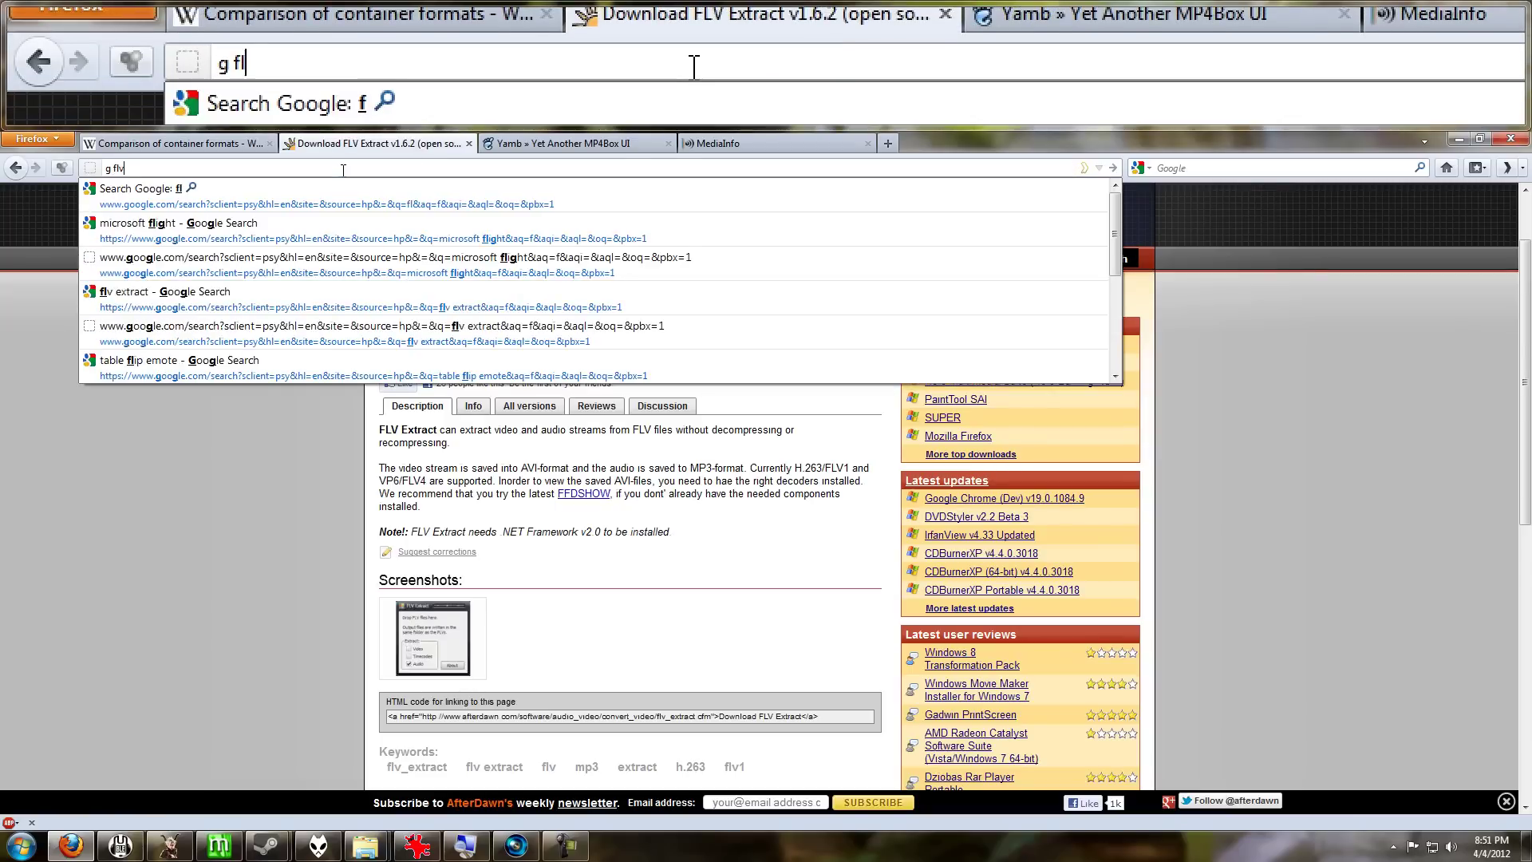
{"action": "type", "text": " extract"}
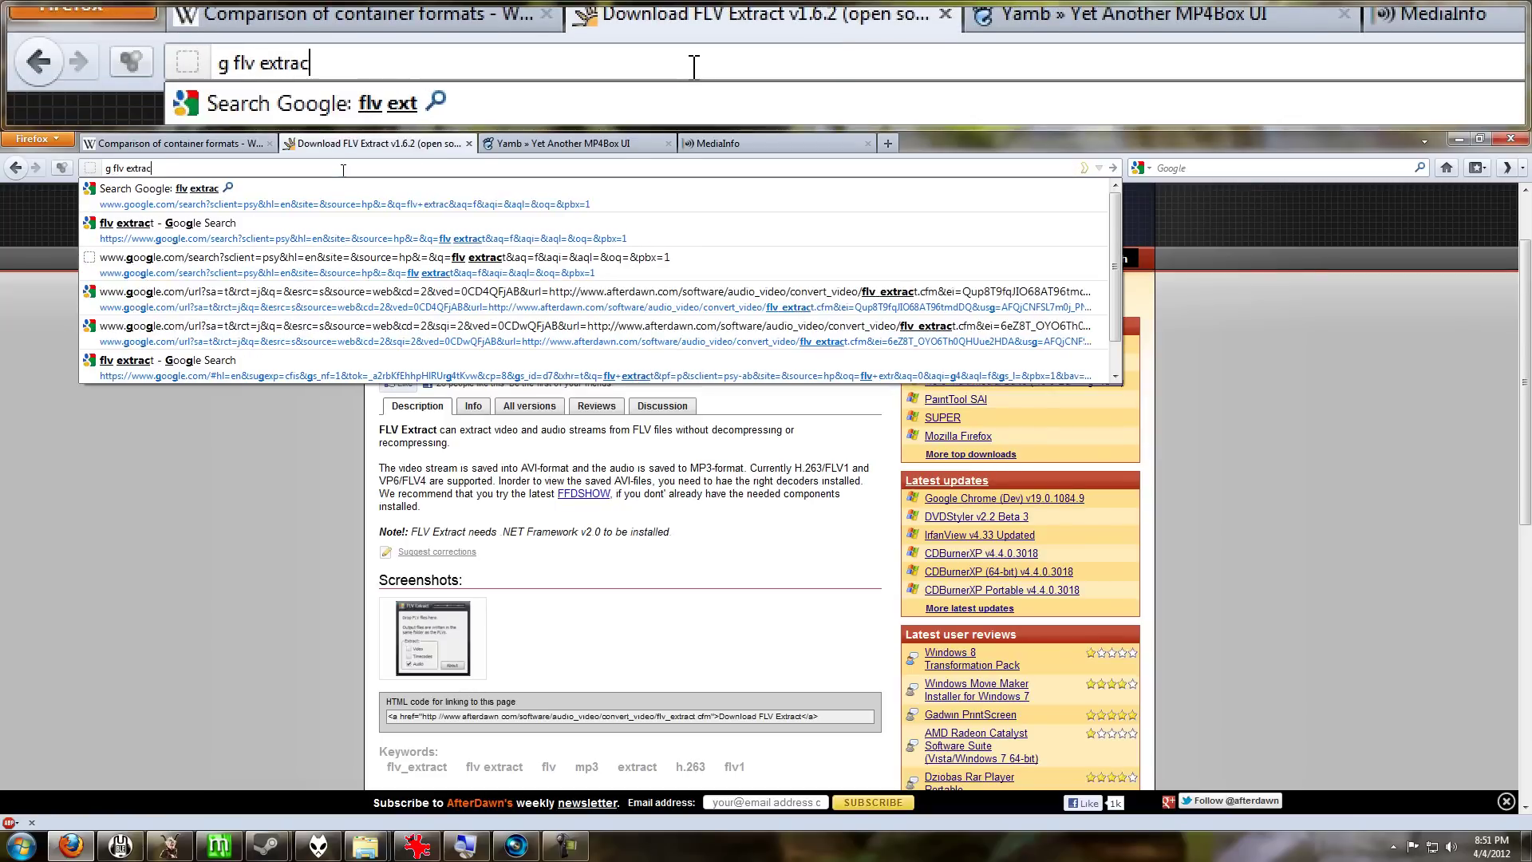
{"action": "key", "text": "Return"}
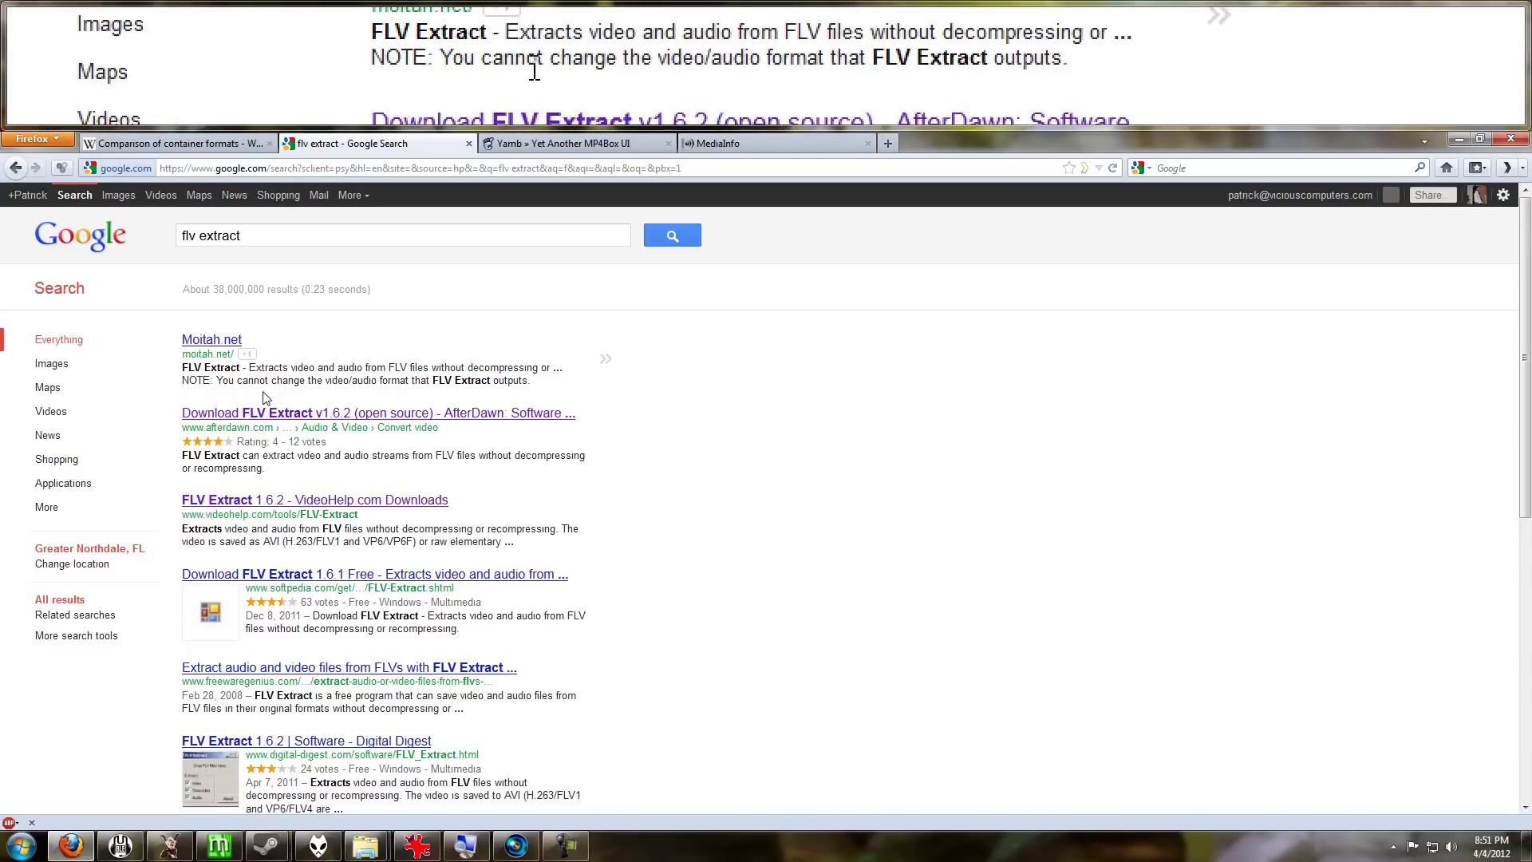
{"action": "left_click", "coordinate": [292, 415]}
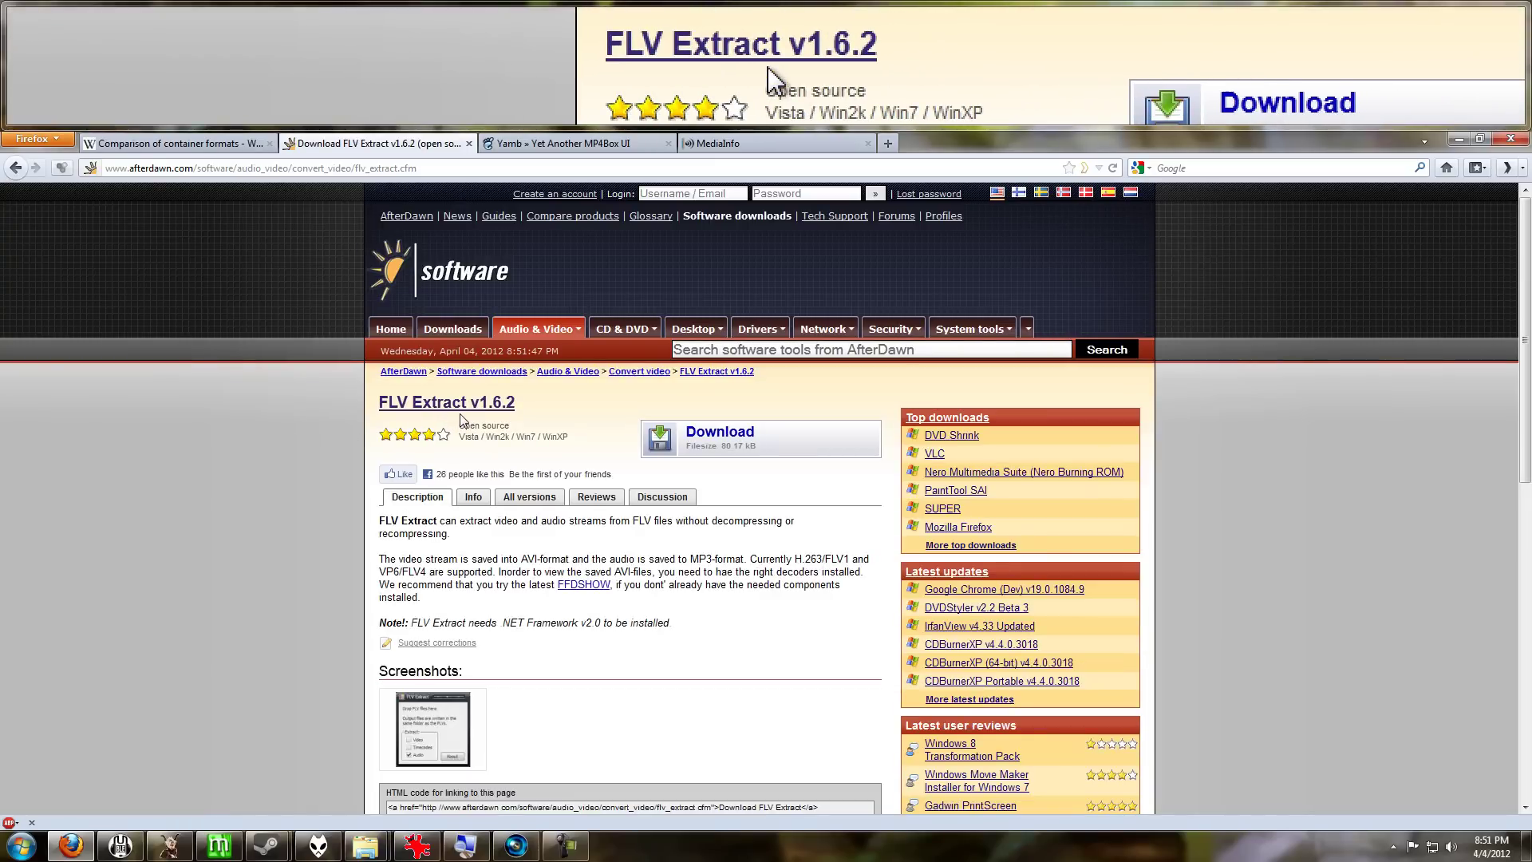
Step: Search Google for yamb and open the Downloads page on yamb.unite-video.com
{"action": "left_click", "coordinate": [531, 145]}
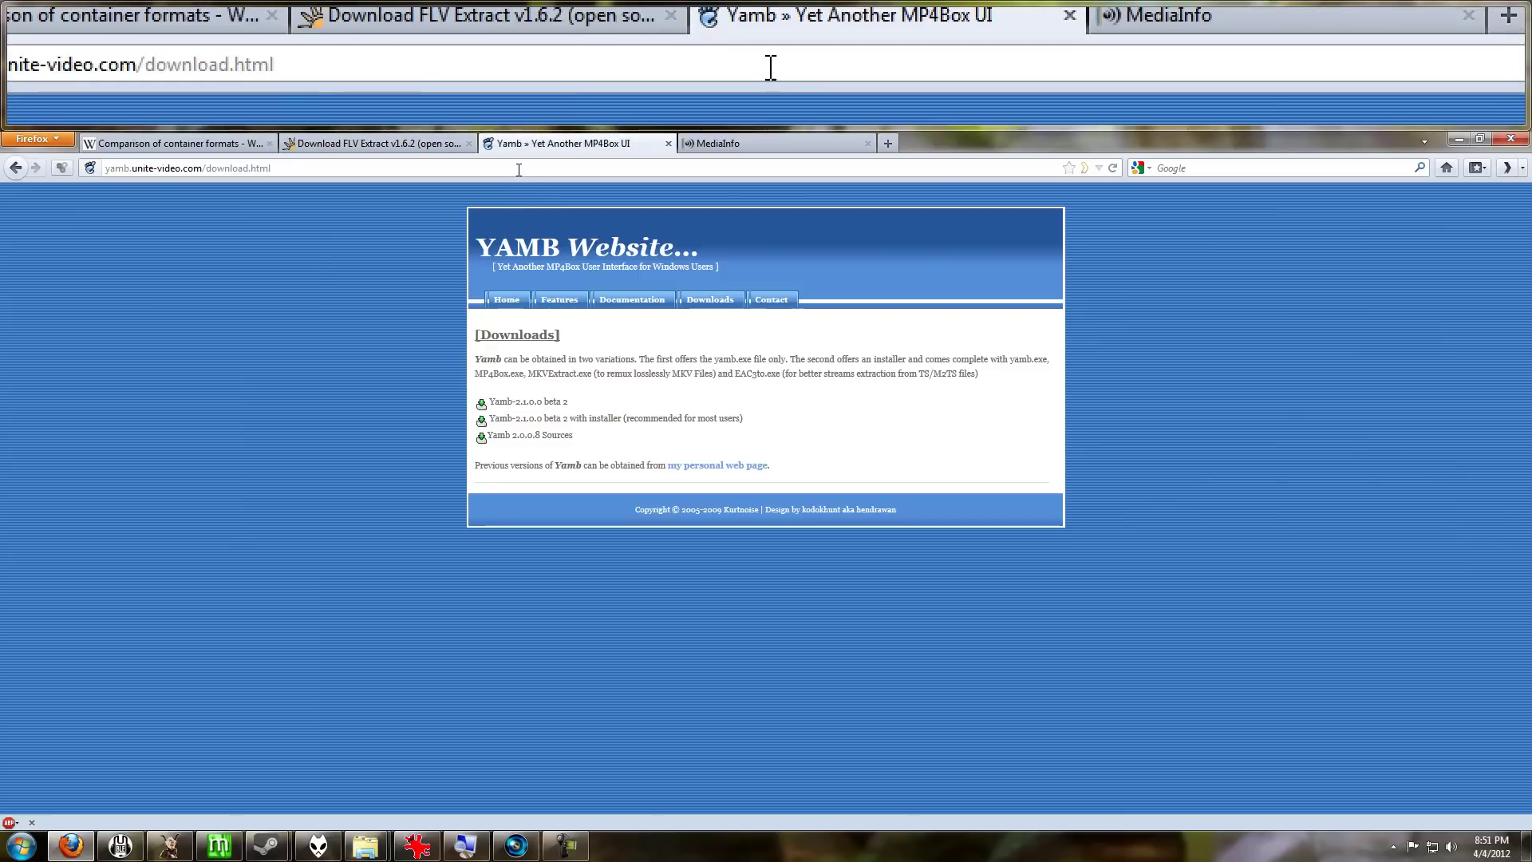
{"action": "left_click", "coordinate": [519, 170]}
{"action": "type", "text": "g tamp"}
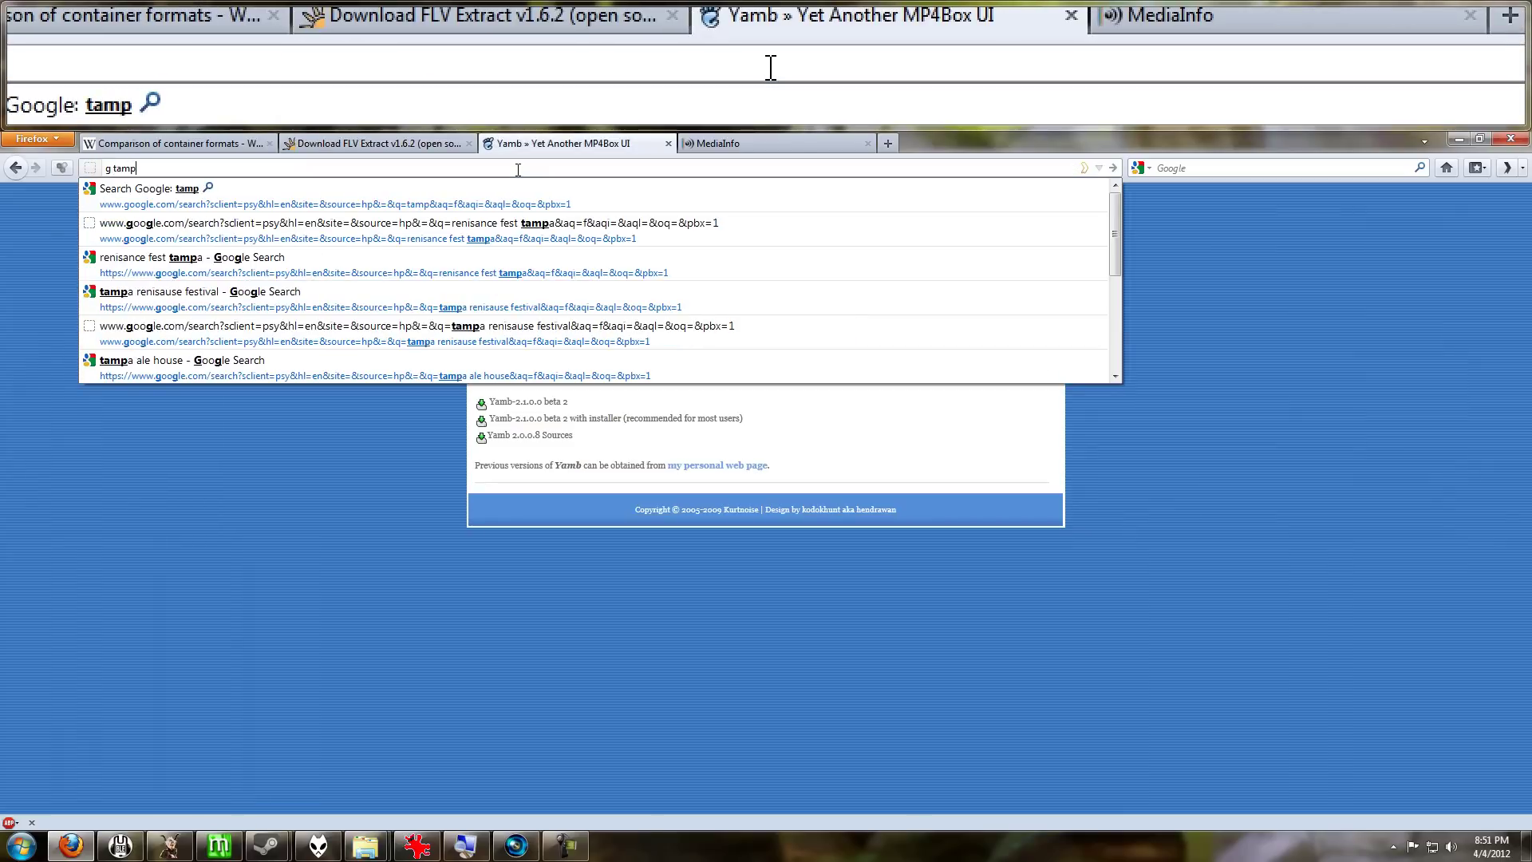
{"action": "key", "text": "BackSpace"}
{"action": "key", "text": "BackSpace"}
{"action": "key", "text": "BackSpace"}
{"action": "key", "text": "BackSpace"}
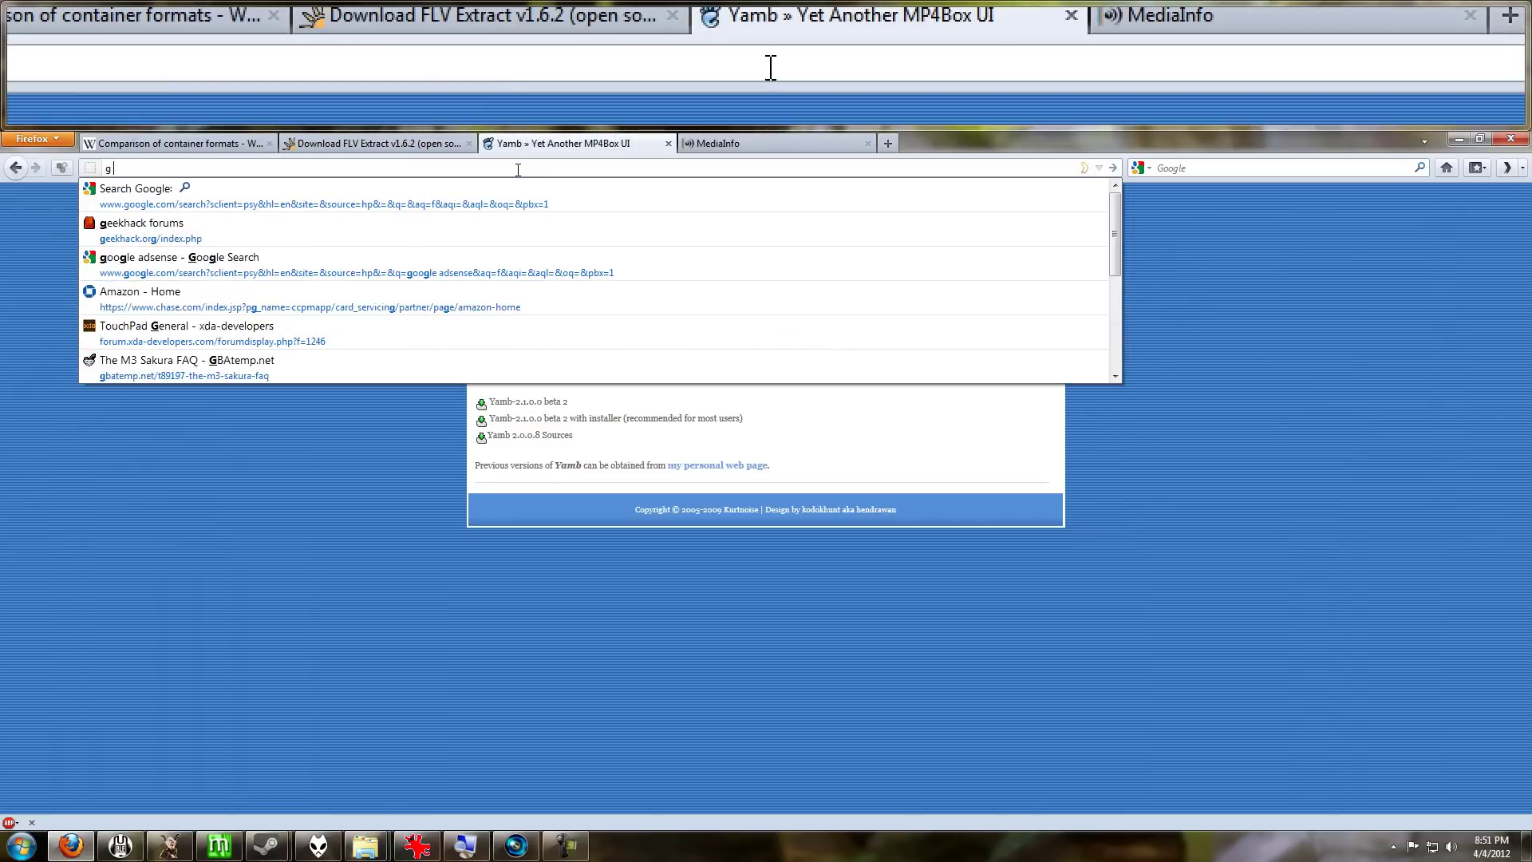
{"action": "type", "text": "yamb"}
{"action": "key", "text": "Return"}
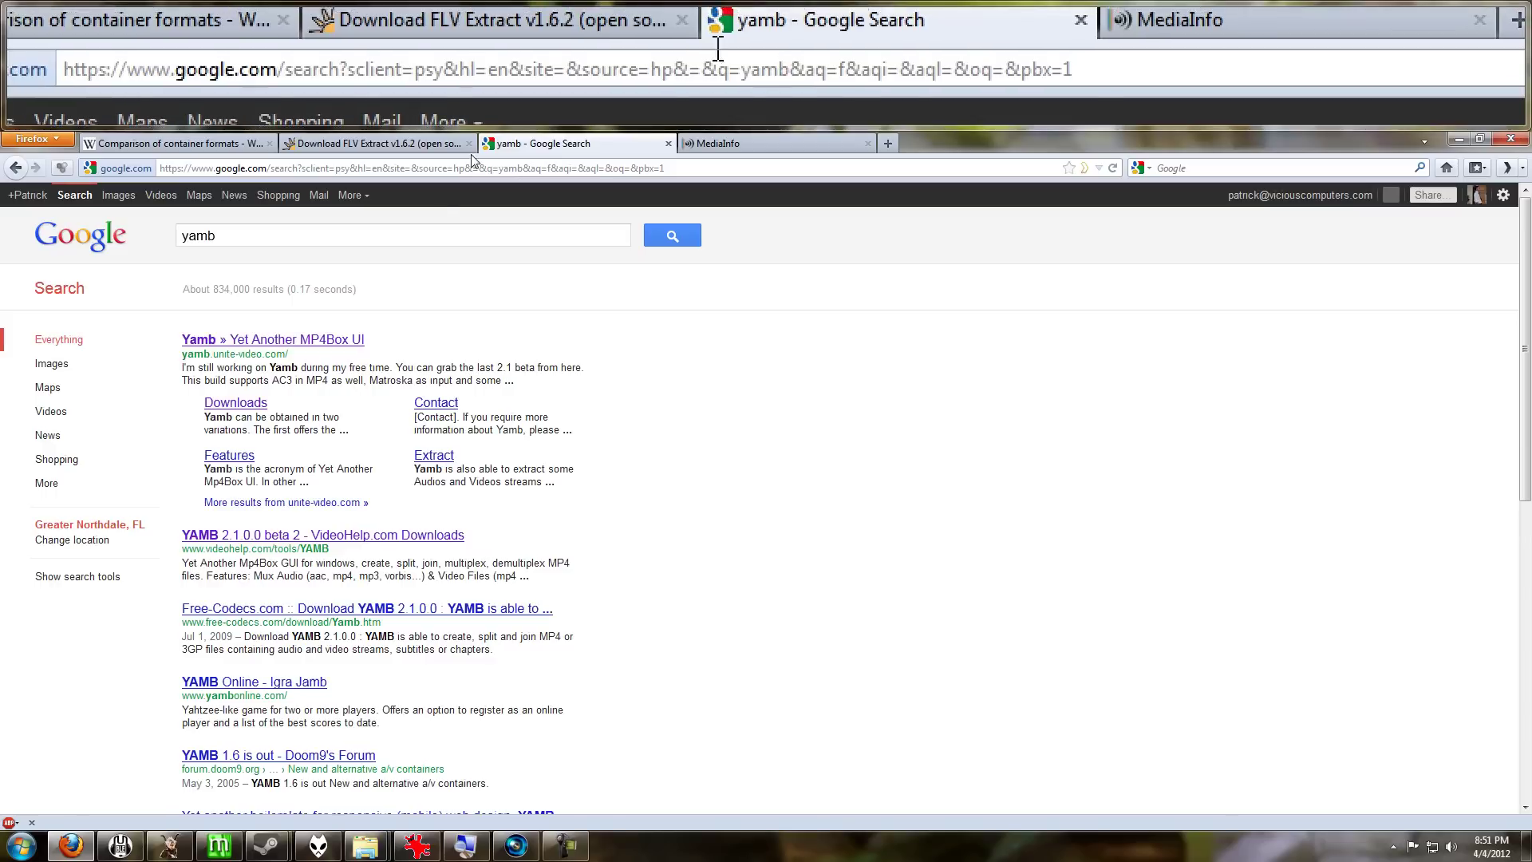
{"action": "left_click", "coordinate": [292, 341]}
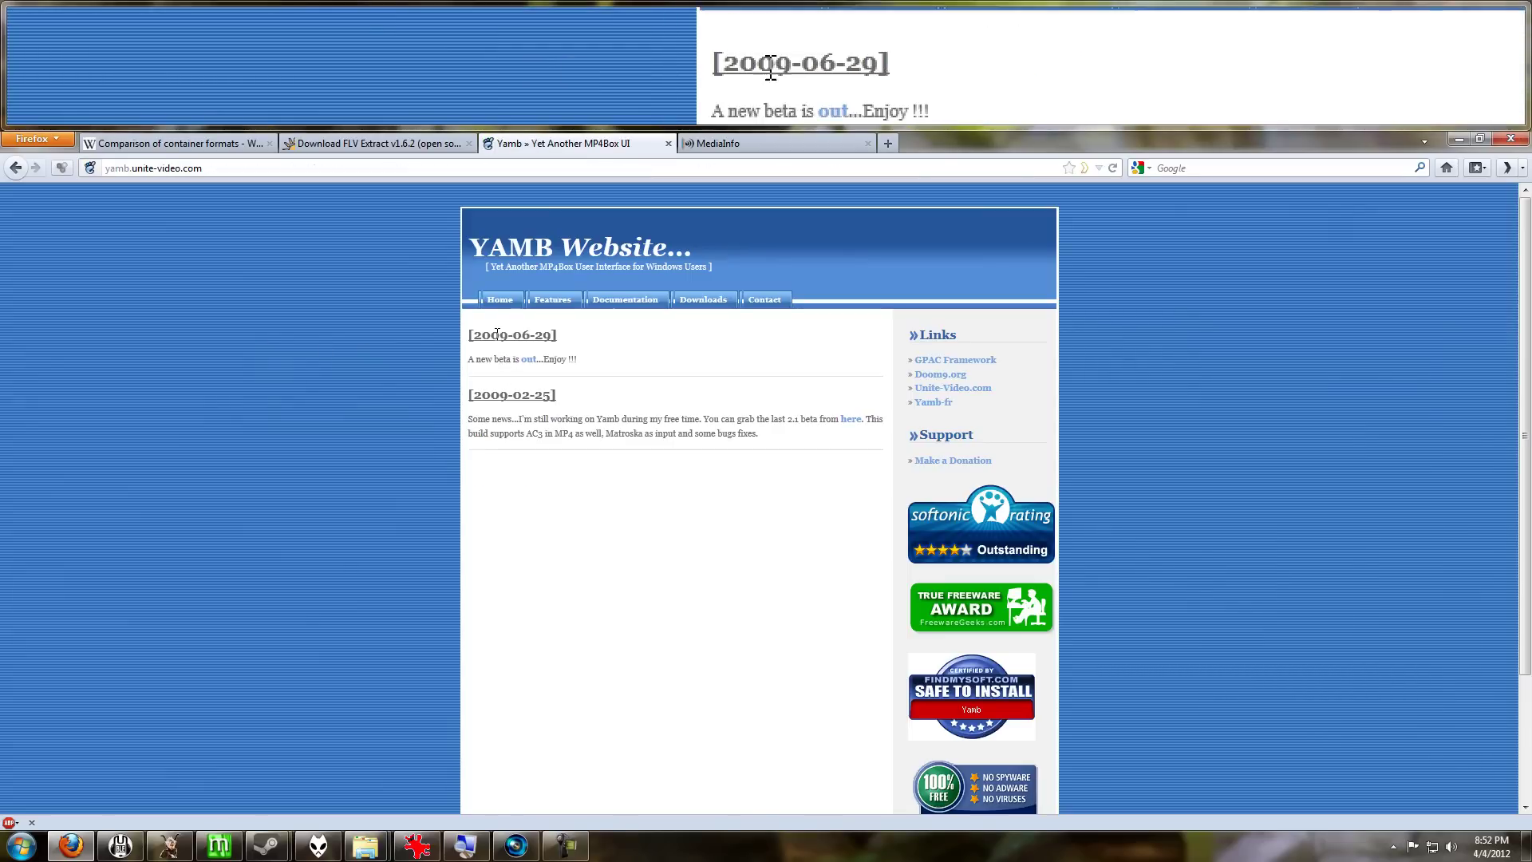
{"action": "left_click", "coordinate": [528, 359]}
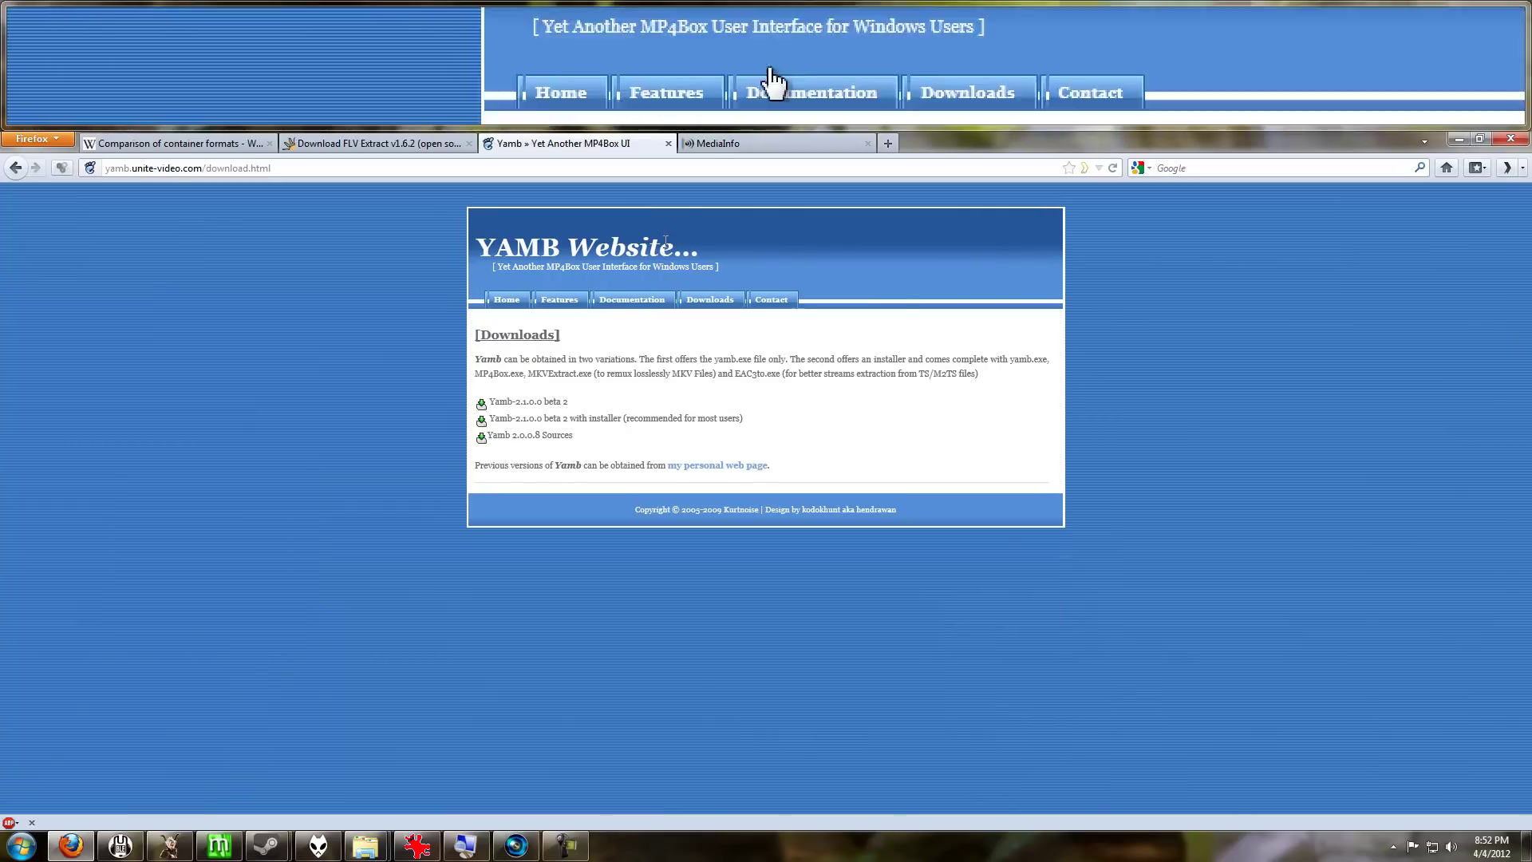
Step: Return to the FLV Extract v1.6.2 page and bring up the tutorial downloads folder
{"action": "left_click", "coordinate": [730, 145]}
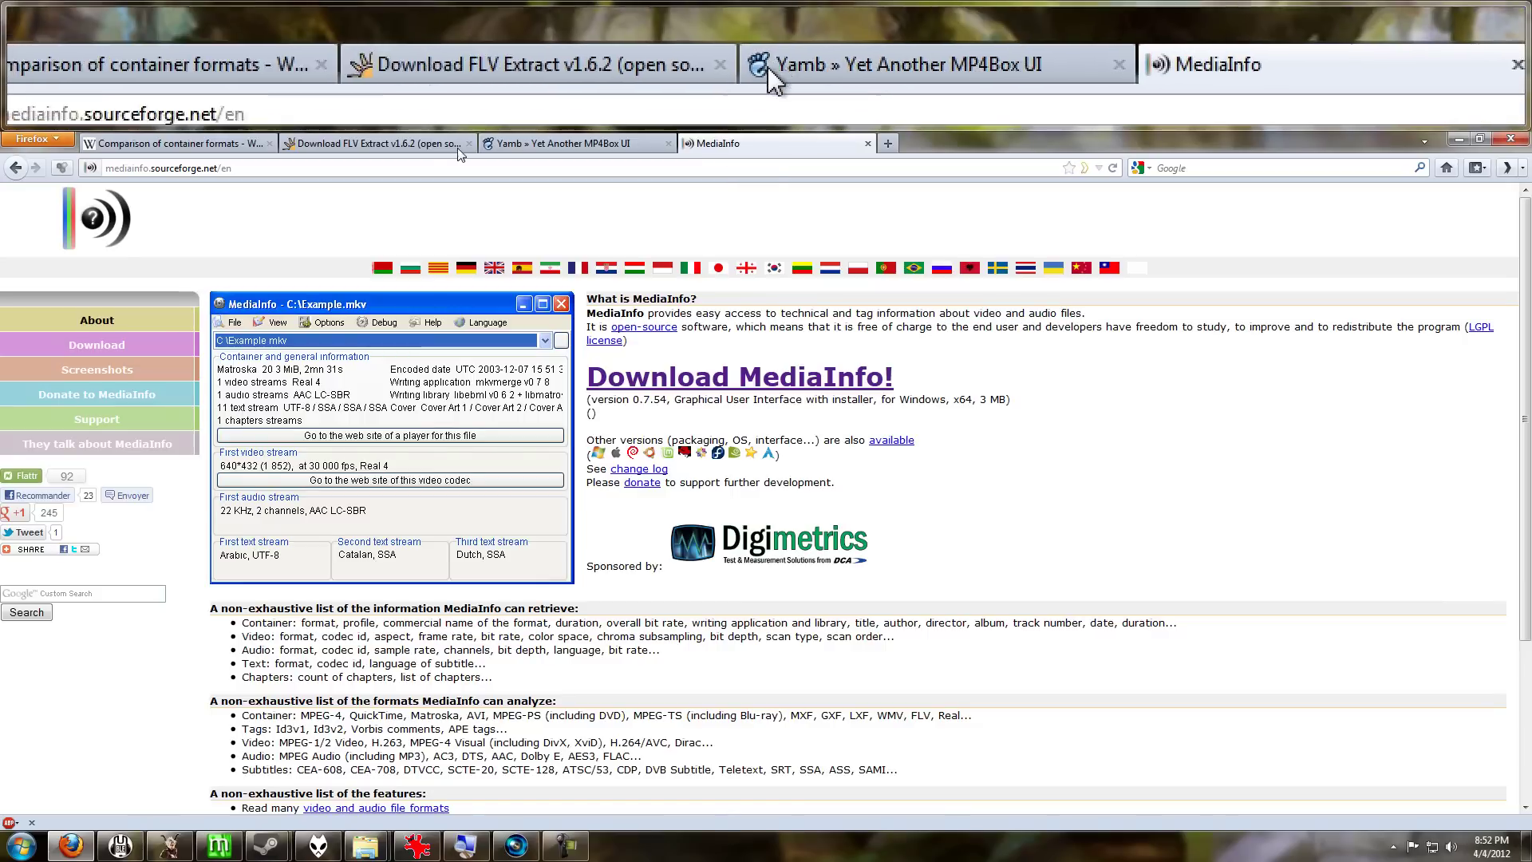
{"action": "left_click", "coordinate": [562, 145]}
{"action": "left_click", "coordinate": [417, 151]}
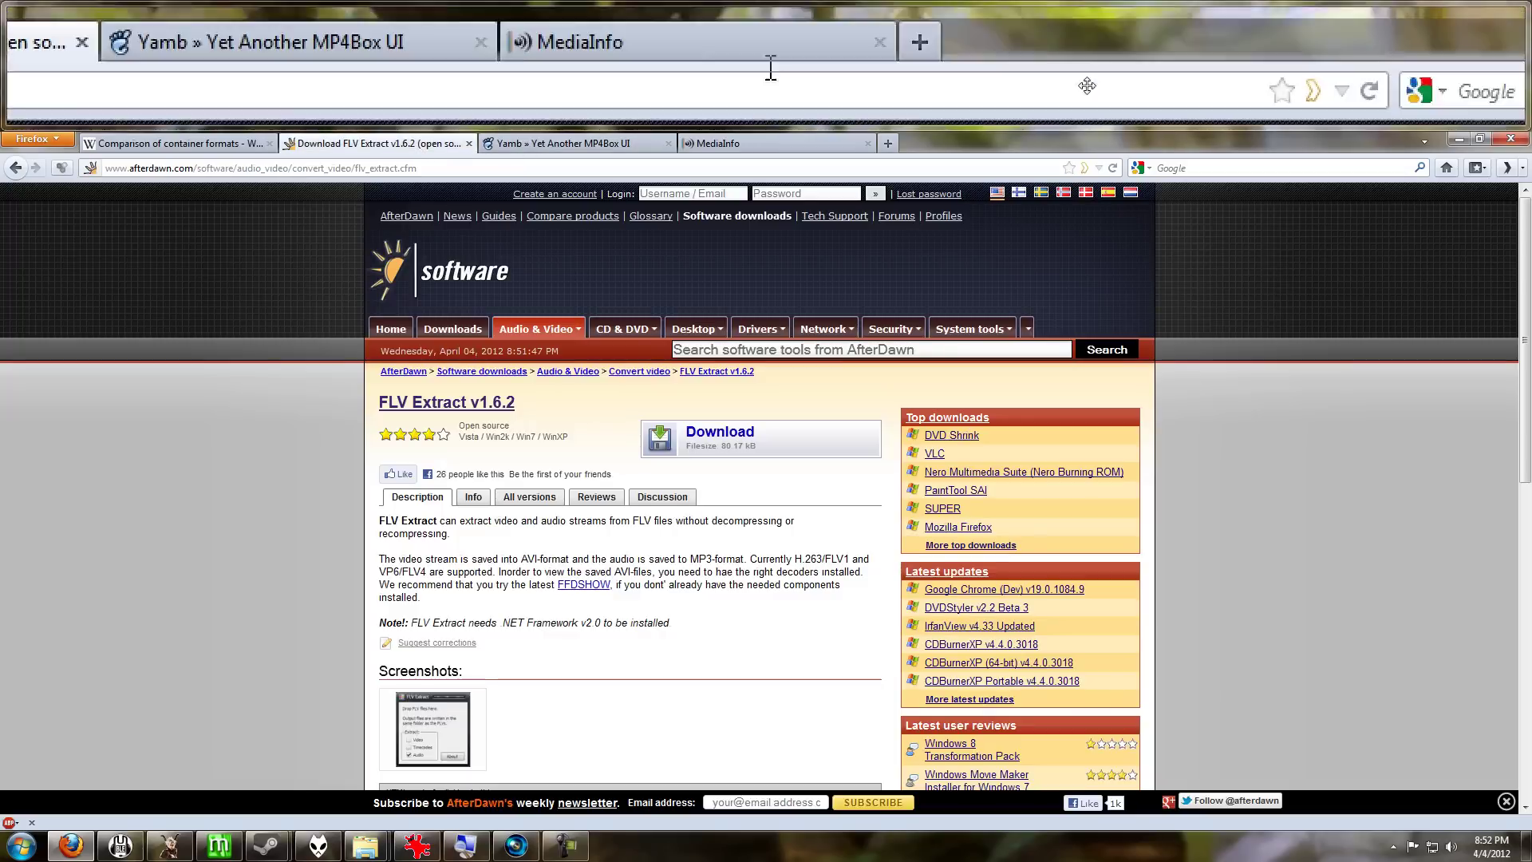
{"action": "mouse_move", "coordinate": [375, 850]}
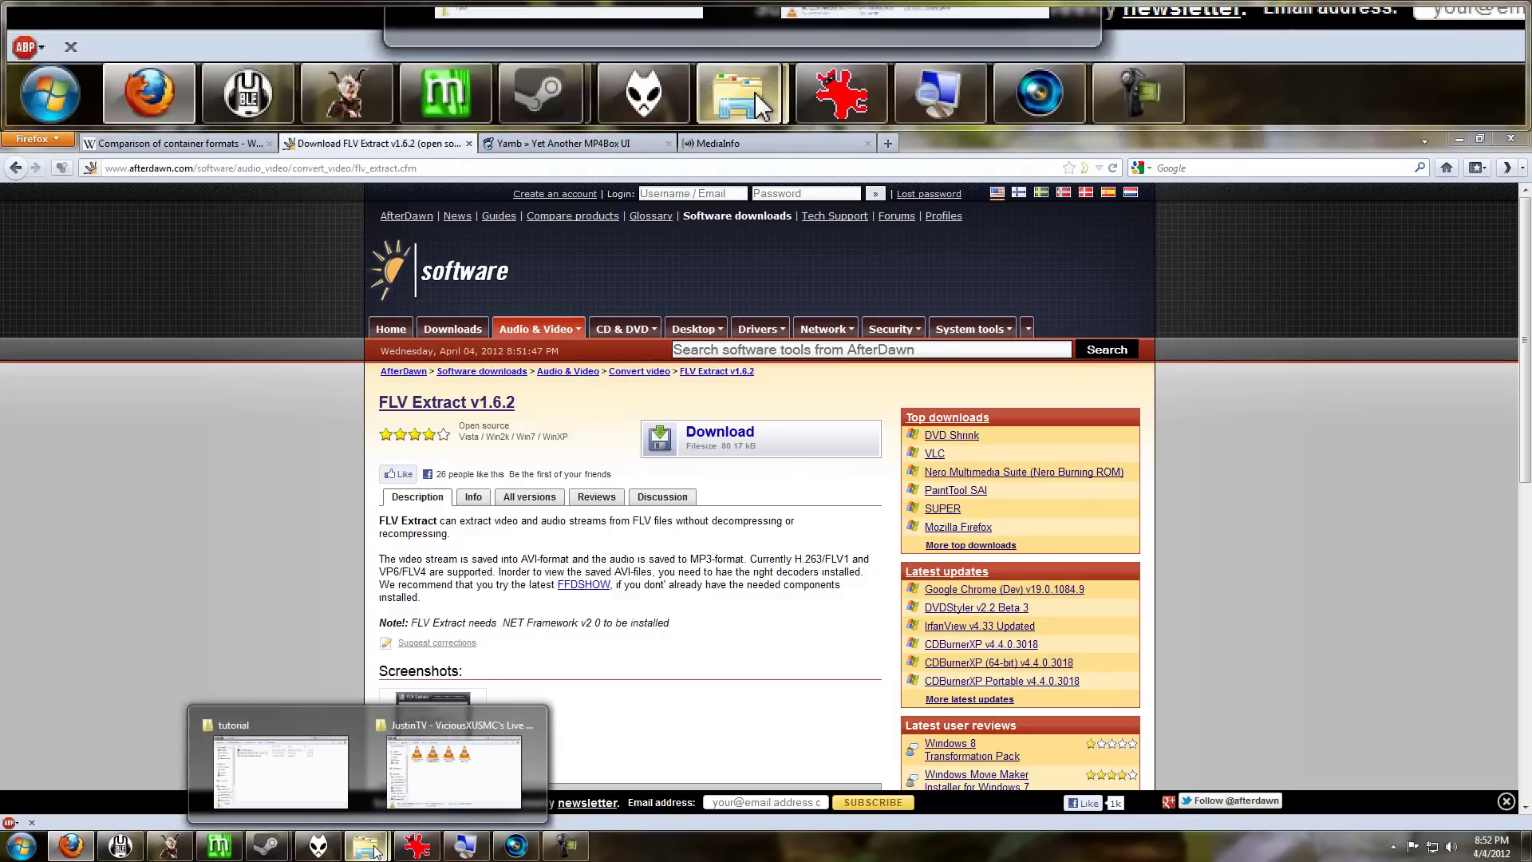
{"action": "left_click", "coordinate": [300, 778]}
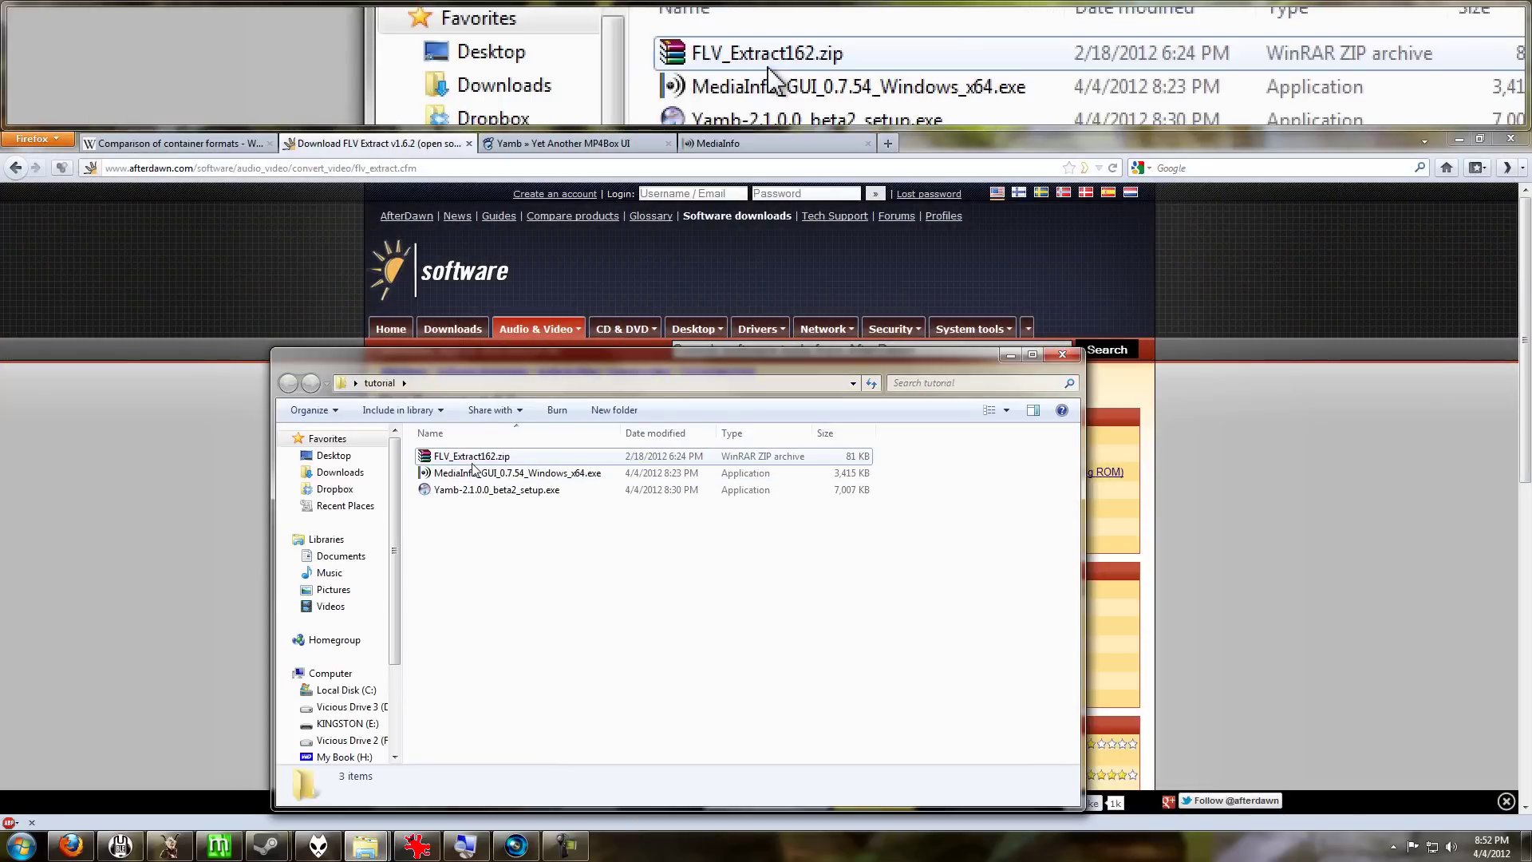
{"action": "left_click", "coordinate": [474, 490]}
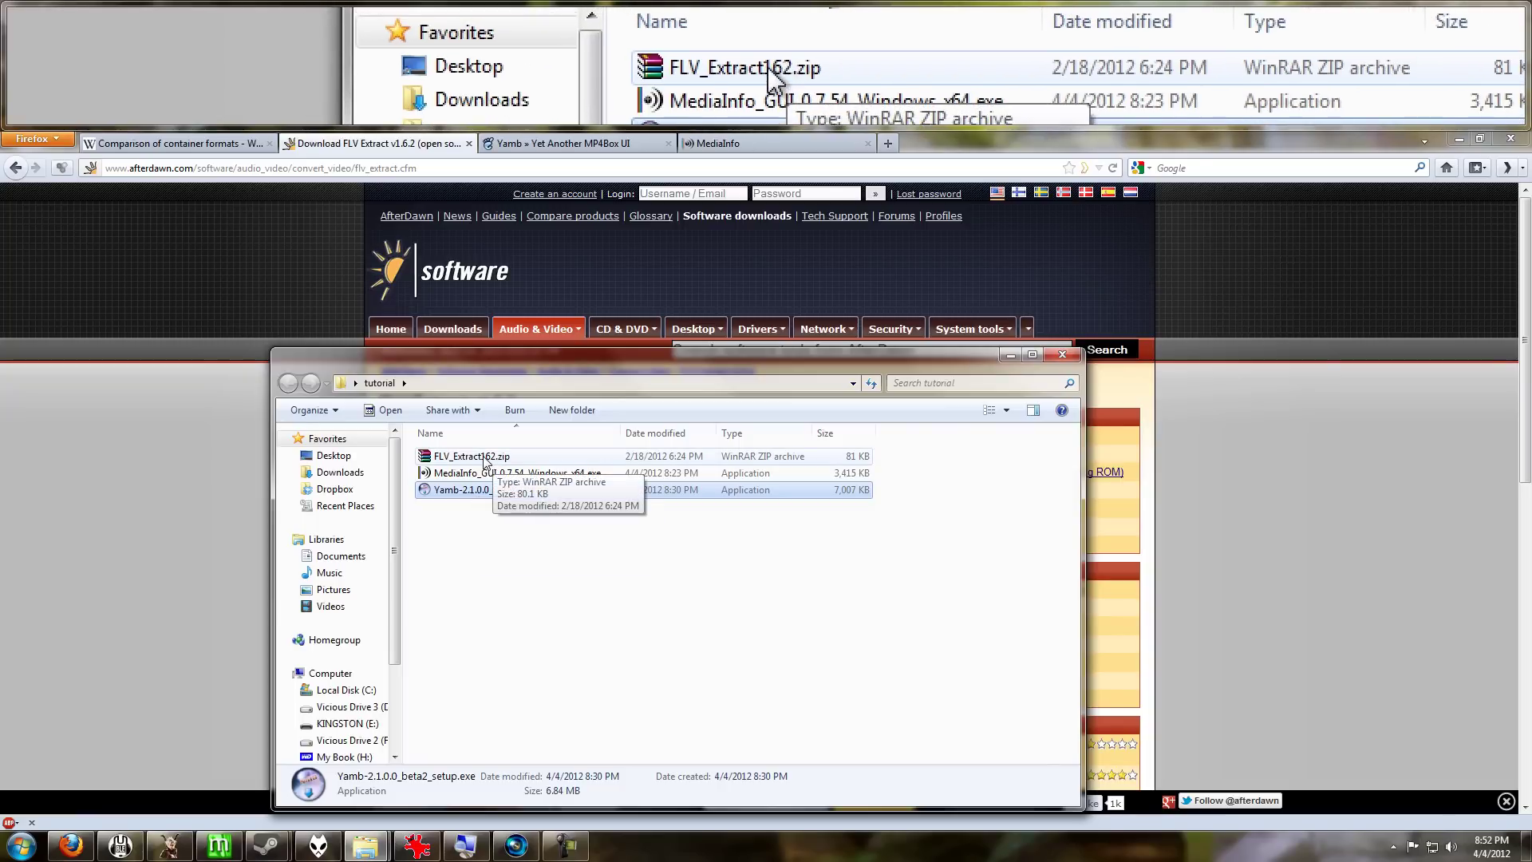
Step: Launch FLVExtract.exe from the FLV_Extract162.zip archive and close the archive
{"action": "double_click", "coordinate": [477, 461]}
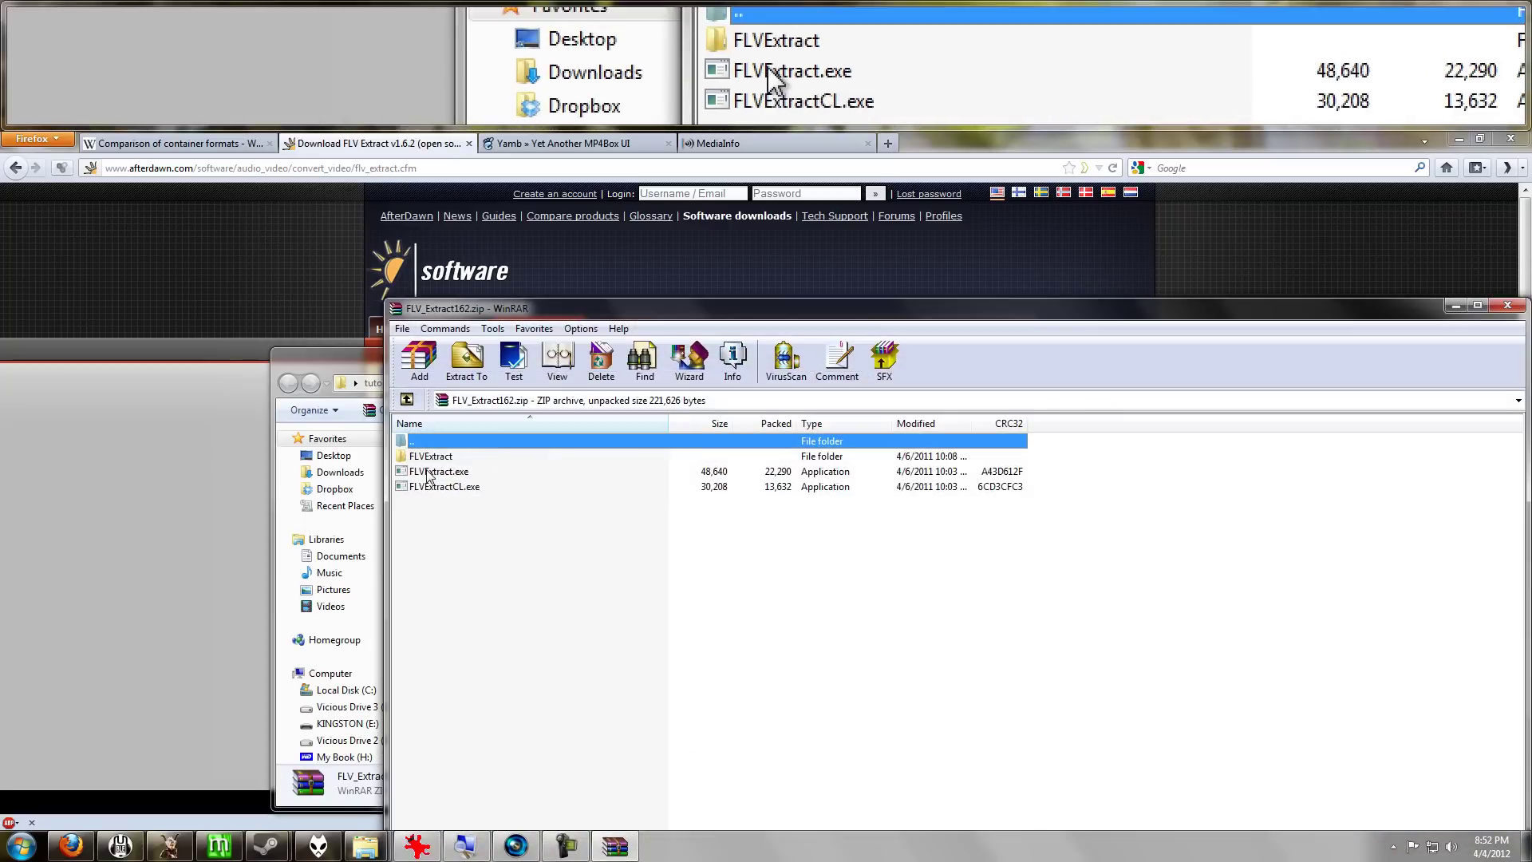
{"action": "left_click", "coordinate": [428, 472]}
{"action": "double_click", "coordinate": [429, 472]}
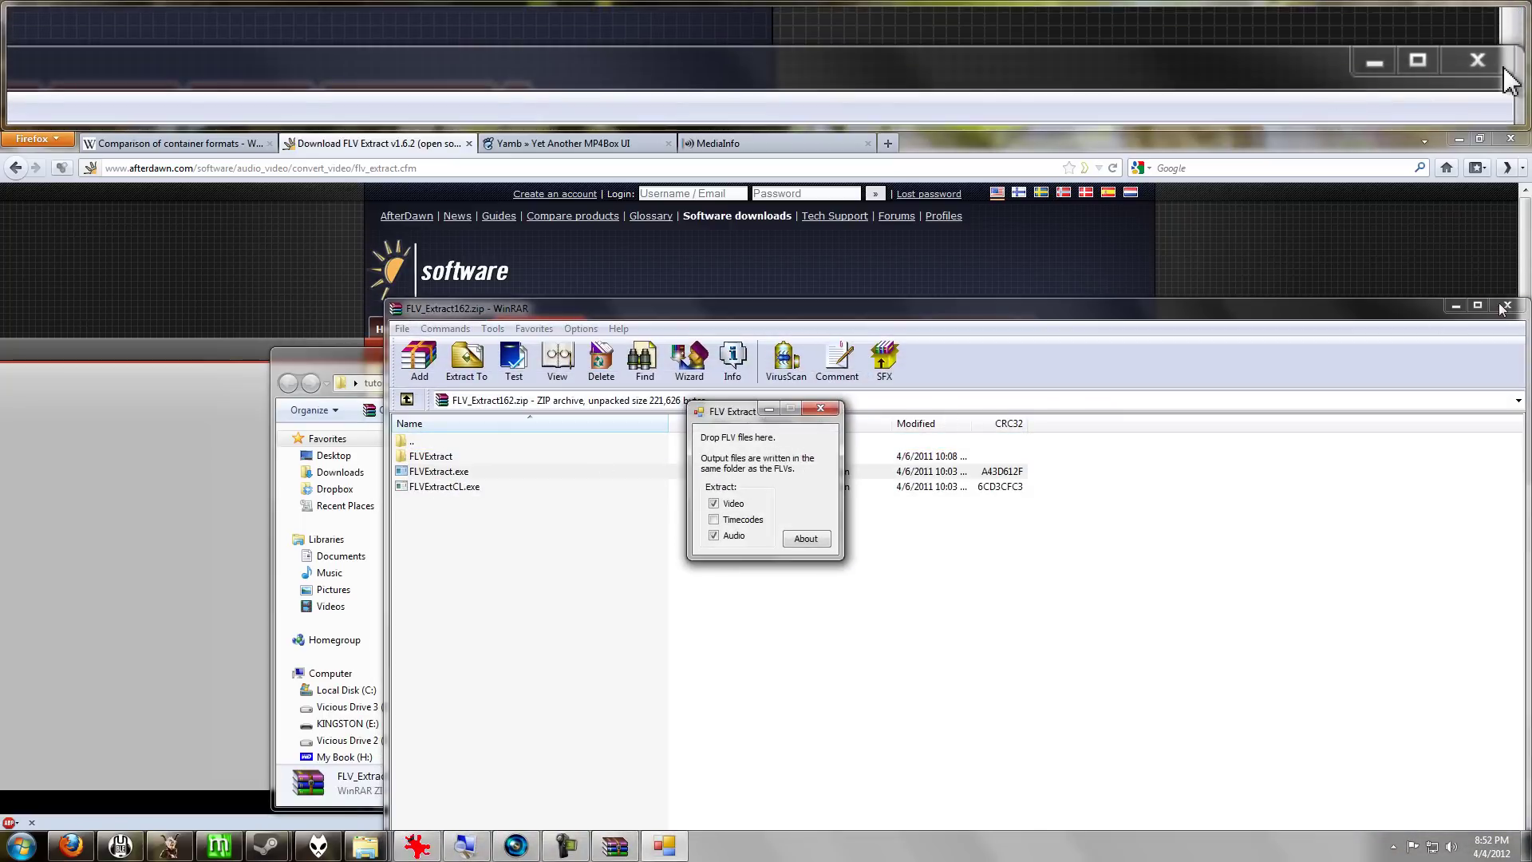
{"action": "left_click", "coordinate": [1499, 310]}
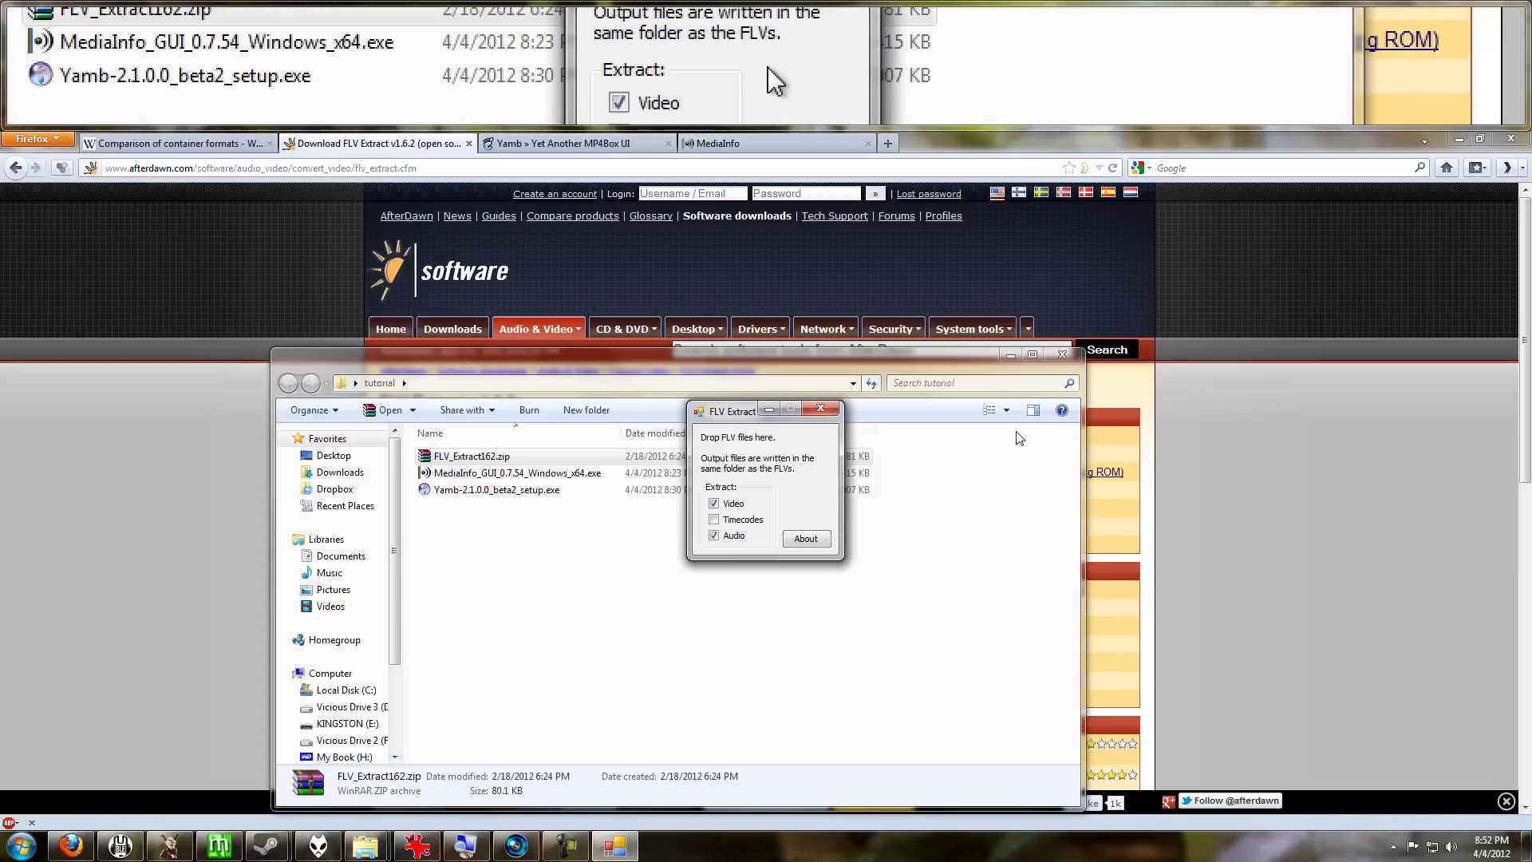
Step: Extract the streams of 2012-03-28_162919913.1.flv by dropping it onto FLV Extract
{"action": "left_click", "coordinate": [1009, 354]}
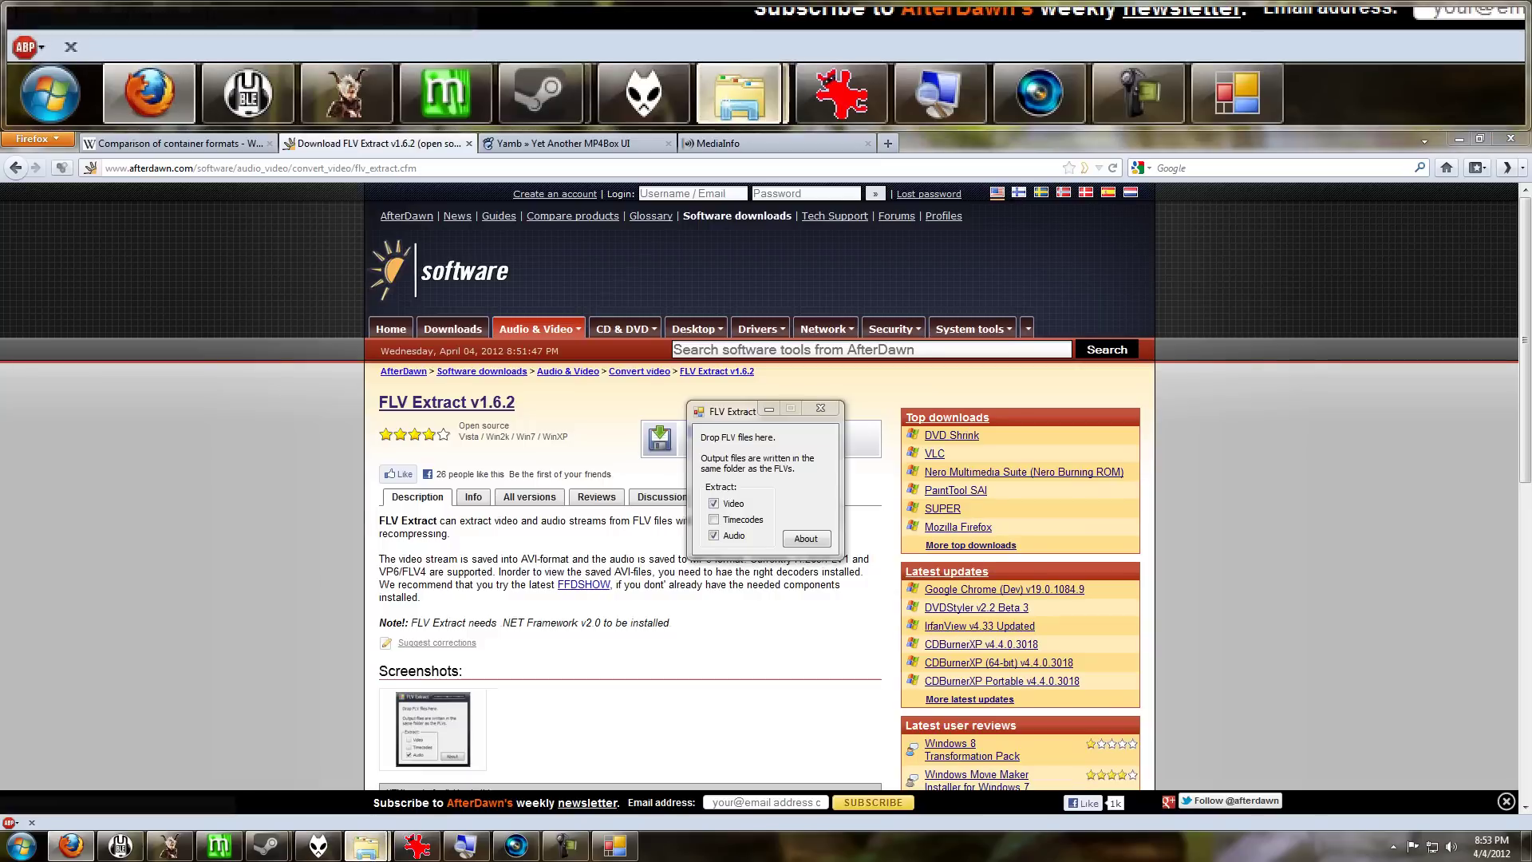
{"action": "mouse_move", "coordinate": [364, 846]}
{"action": "left_click", "coordinate": [446, 762]}
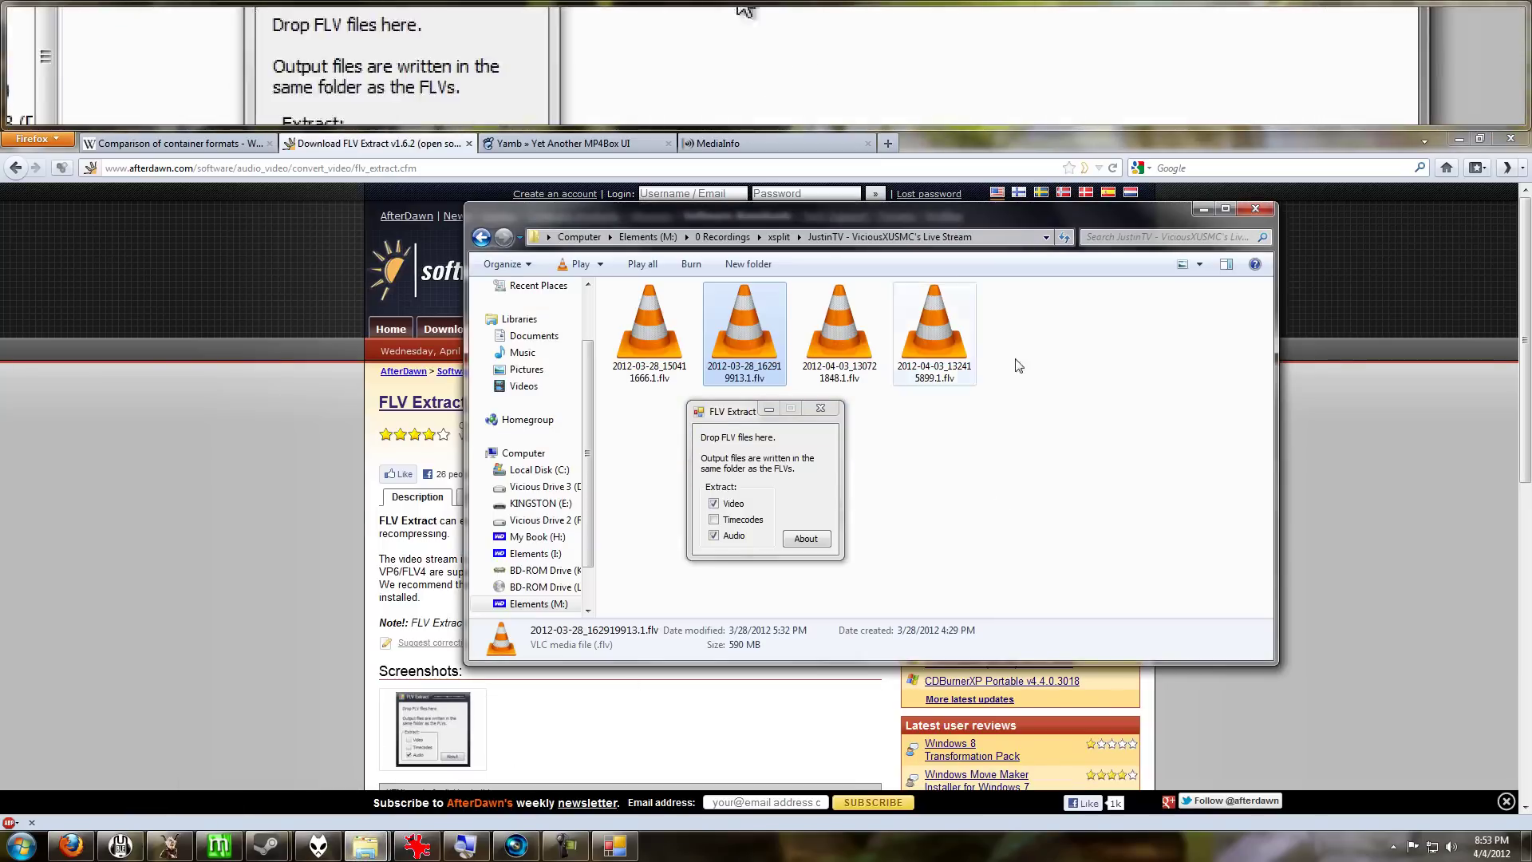
{"action": "left_click_drag", "start_coordinate": [730, 332], "coordinate": [728, 432]}
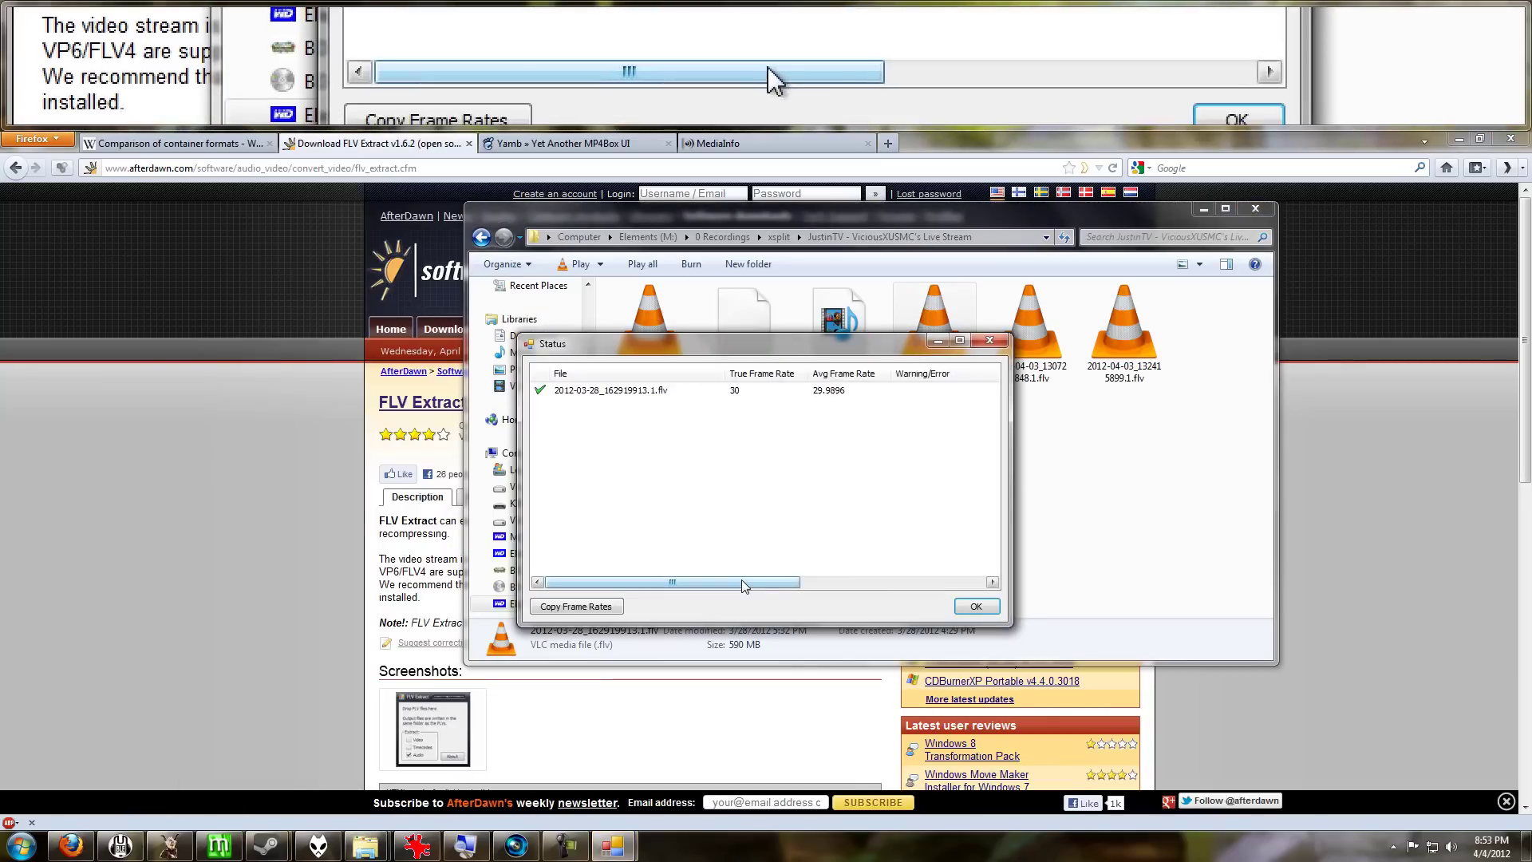
{"action": "left_click", "coordinate": [977, 607]}
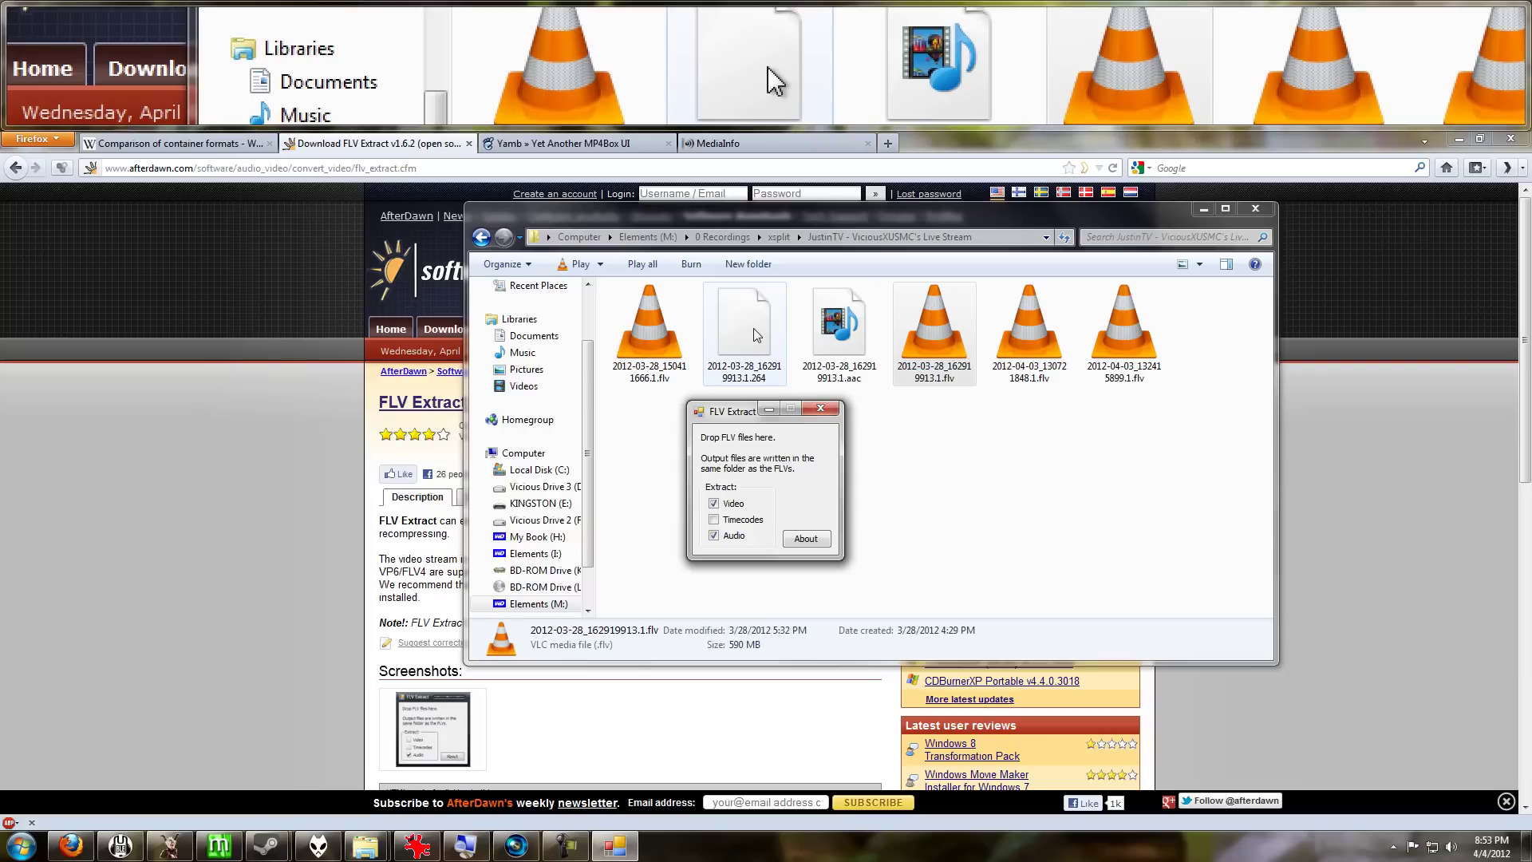
Step: Check the 528 MB .264 video and 58.6 MB .aac audio outputs, then close FLV Extract
{"action": "left_click", "coordinate": [754, 331]}
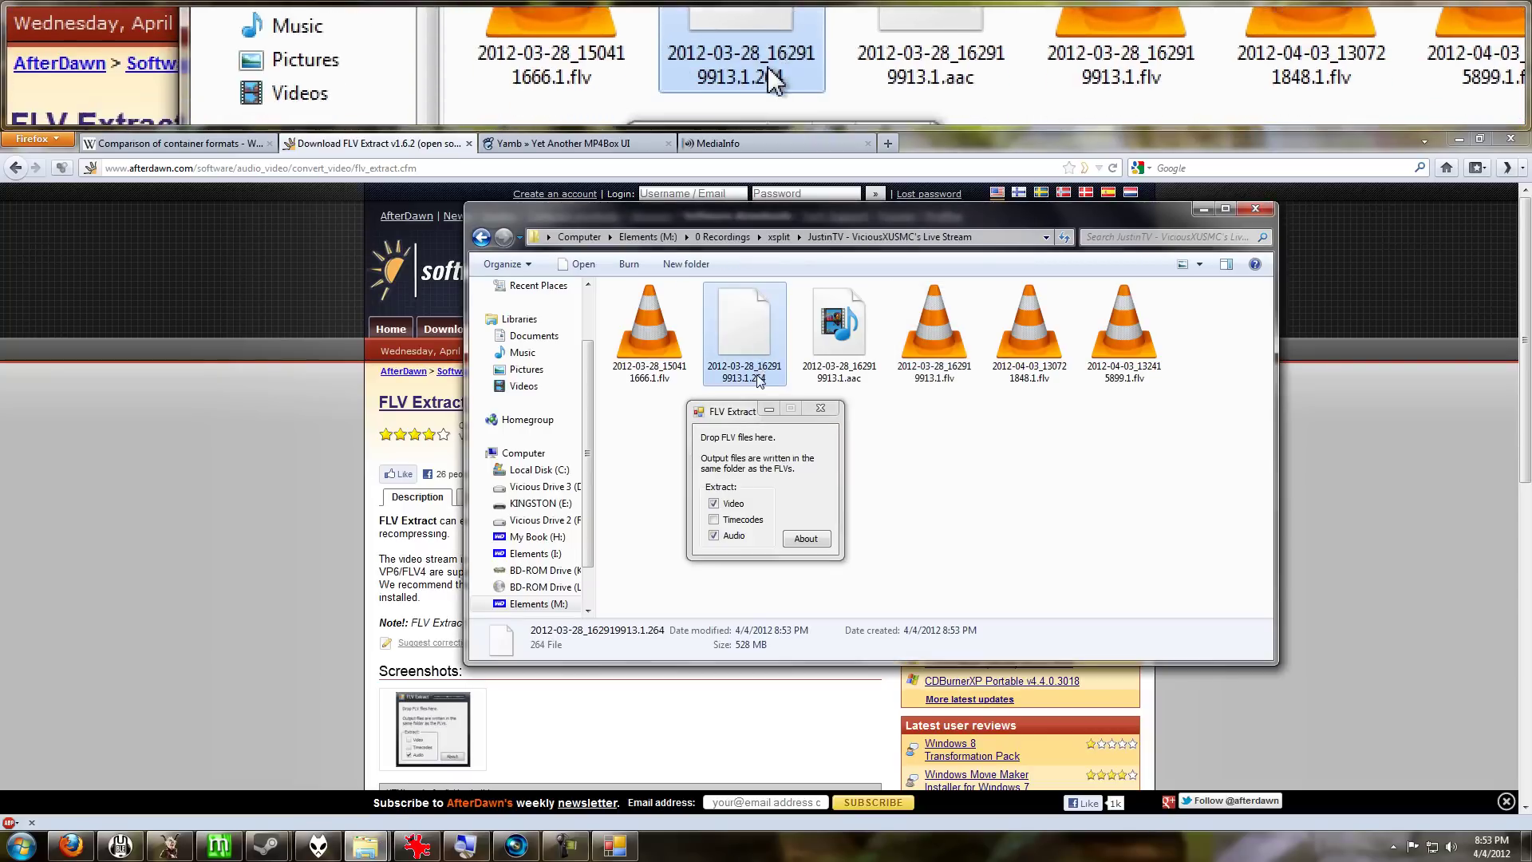
{"action": "mouse_move", "coordinate": [757, 375]}
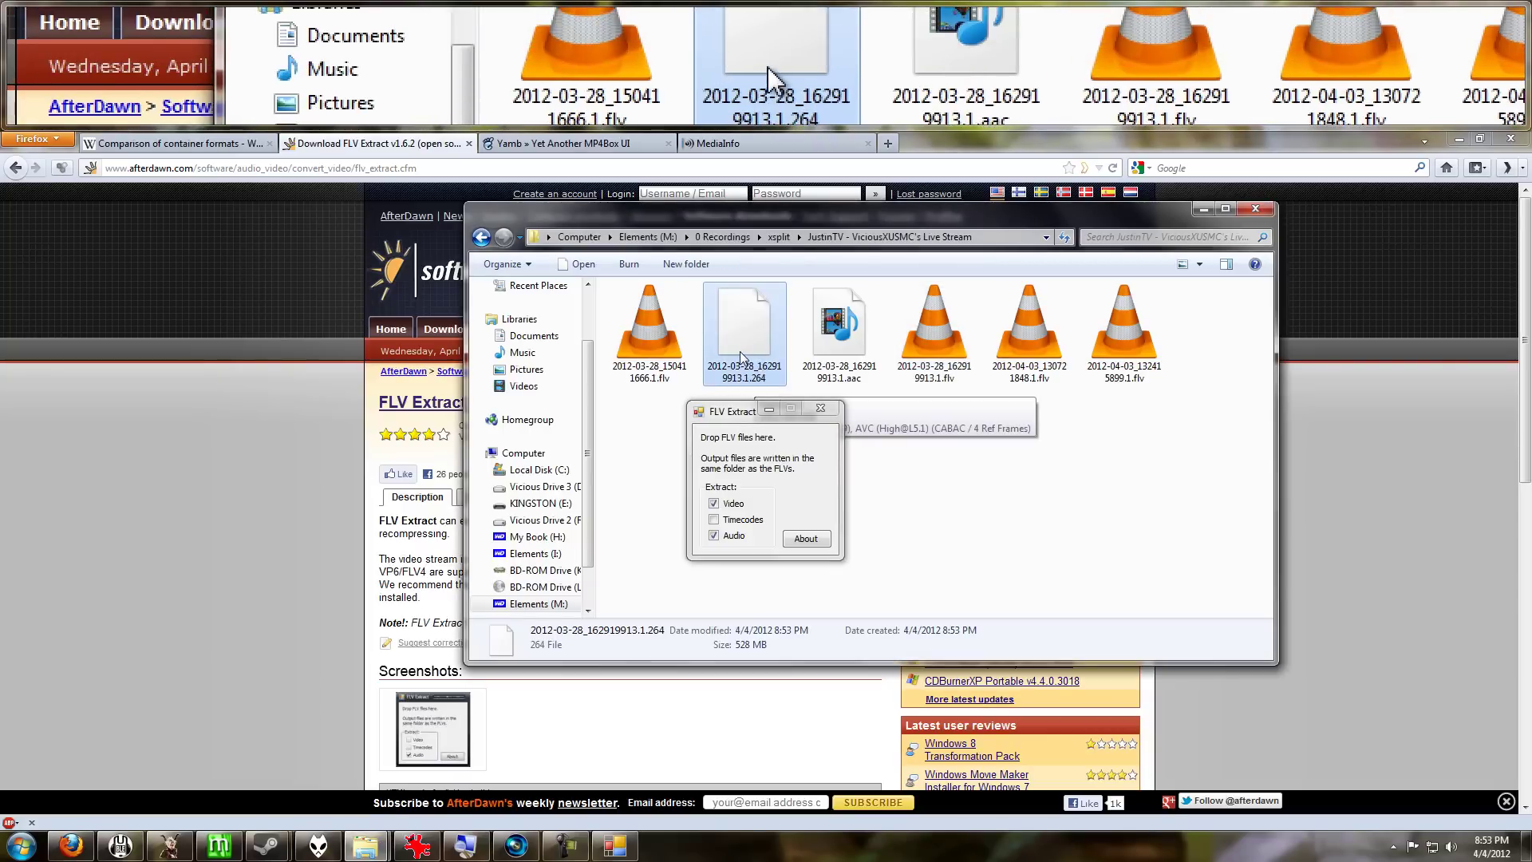
{"action": "left_click", "coordinate": [835, 334]}
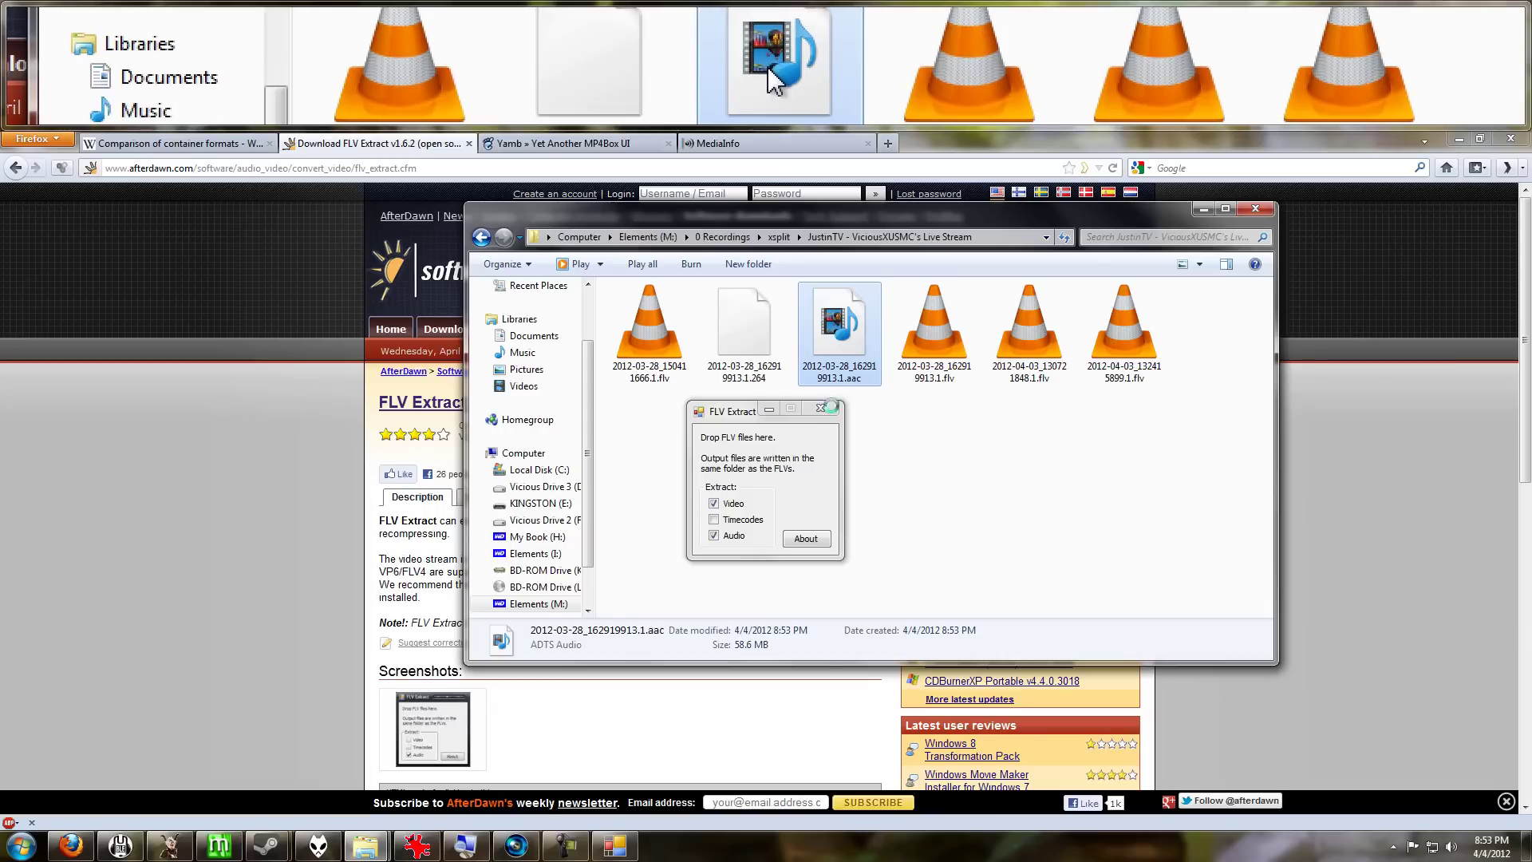
{"action": "left_click", "coordinate": [820, 409]}
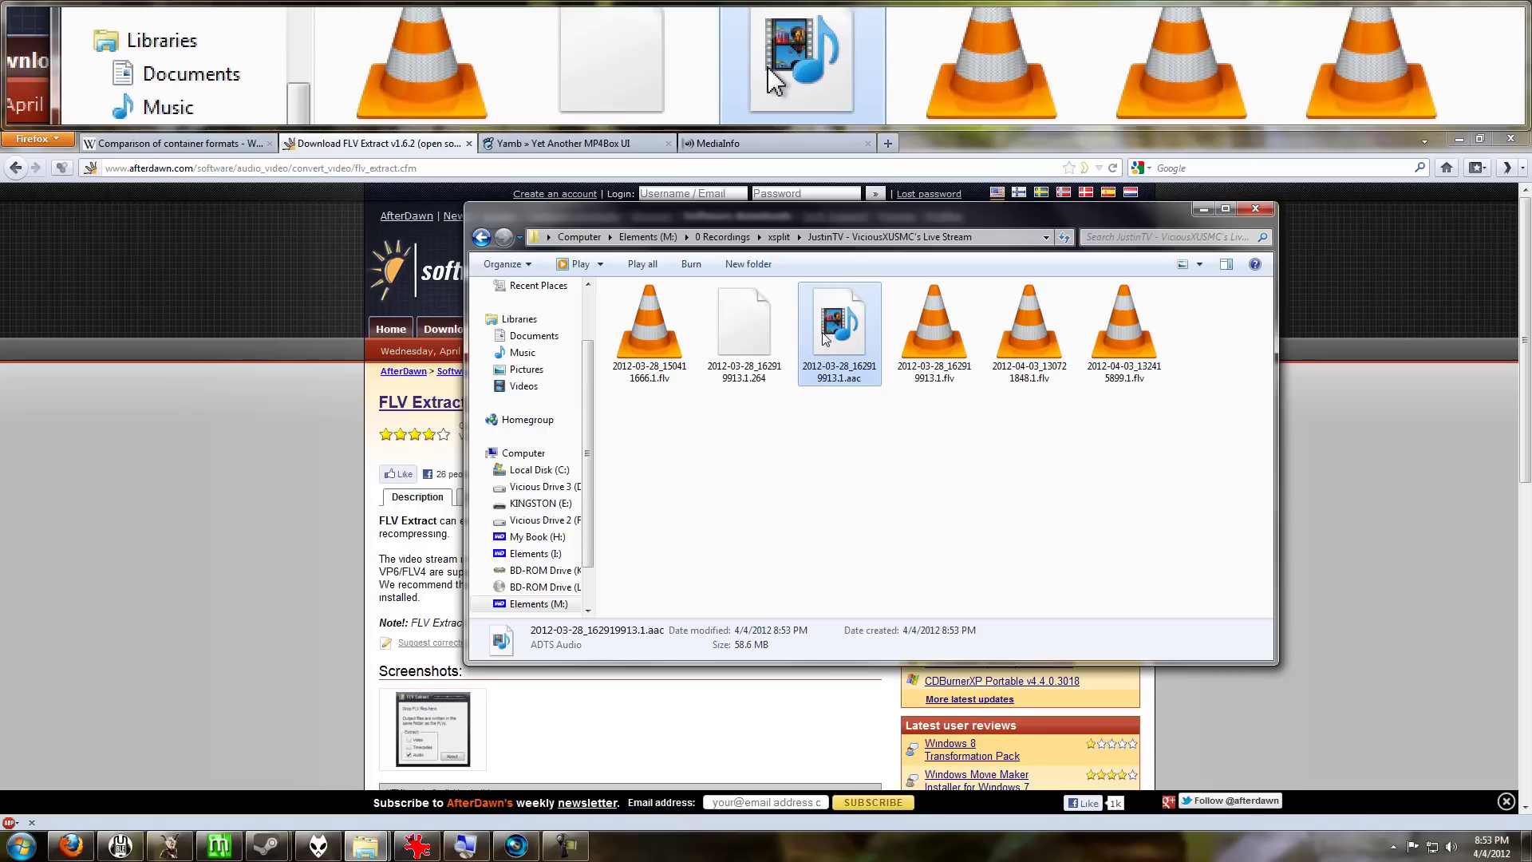
{"action": "mouse_move", "coordinate": [825, 339]}
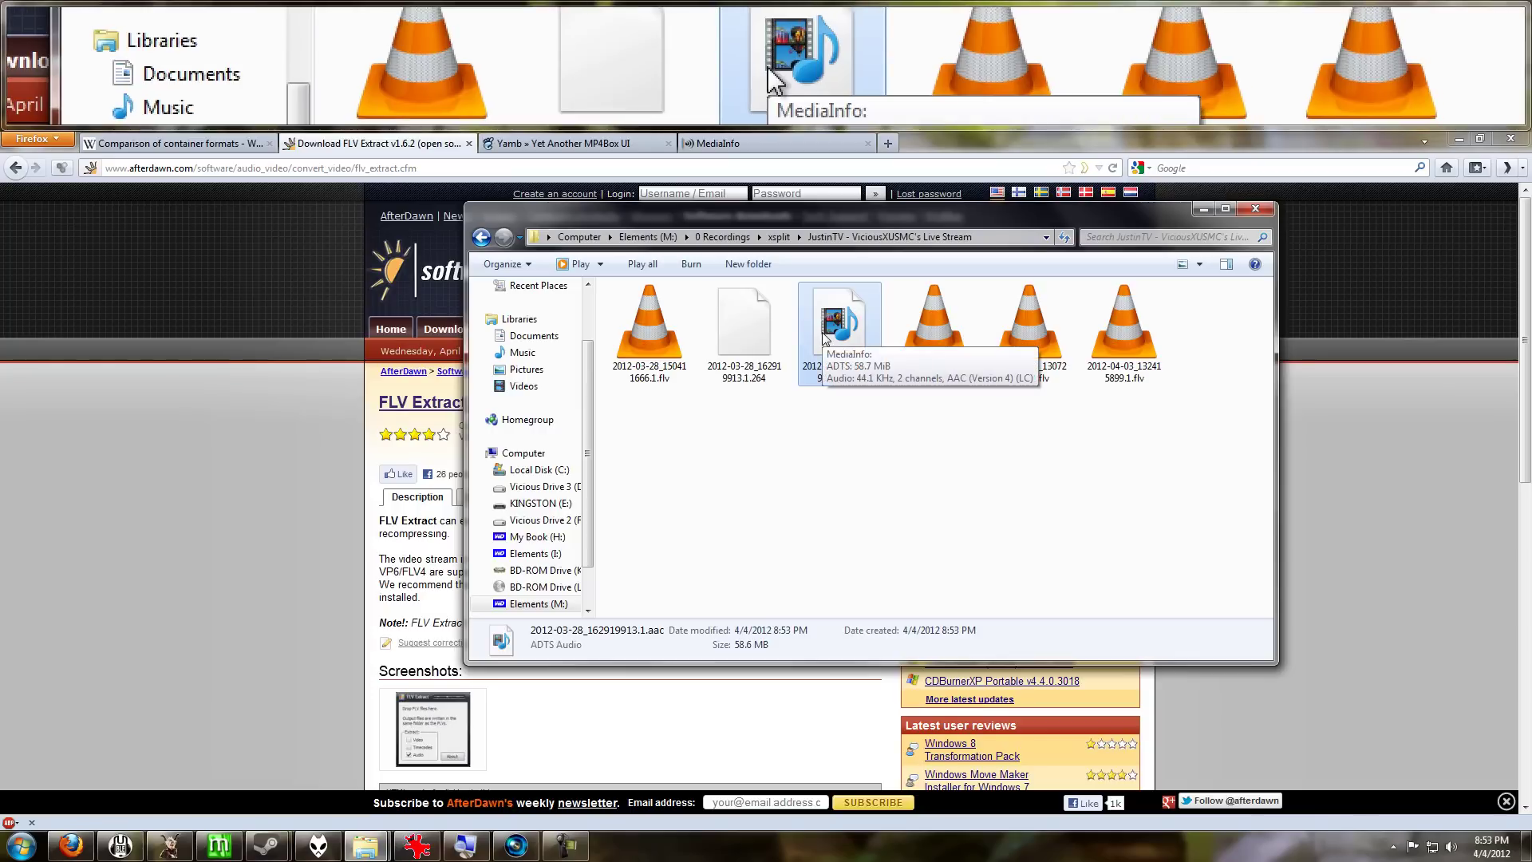
Step: Launch Yamb and start a new MP4 file creation
{"action": "left_click", "coordinate": [22, 846]}
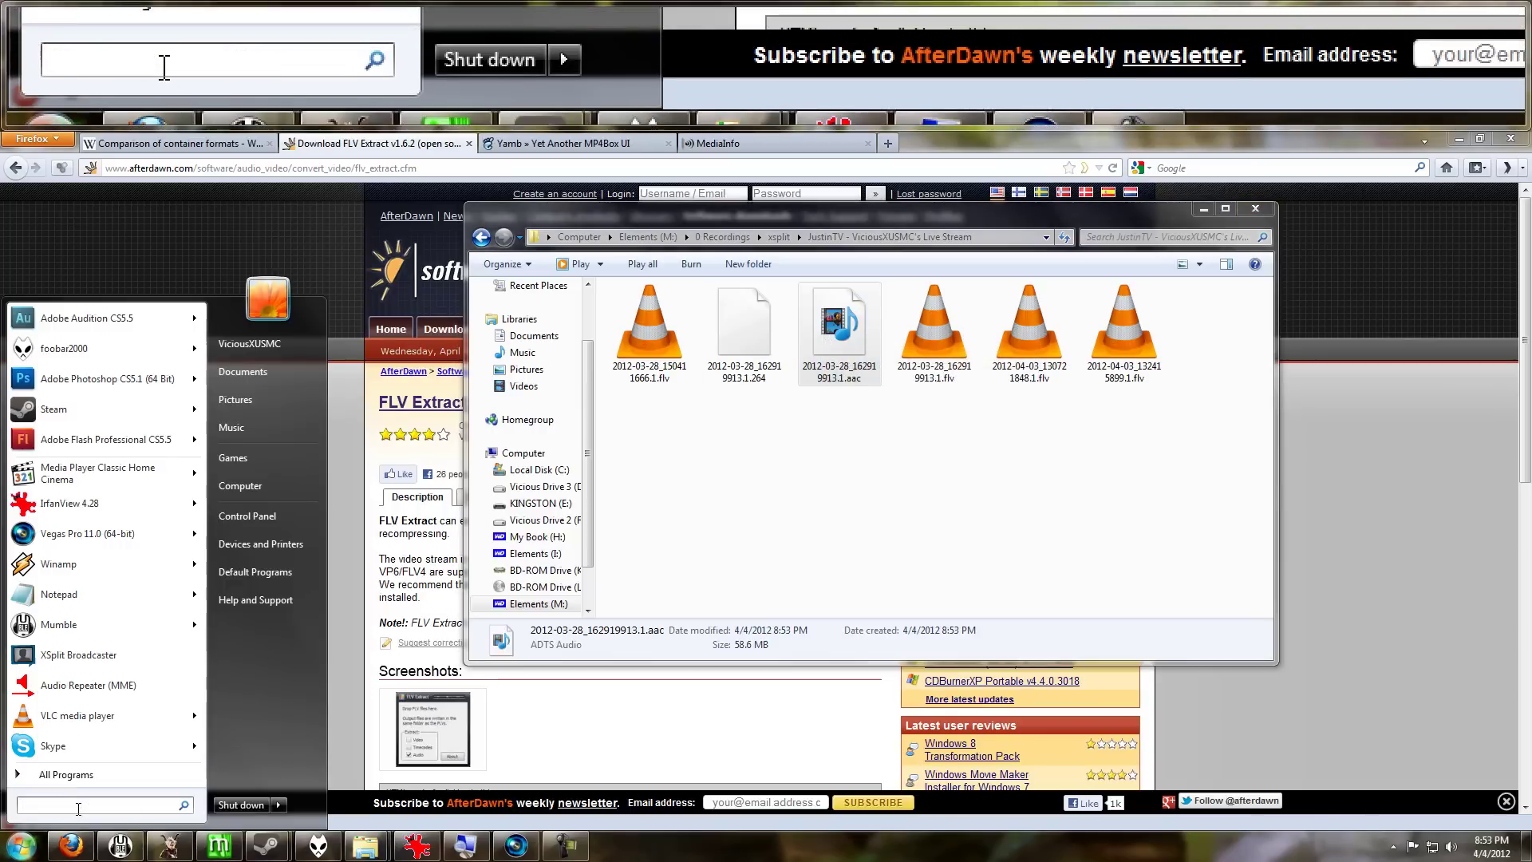
{"action": "type", "text": "yamb"}
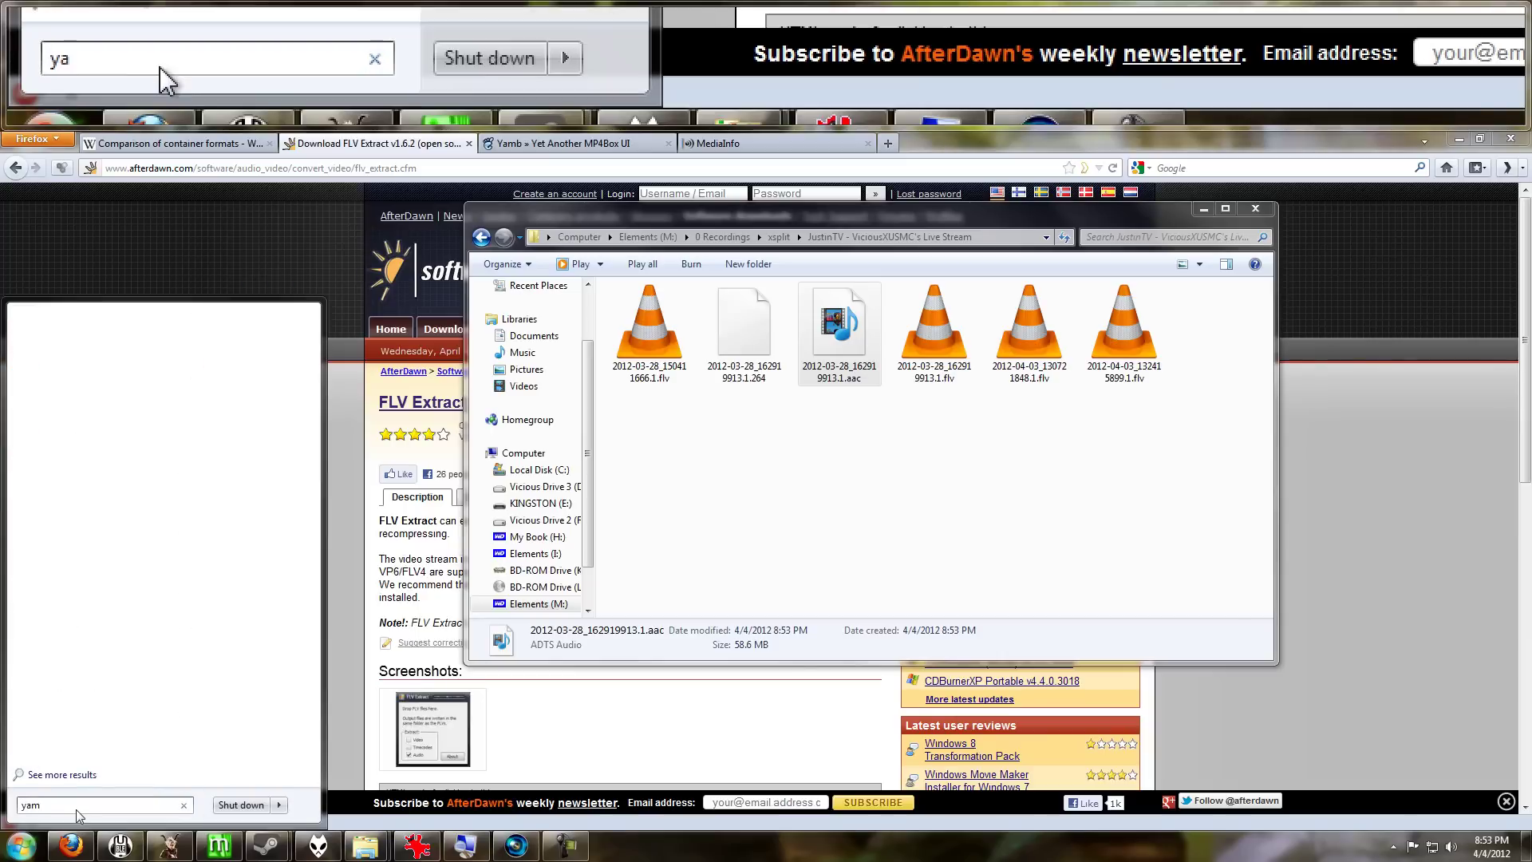
{"action": "left_click", "coordinate": [49, 348]}
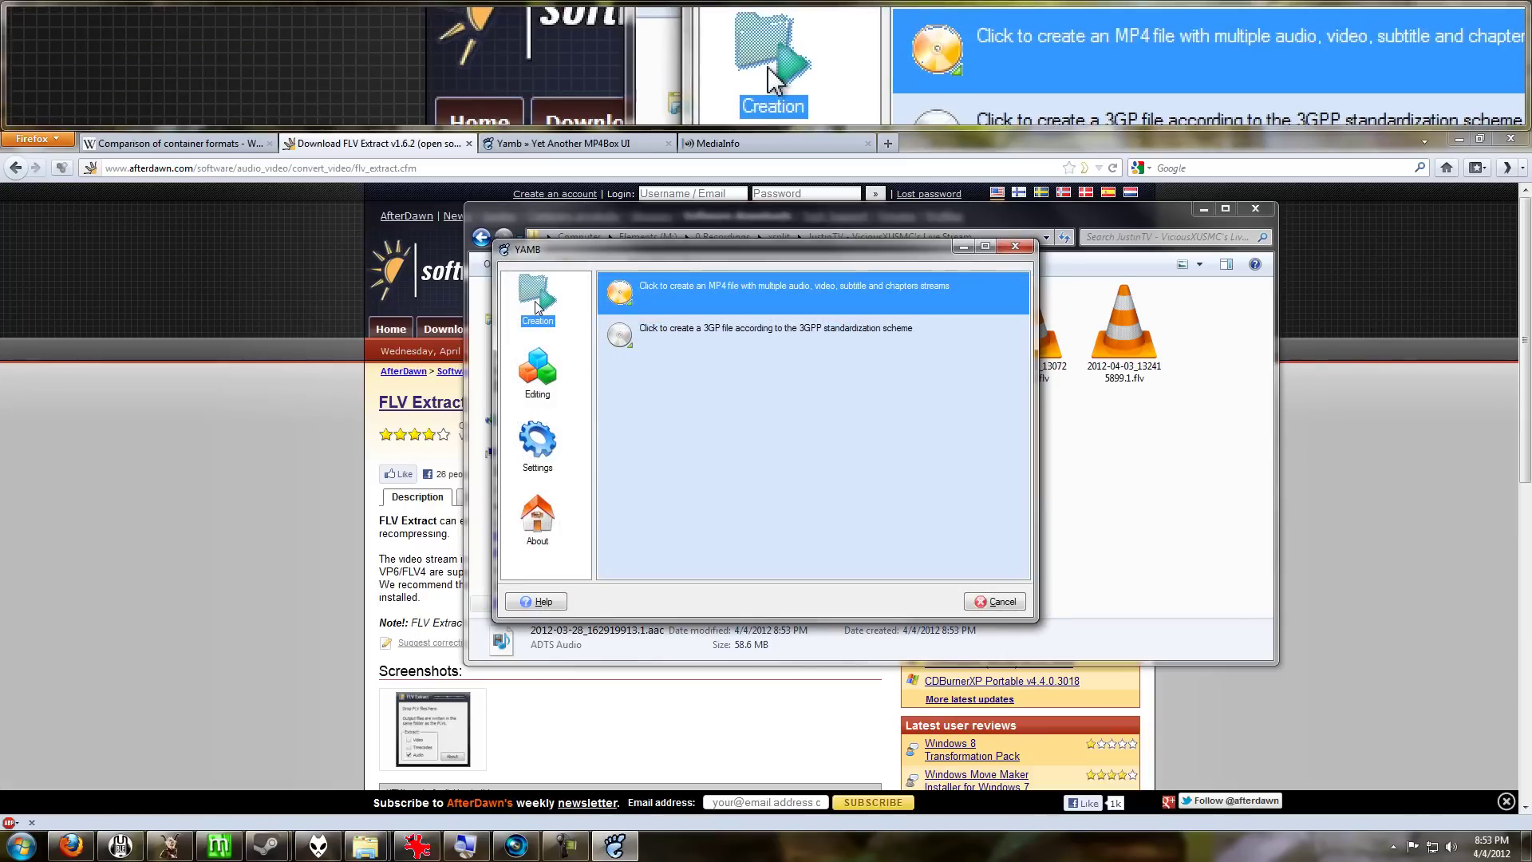
{"action": "left_click", "coordinate": [699, 297]}
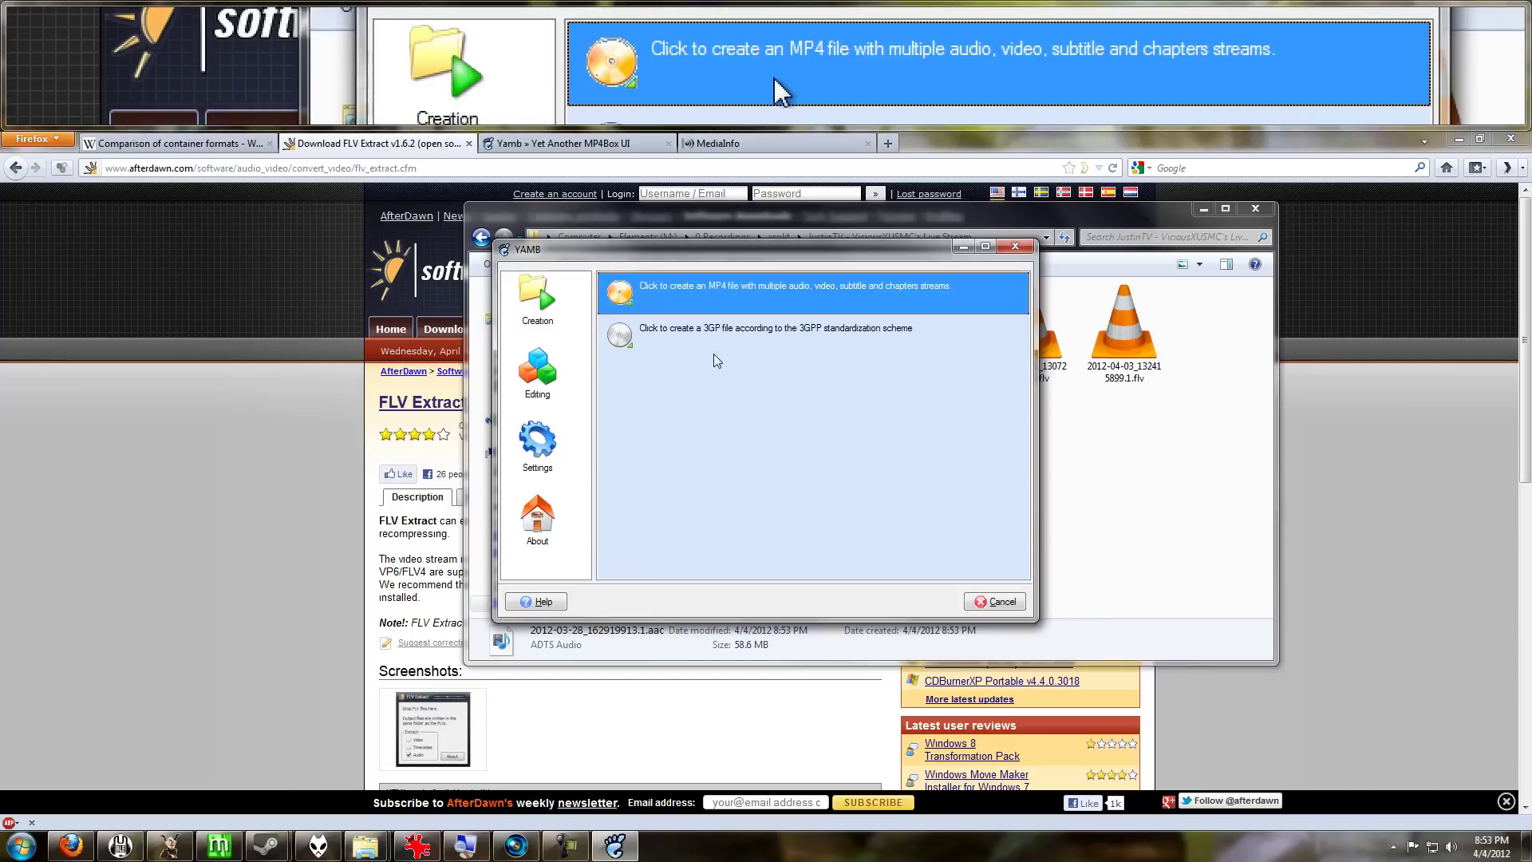
{"action": "left_click", "coordinate": [790, 303]}
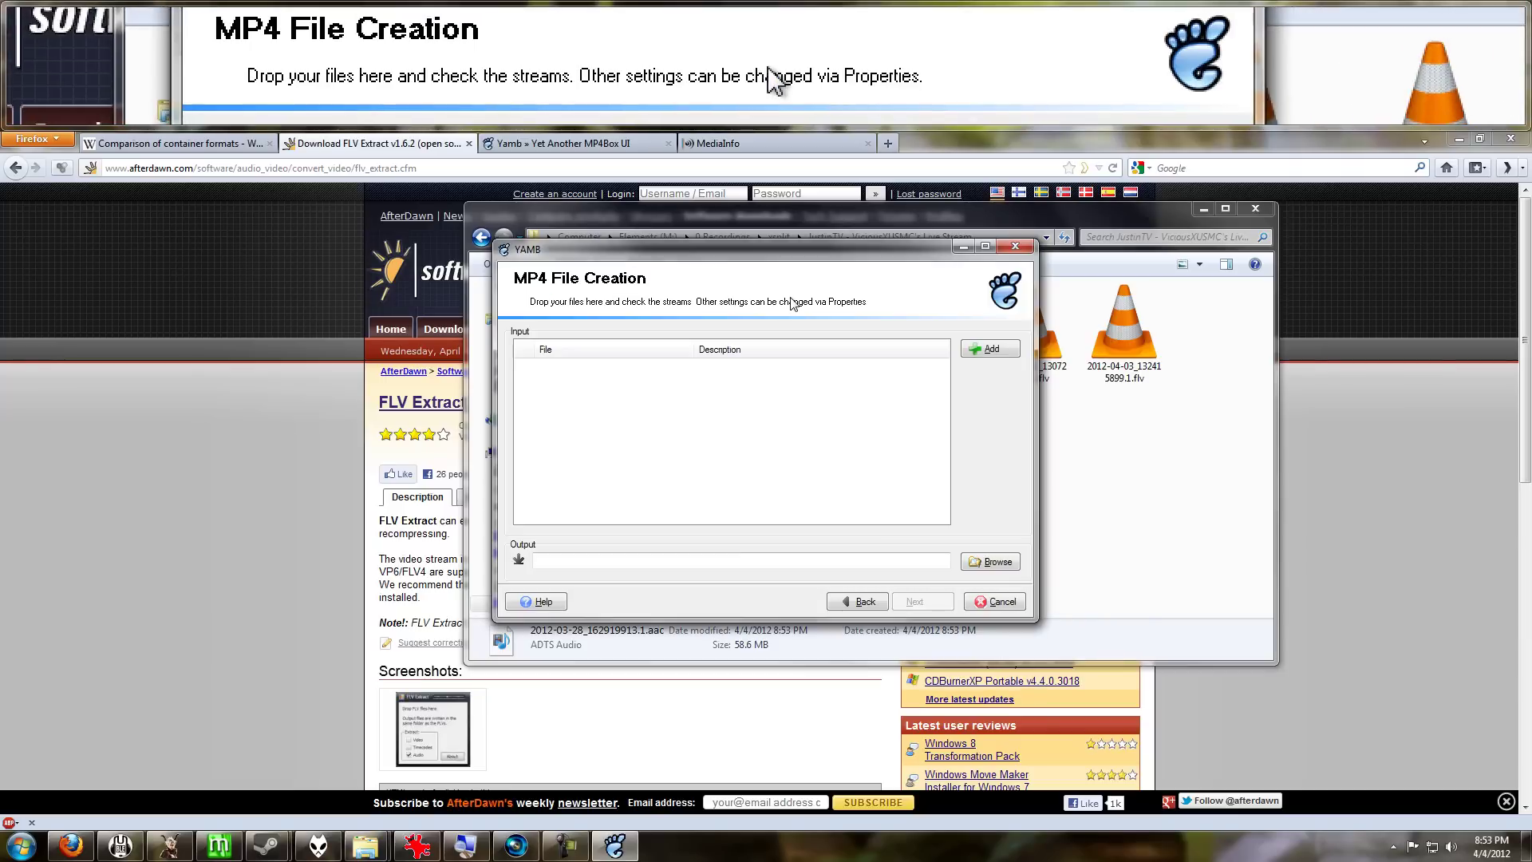
{"action": "left_click_drag", "start_coordinate": [788, 247], "coordinate": [927, 395]}
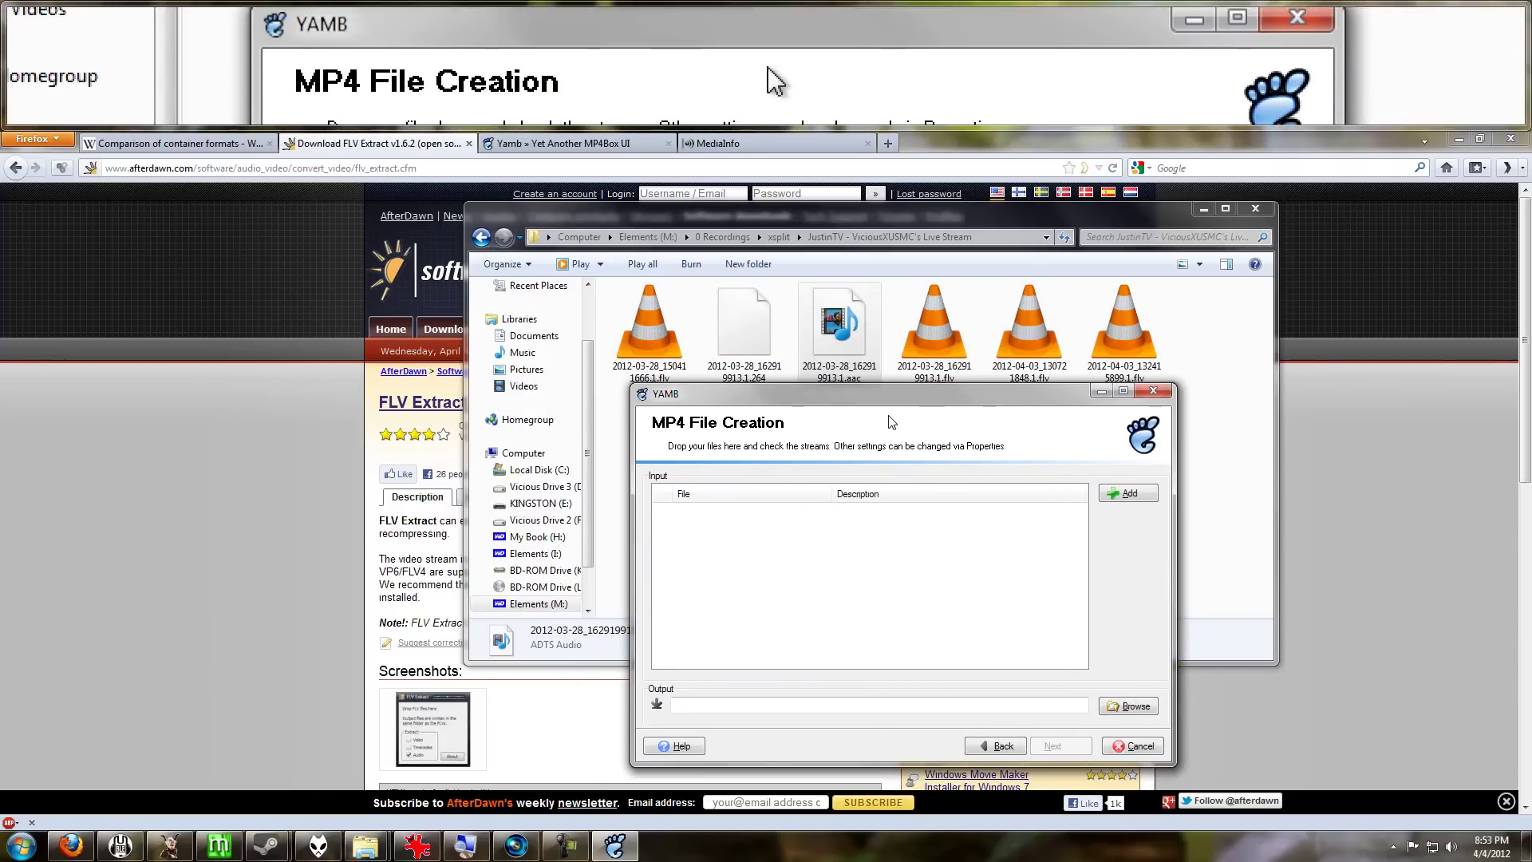
Step: Add the extracted .264 video and .aac audio streams to the MP4 input list
{"action": "left_click_drag", "start_coordinate": [772, 341], "coordinate": [749, 529]}
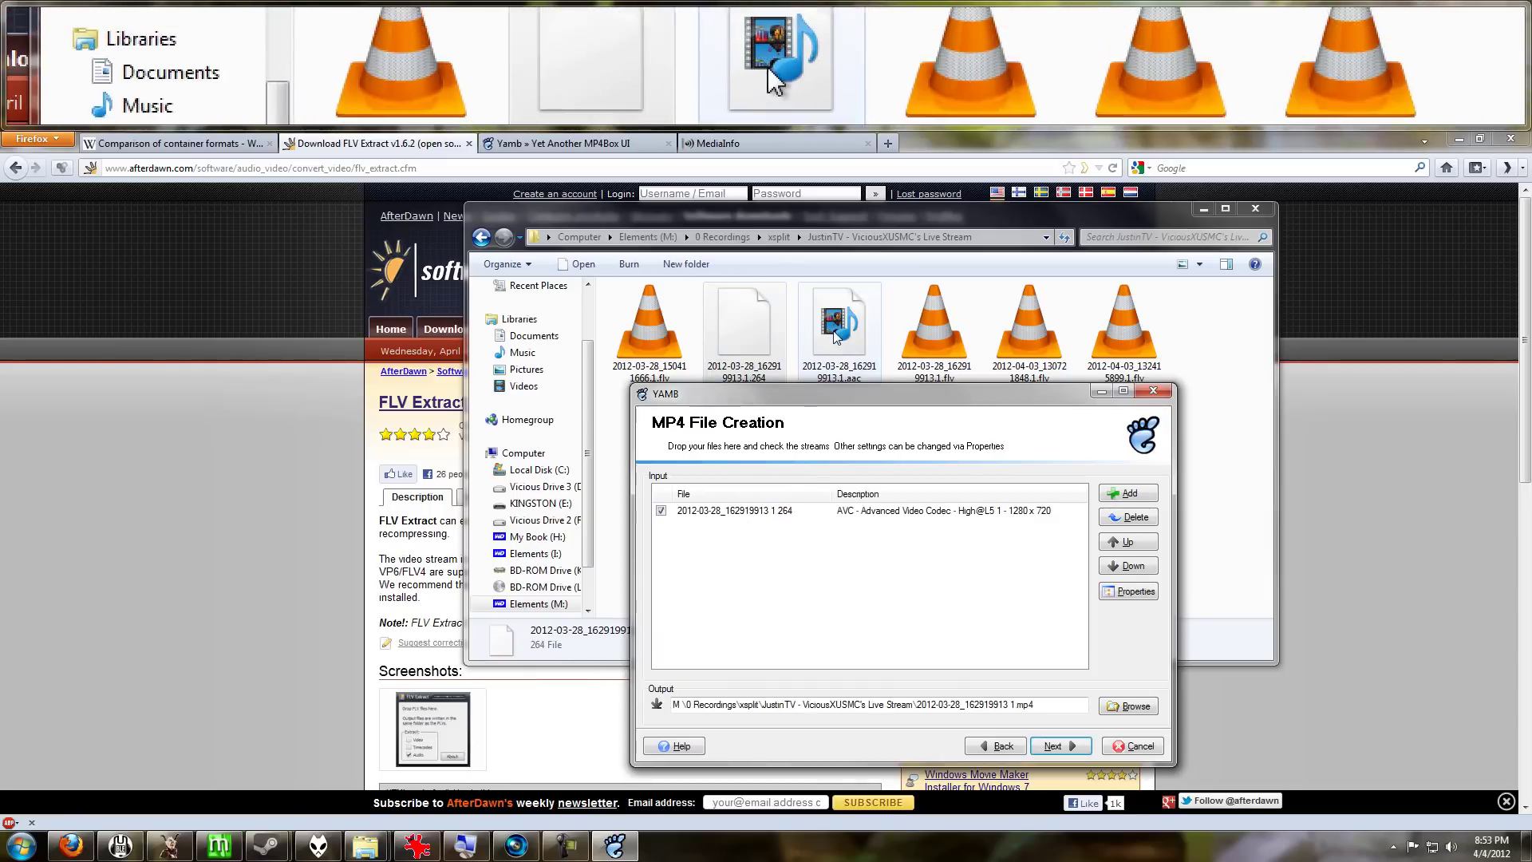
{"action": "left_click_drag", "start_coordinate": [836, 339], "coordinate": [781, 575]}
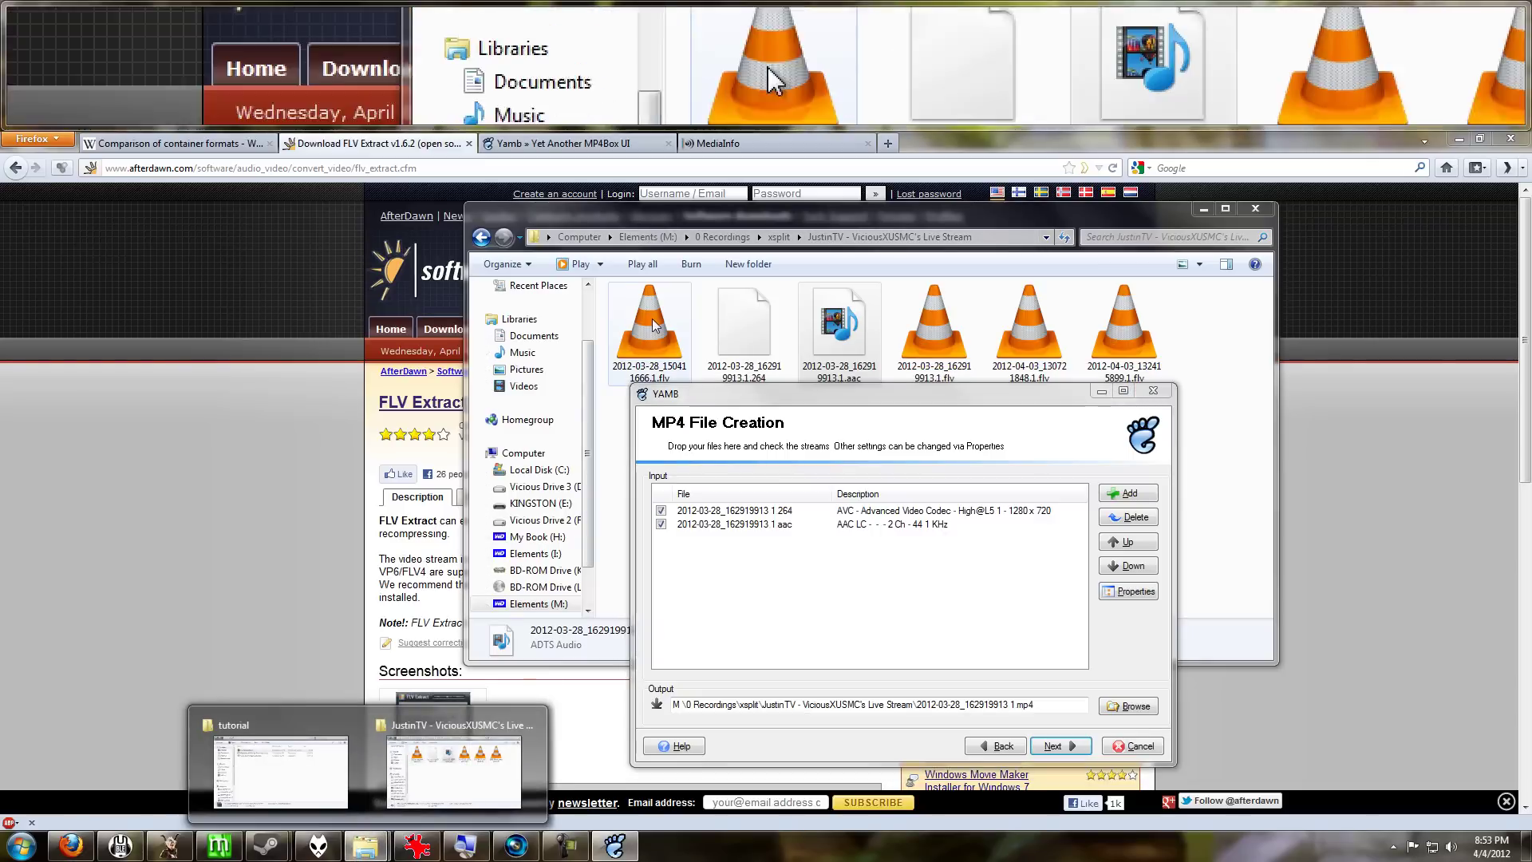
{"action": "left_click", "coordinate": [651, 319]}
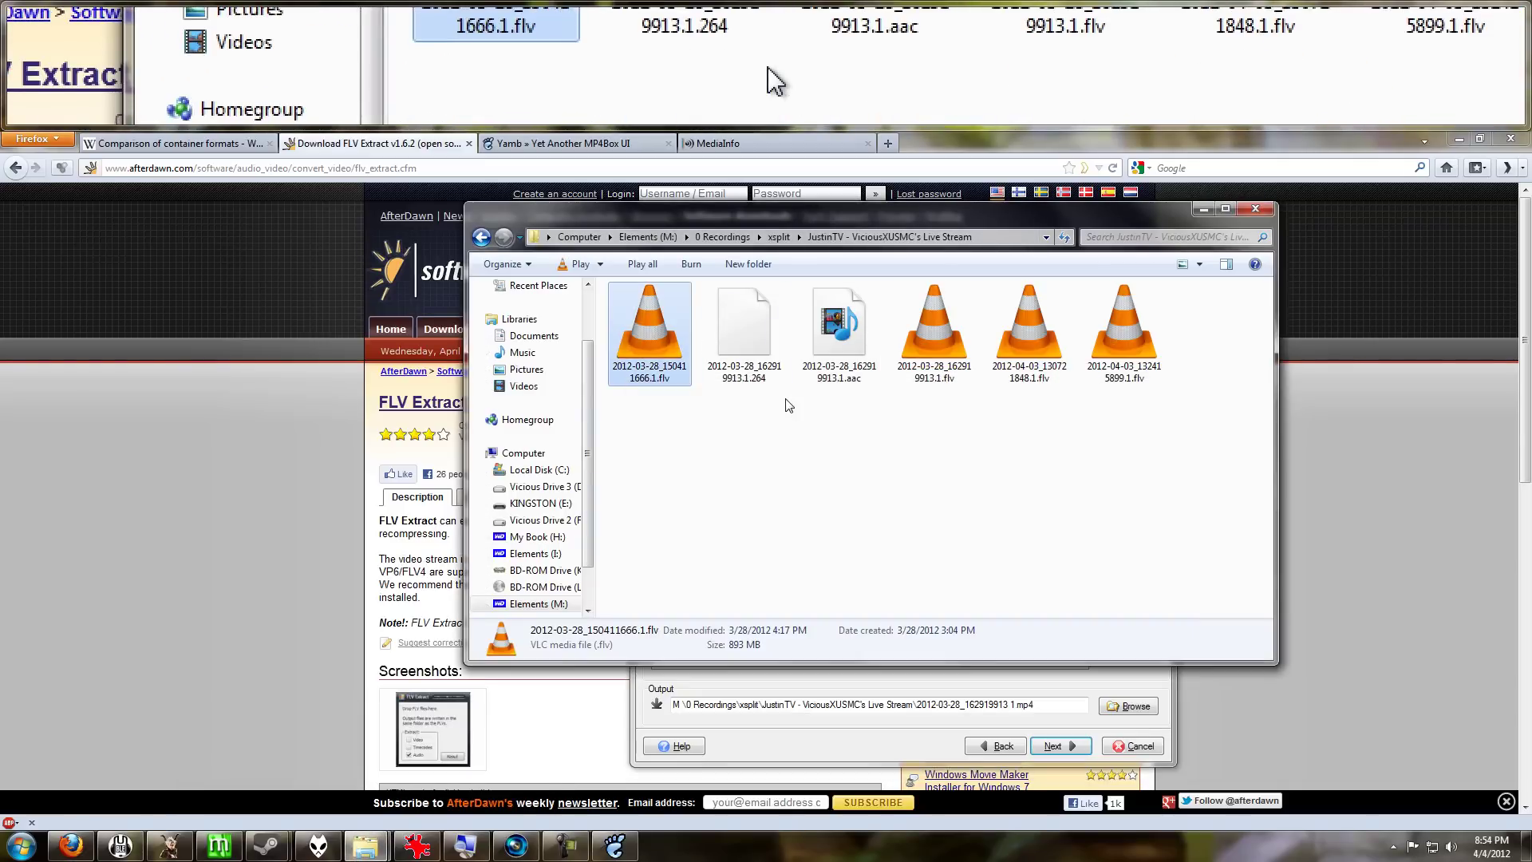
{"action": "left_click", "coordinate": [757, 339]}
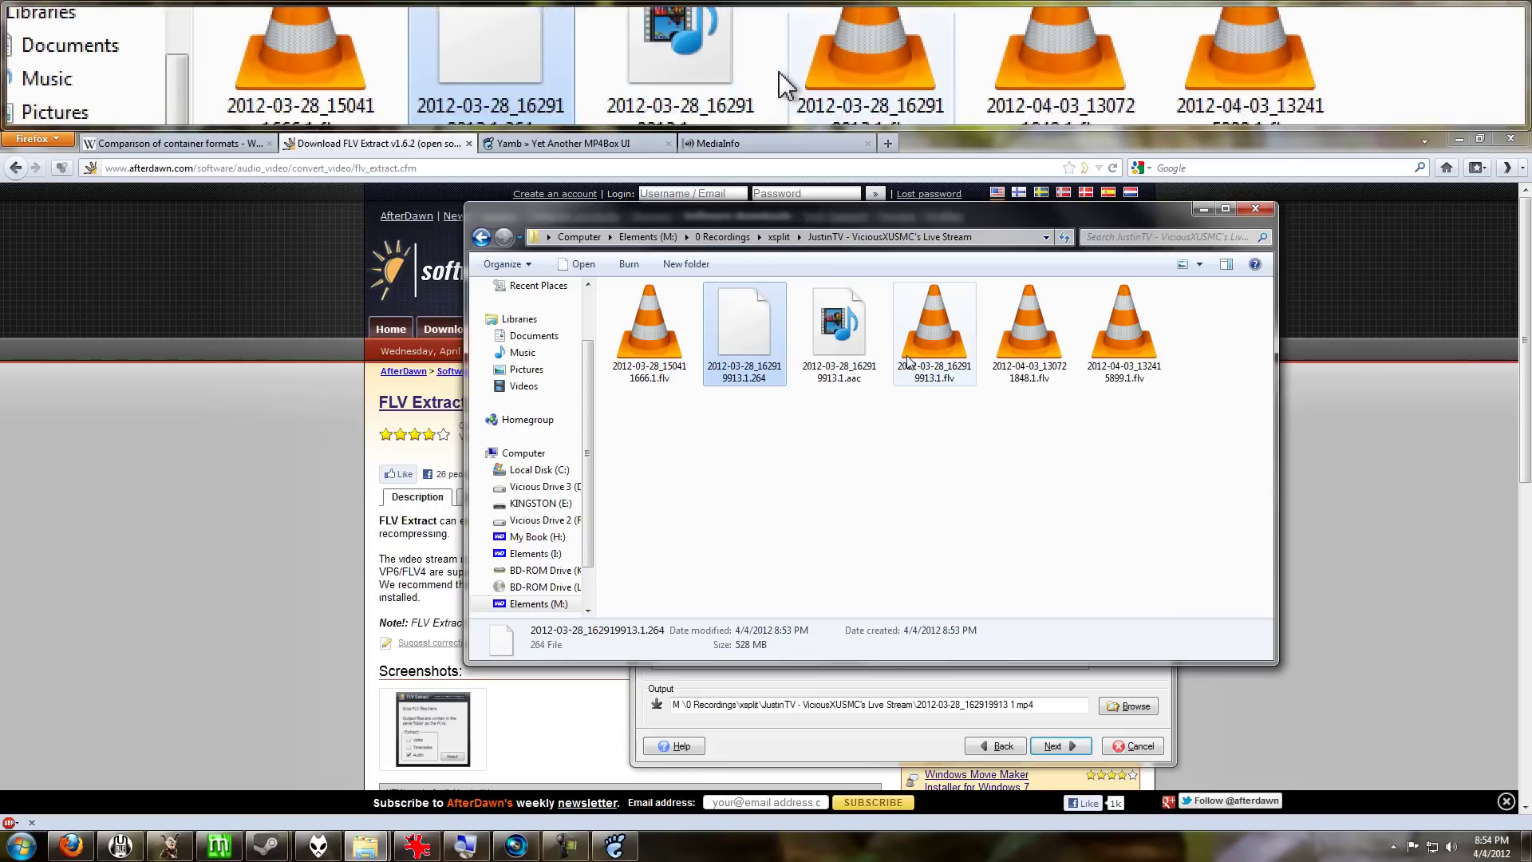
{"action": "mouse_move", "coordinate": [909, 361]}
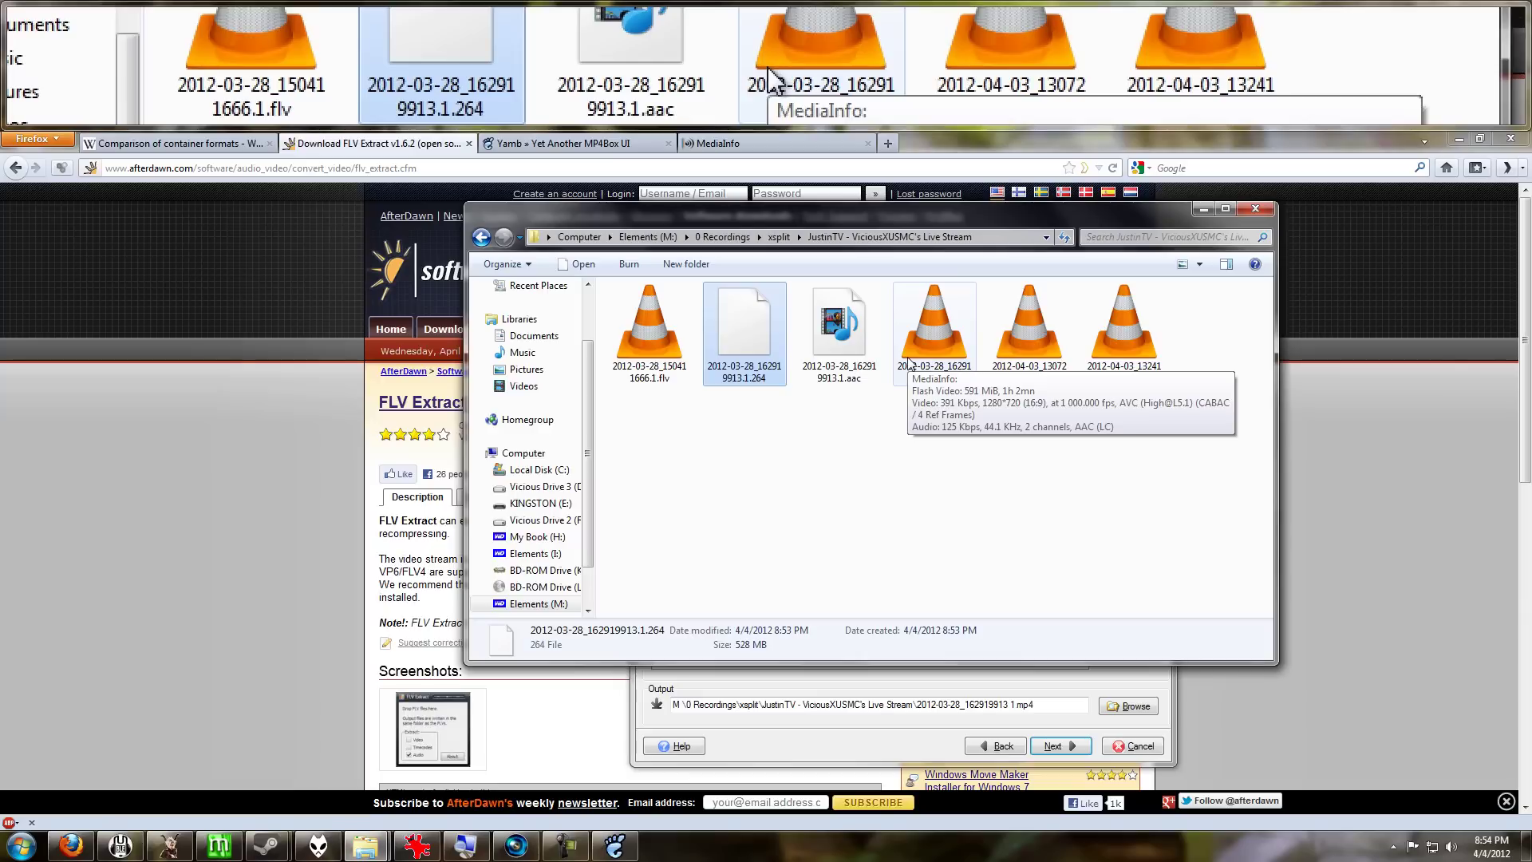
Step: Advance past the frame-rate notice and set the .264 video stream's frame rate to 30 fps
{"action": "left_click", "coordinate": [897, 749]}
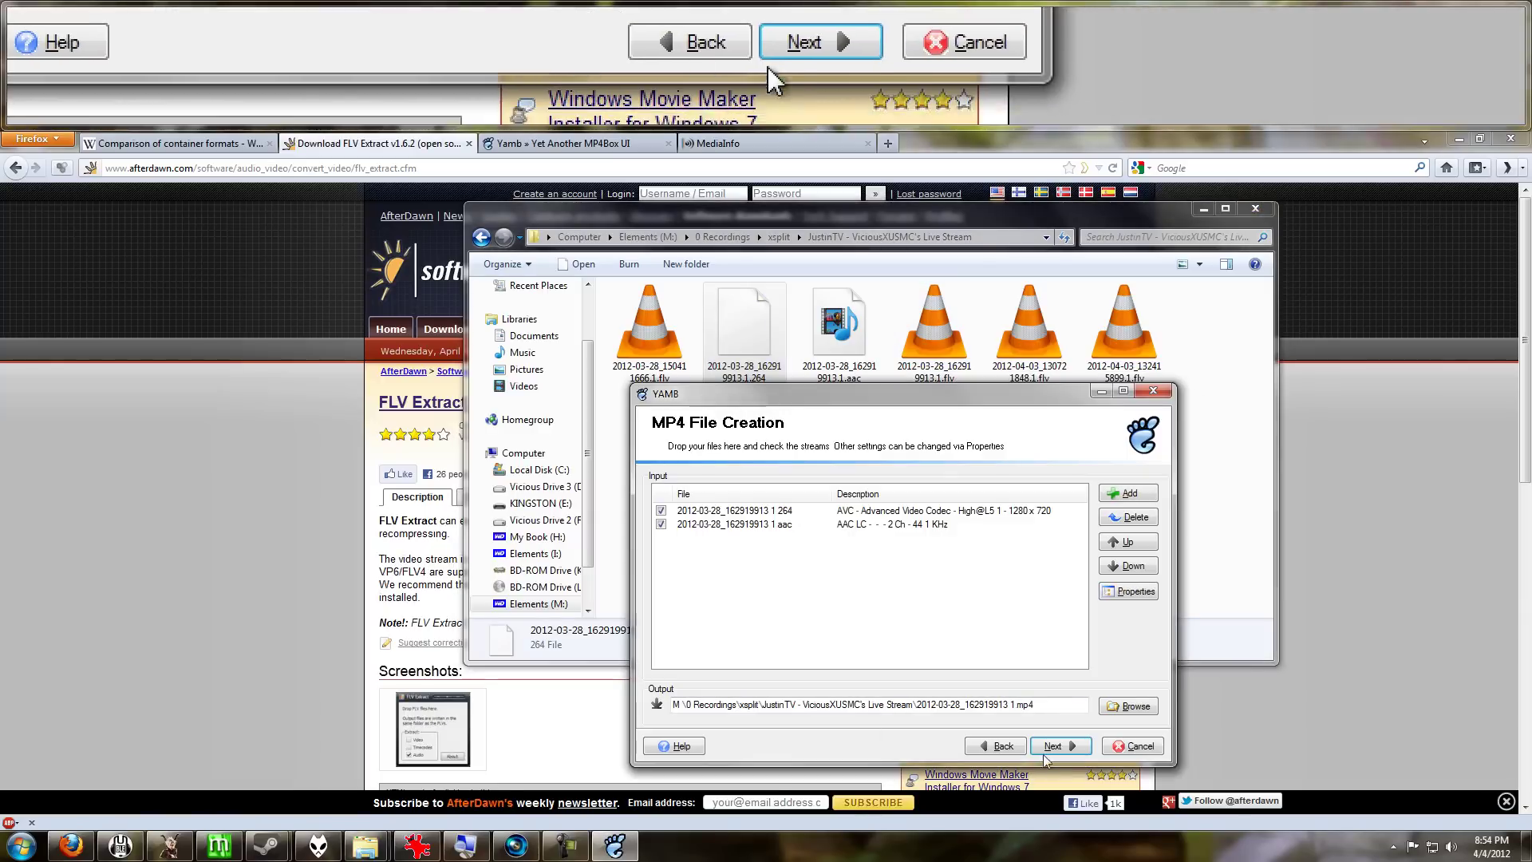
{"action": "left_click", "coordinate": [1054, 748]}
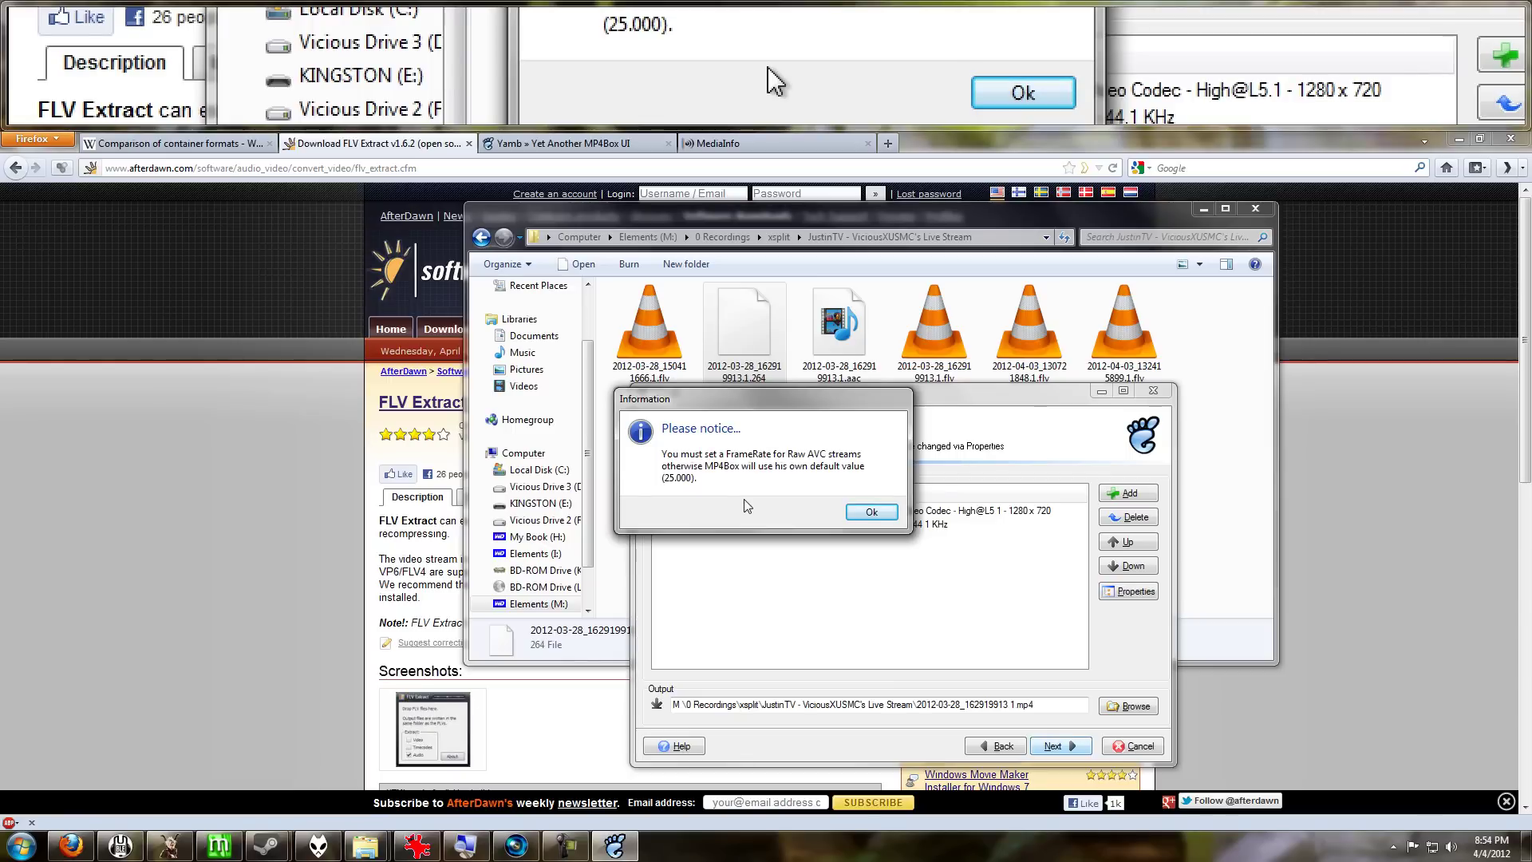
{"action": "left_click", "coordinate": [869, 512]}
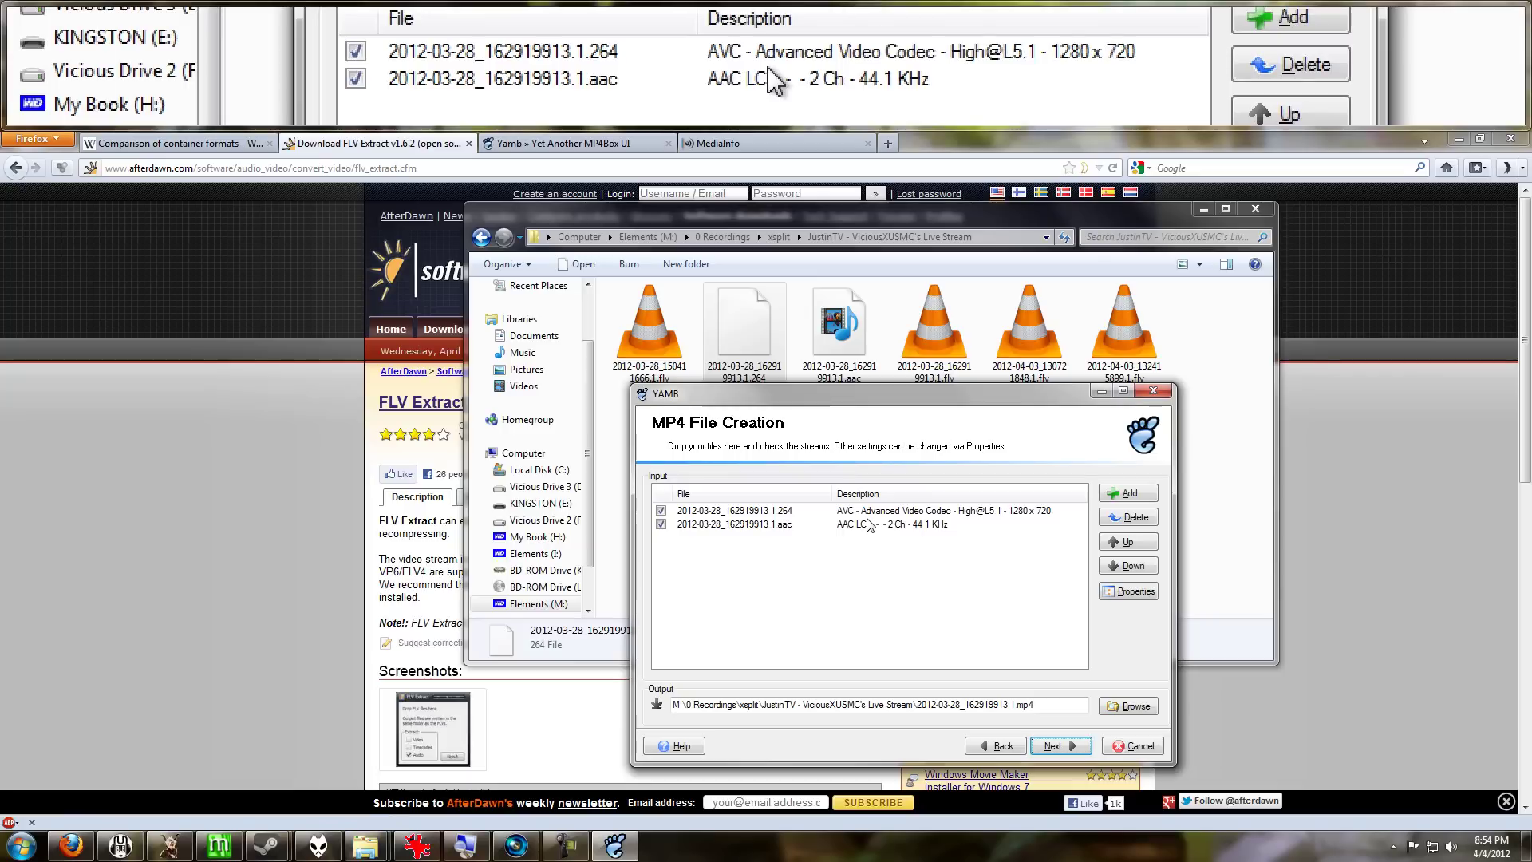
{"action": "left_click_drag", "start_coordinate": [946, 394], "coordinate": [914, 374]}
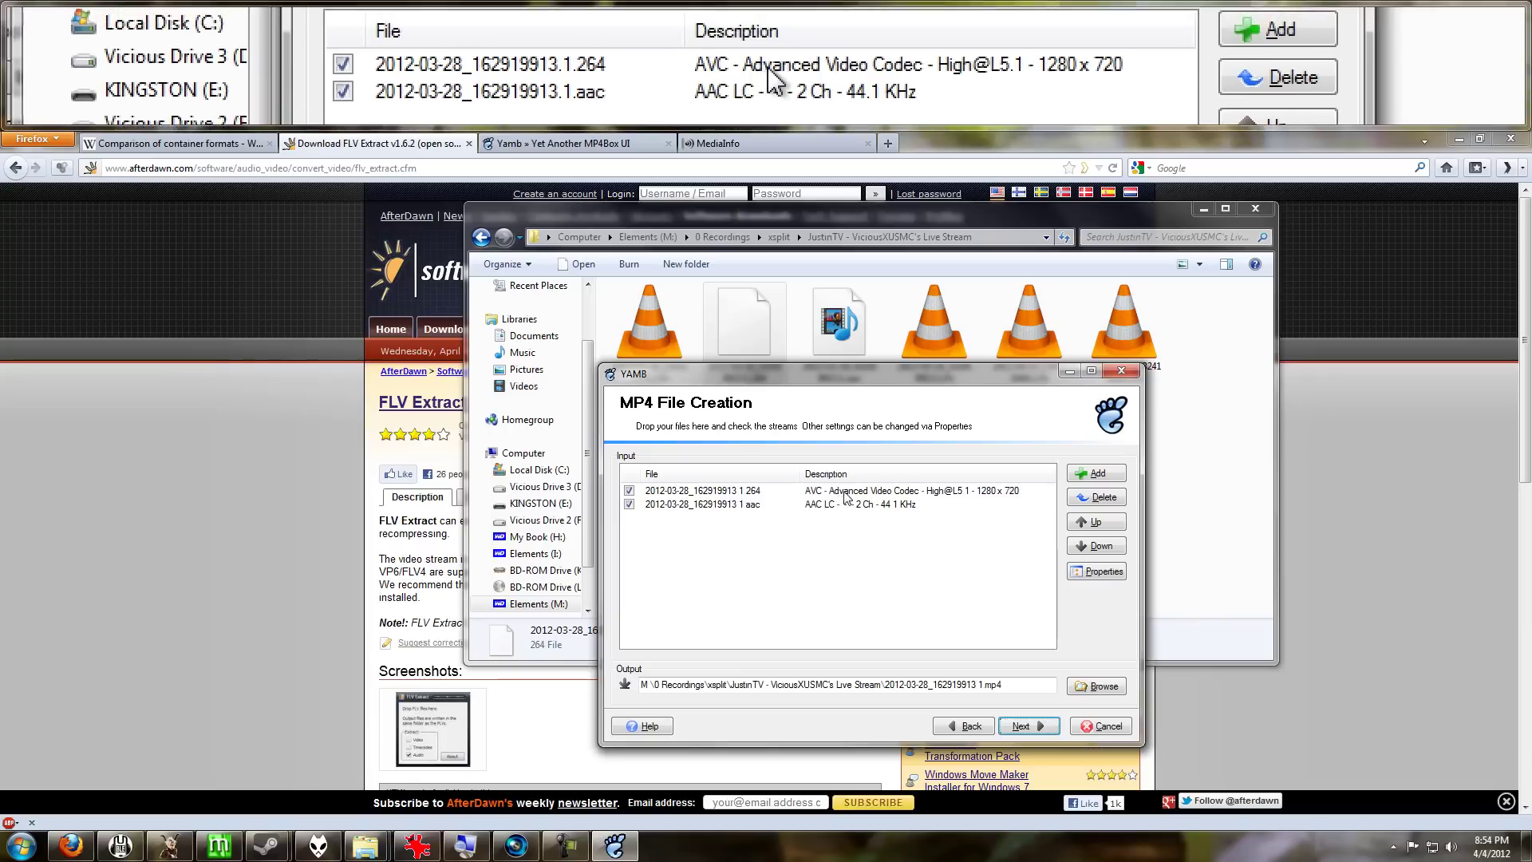
{"action": "left_click", "coordinate": [845, 491]}
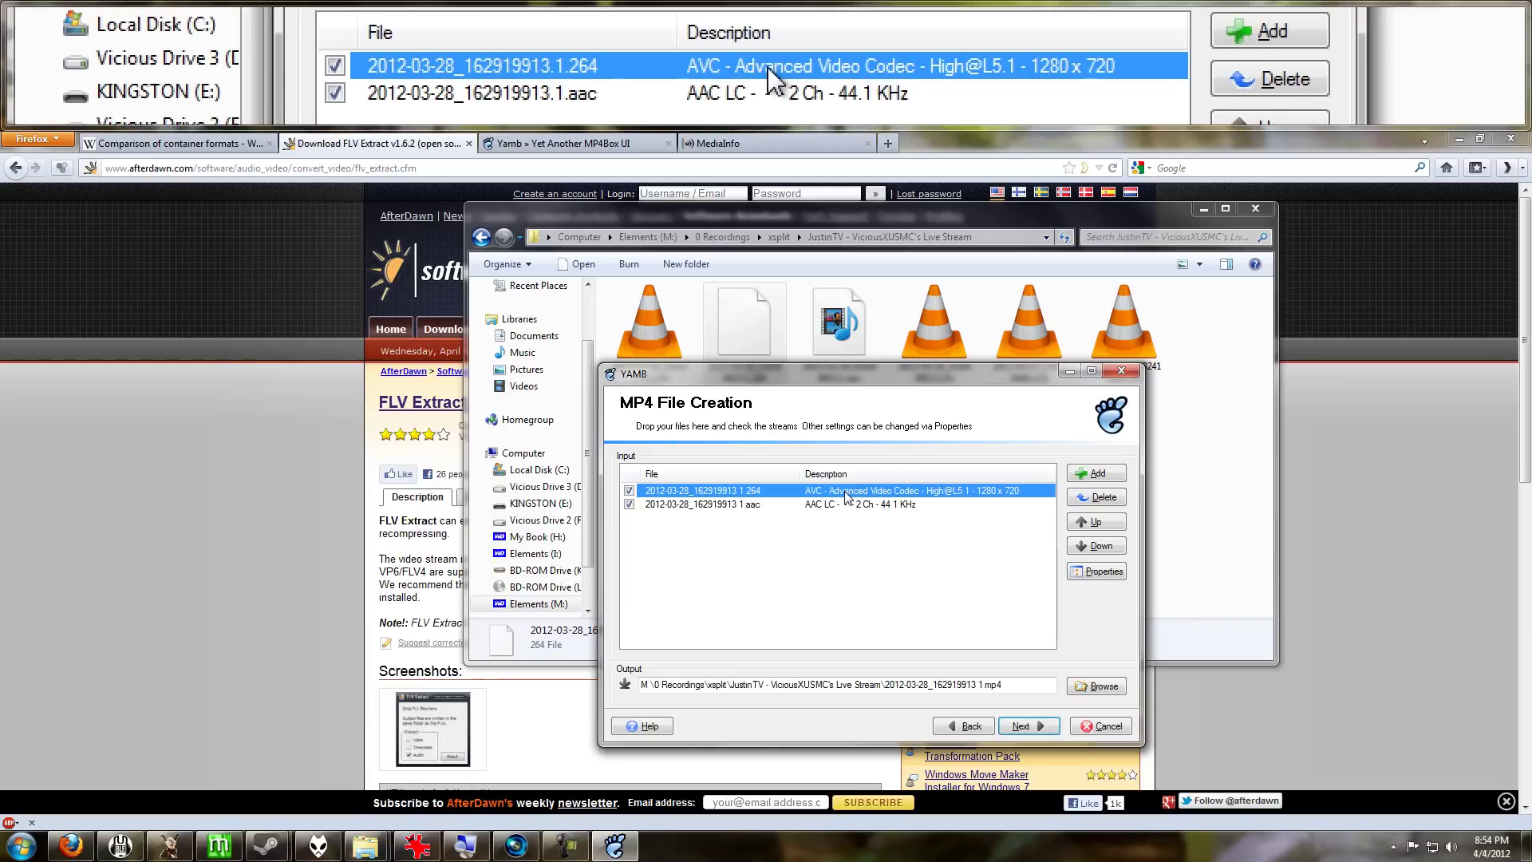
{"action": "left_click", "coordinate": [1103, 571]}
{"action": "left_click", "coordinate": [1010, 580]}
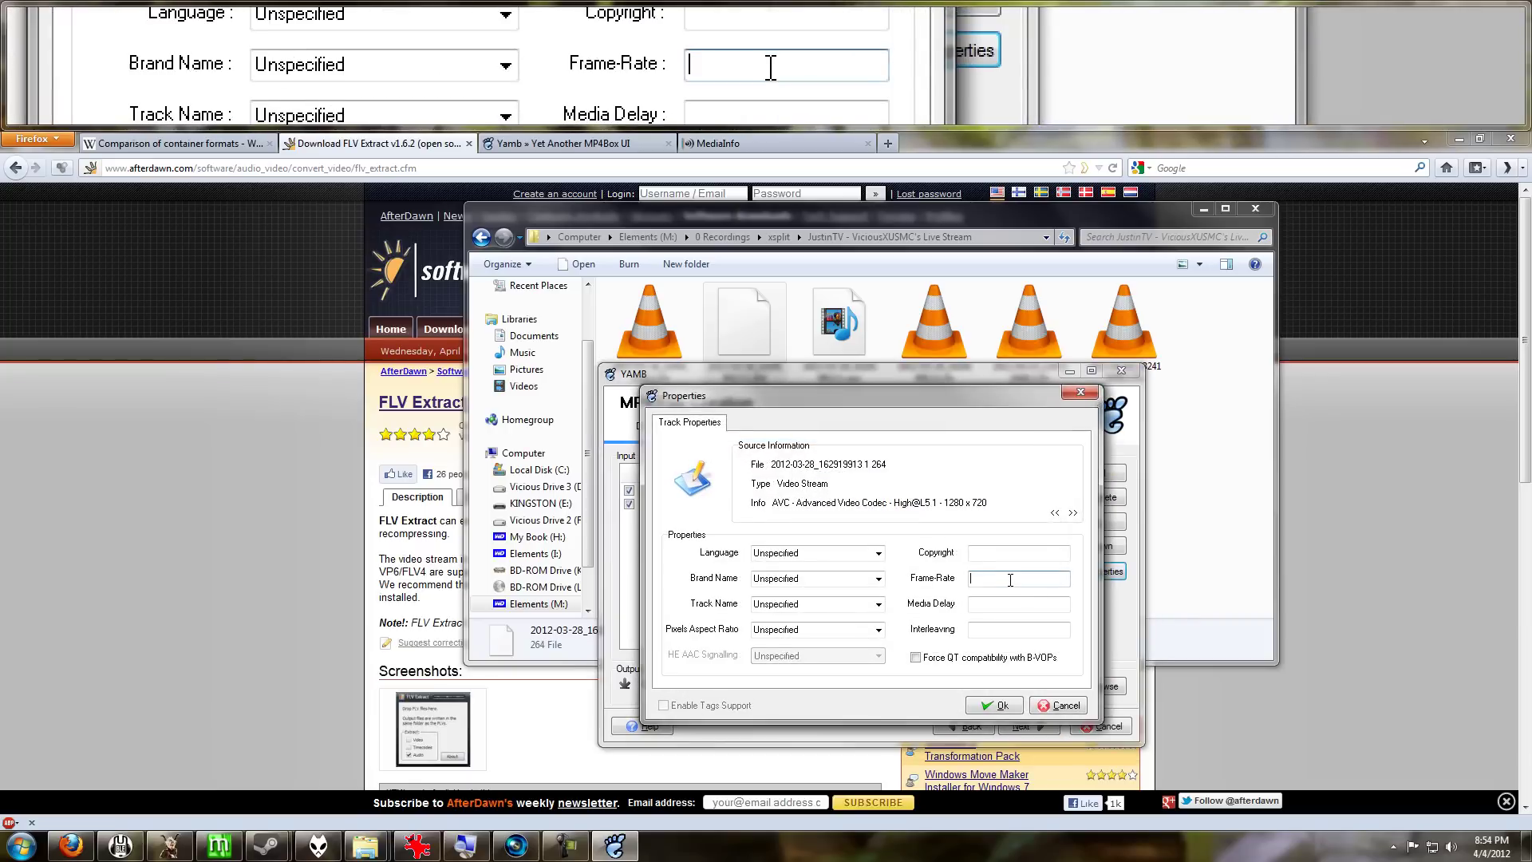
{"action": "type", "text": "30"}
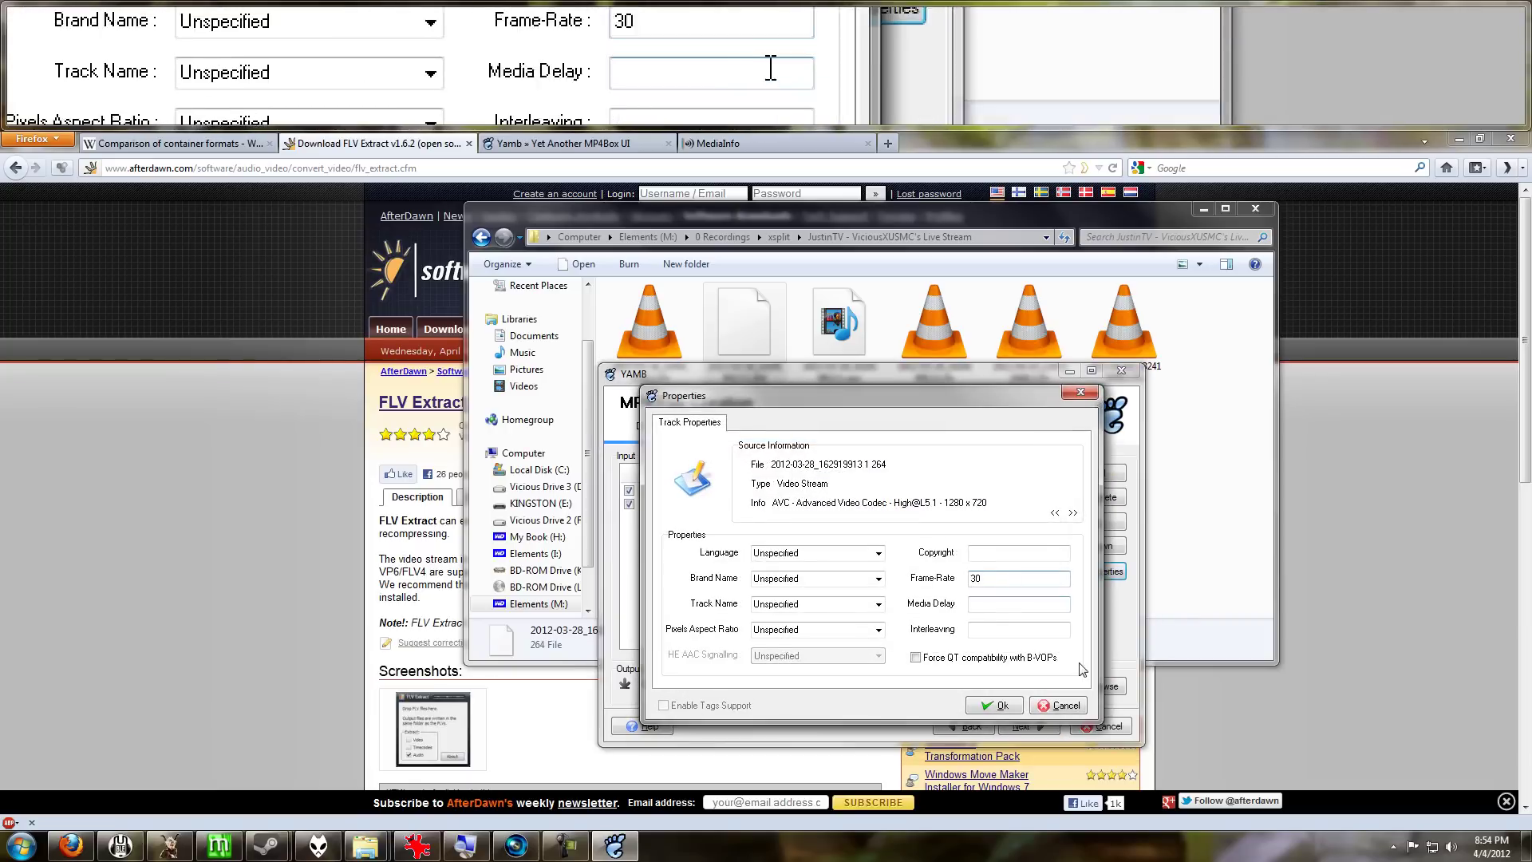
{"action": "left_click", "coordinate": [996, 705]}
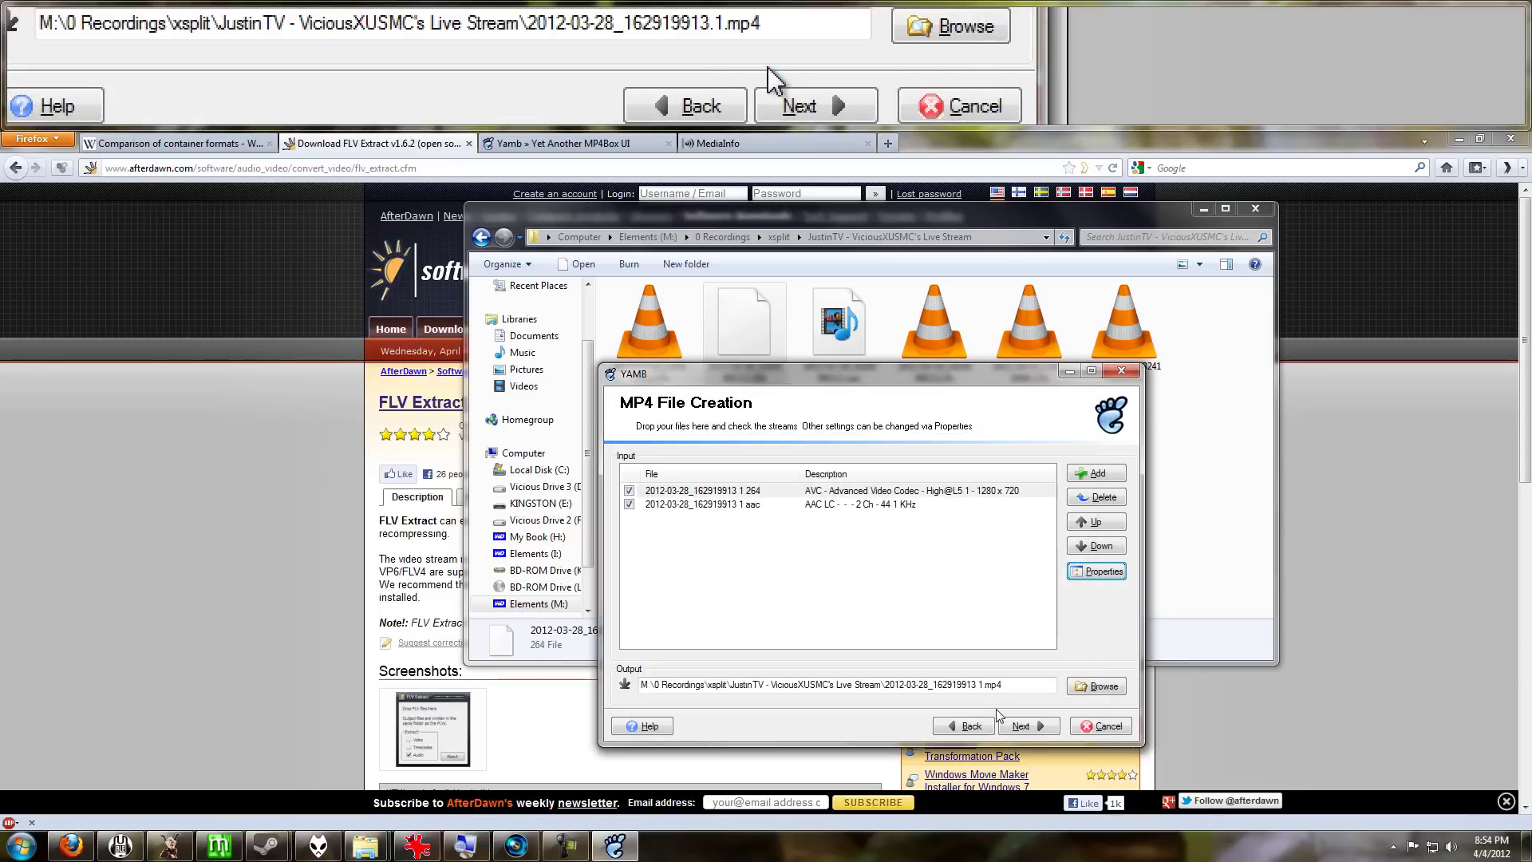
Step: Build 2012-03-28_162919913.1.mp4 and quit Yamb once creation completes
{"action": "left_click", "coordinate": [1021, 727]}
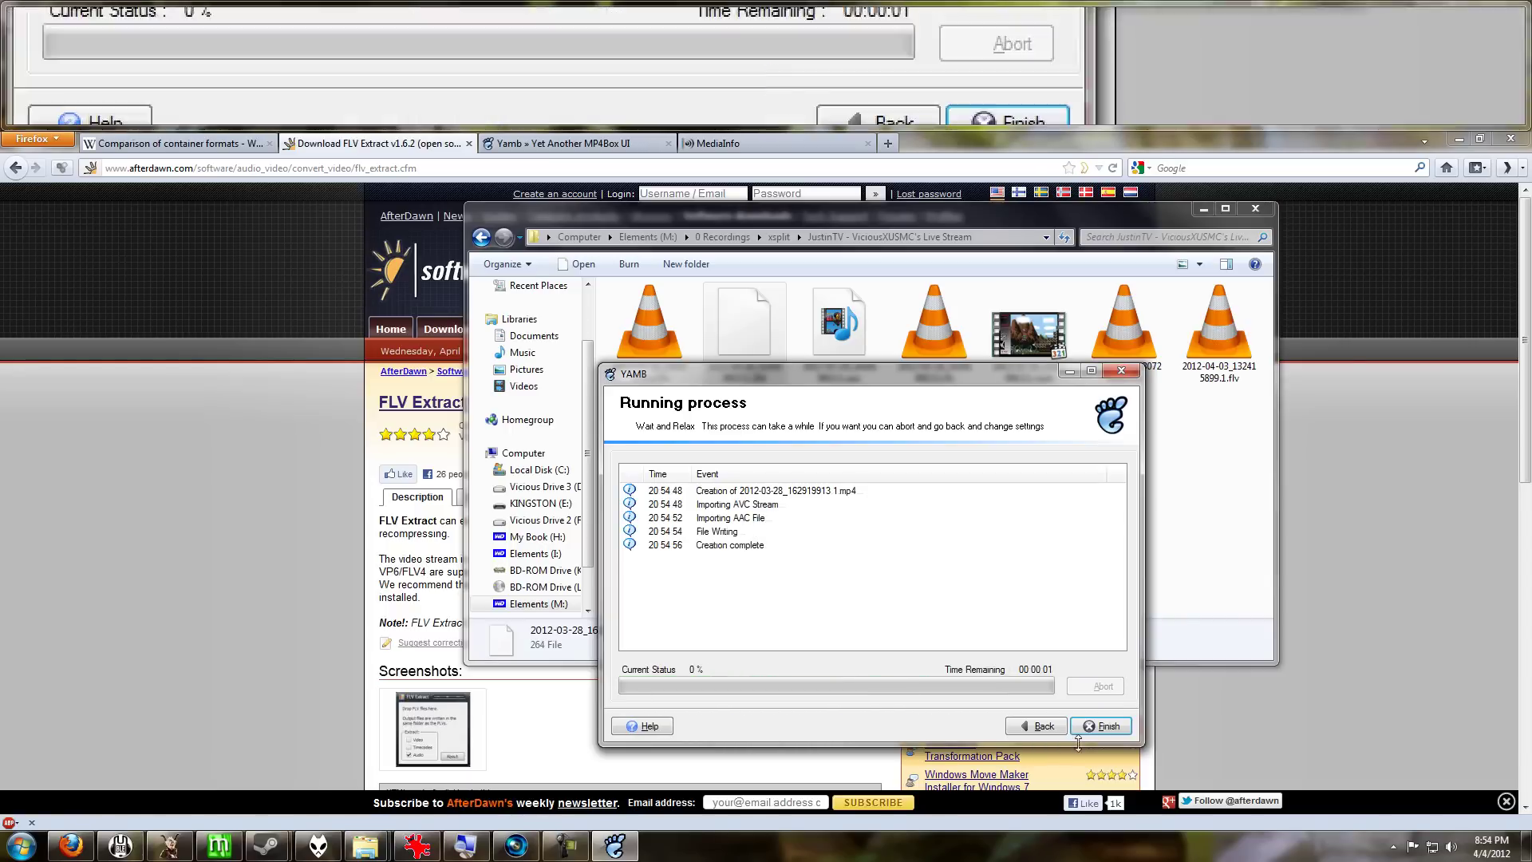
{"action": "left_click", "coordinate": [1106, 726]}
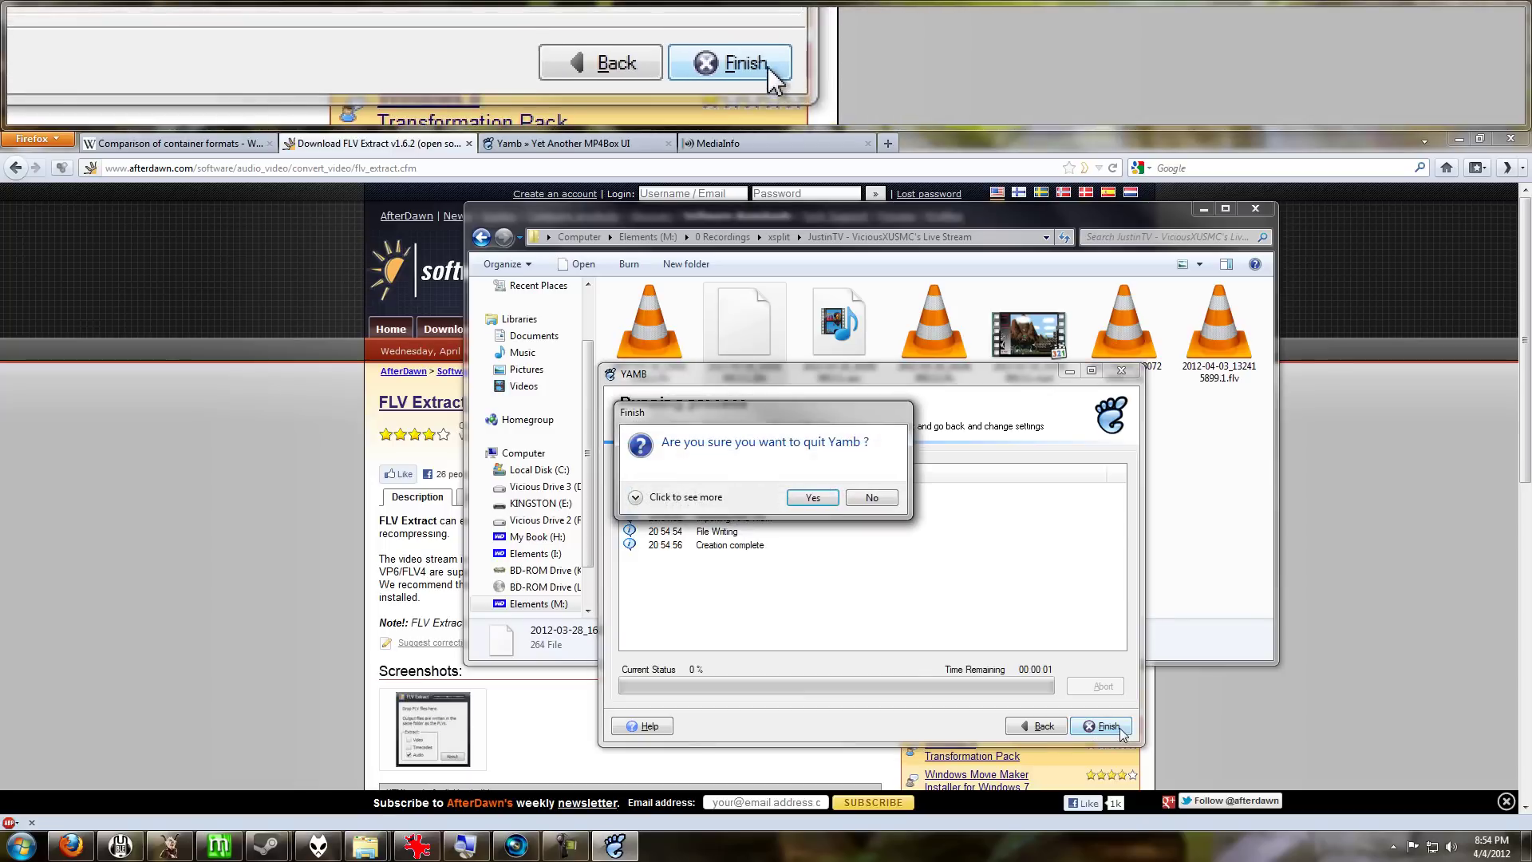
{"action": "left_click", "coordinate": [812, 499]}
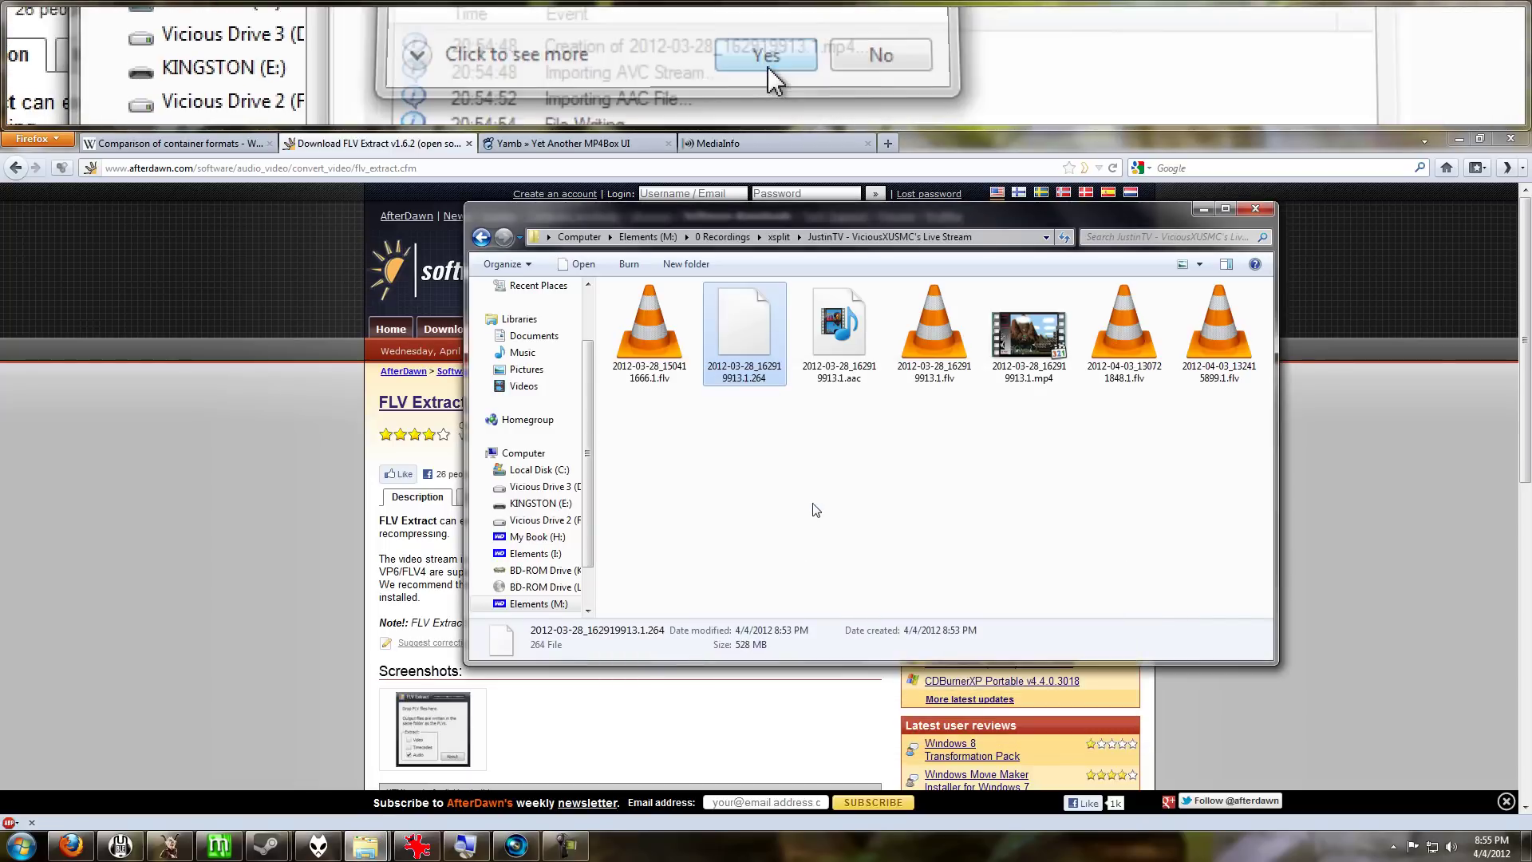
Step: Drag 2012-03-28_162919913.1.mp4 from the recordings folder onto the Vegas Pro timeline
{"action": "left_click", "coordinate": [1029, 351]}
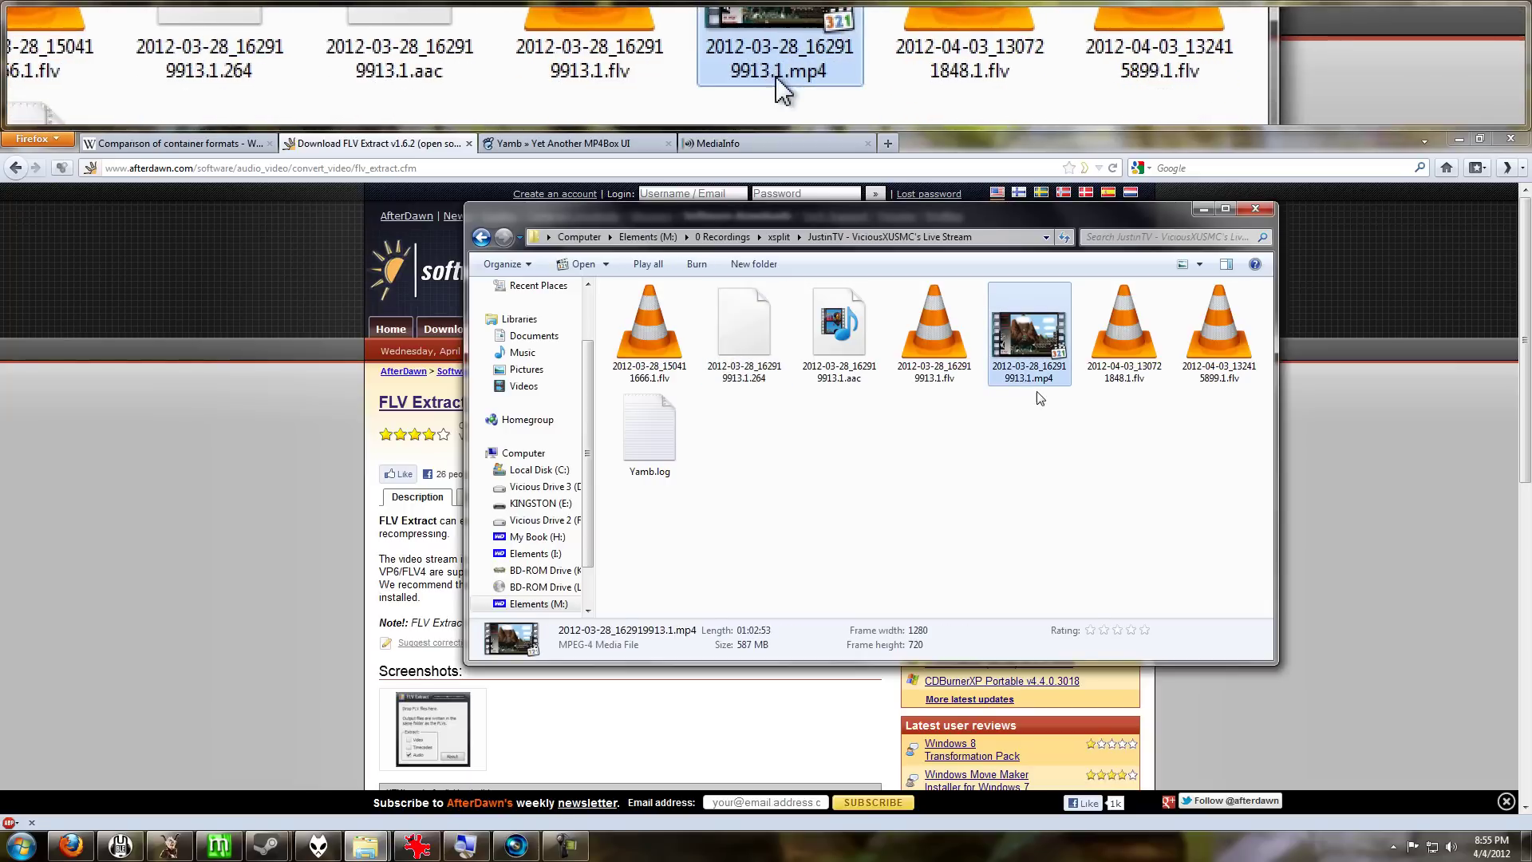
{"action": "left_click_drag", "start_coordinate": [1032, 364], "coordinate": [217, 643]}
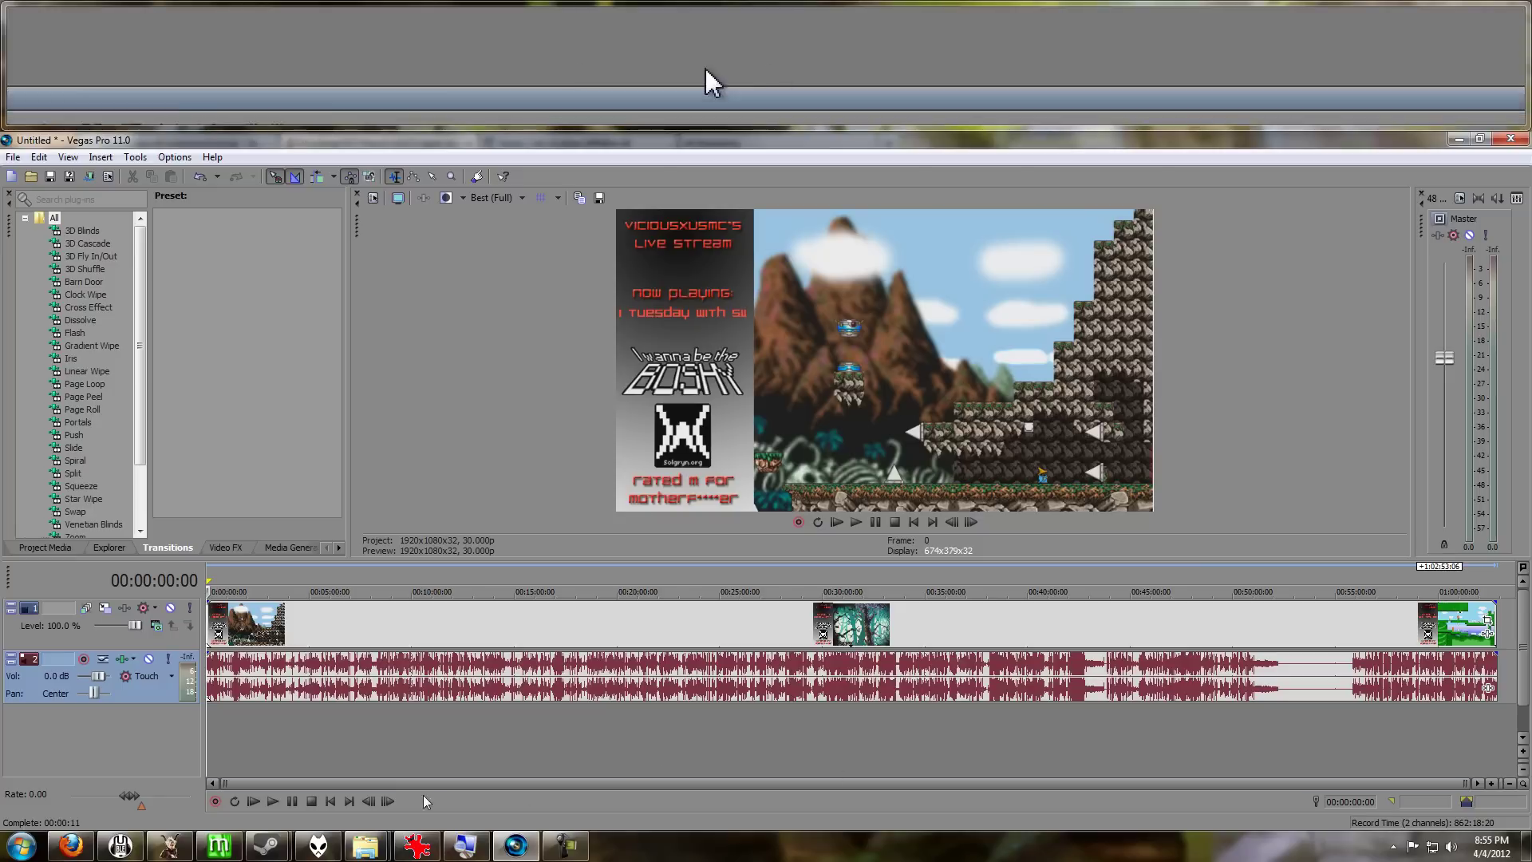
Step: Review 2012-03-28_150411666.1.flv in MediaInfo (894 MiB, AVC 1280*720, AAC), then close it
{"action": "mouse_move", "coordinate": [368, 852]}
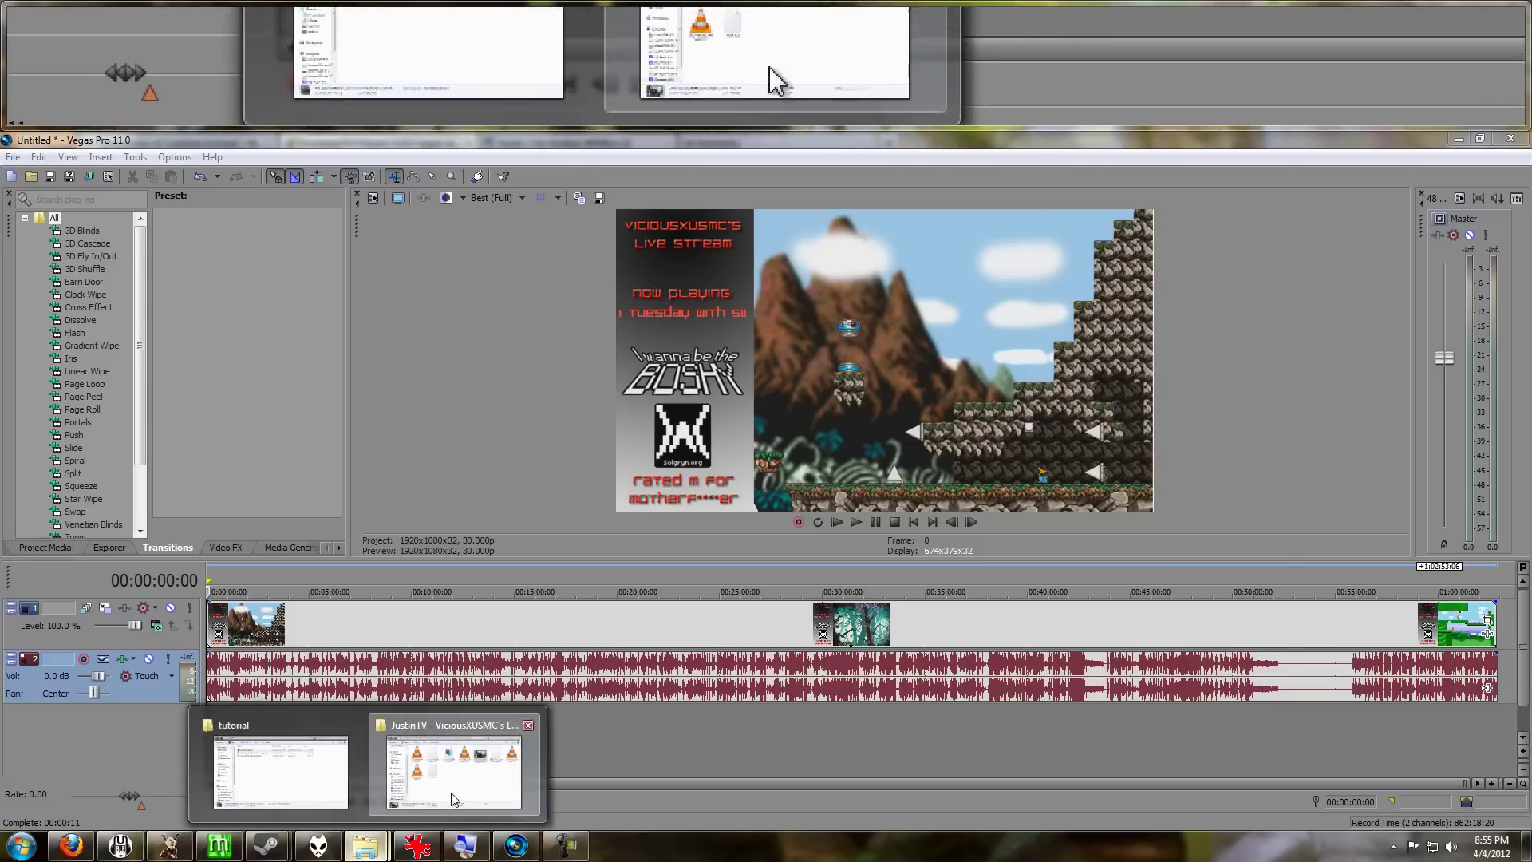
{"action": "left_click", "coordinate": [449, 770]}
{"action": "right_click", "coordinate": [643, 334]}
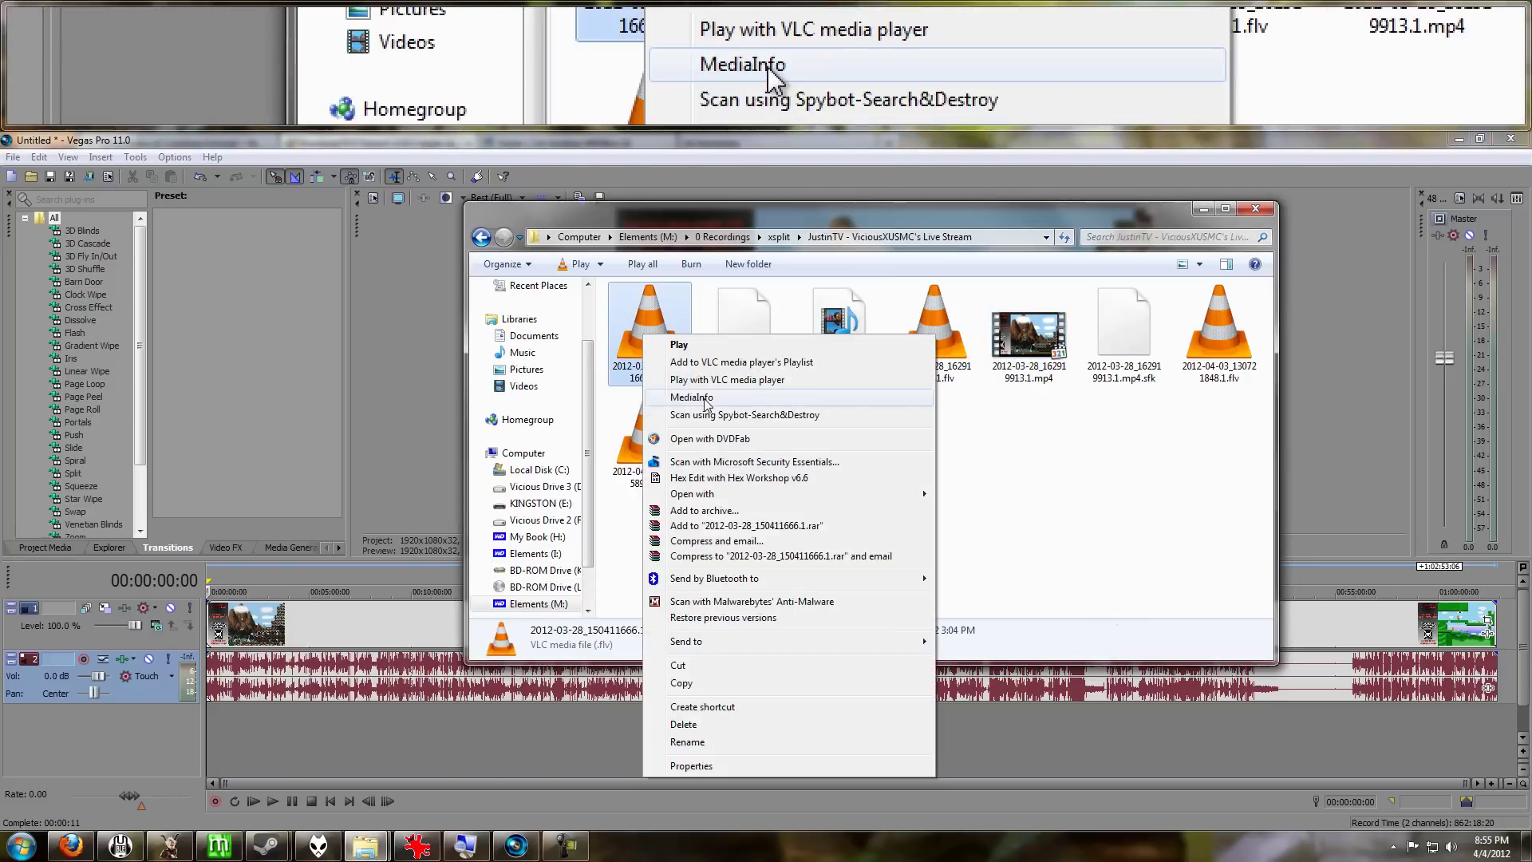
{"action": "left_click", "coordinate": [682, 396]}
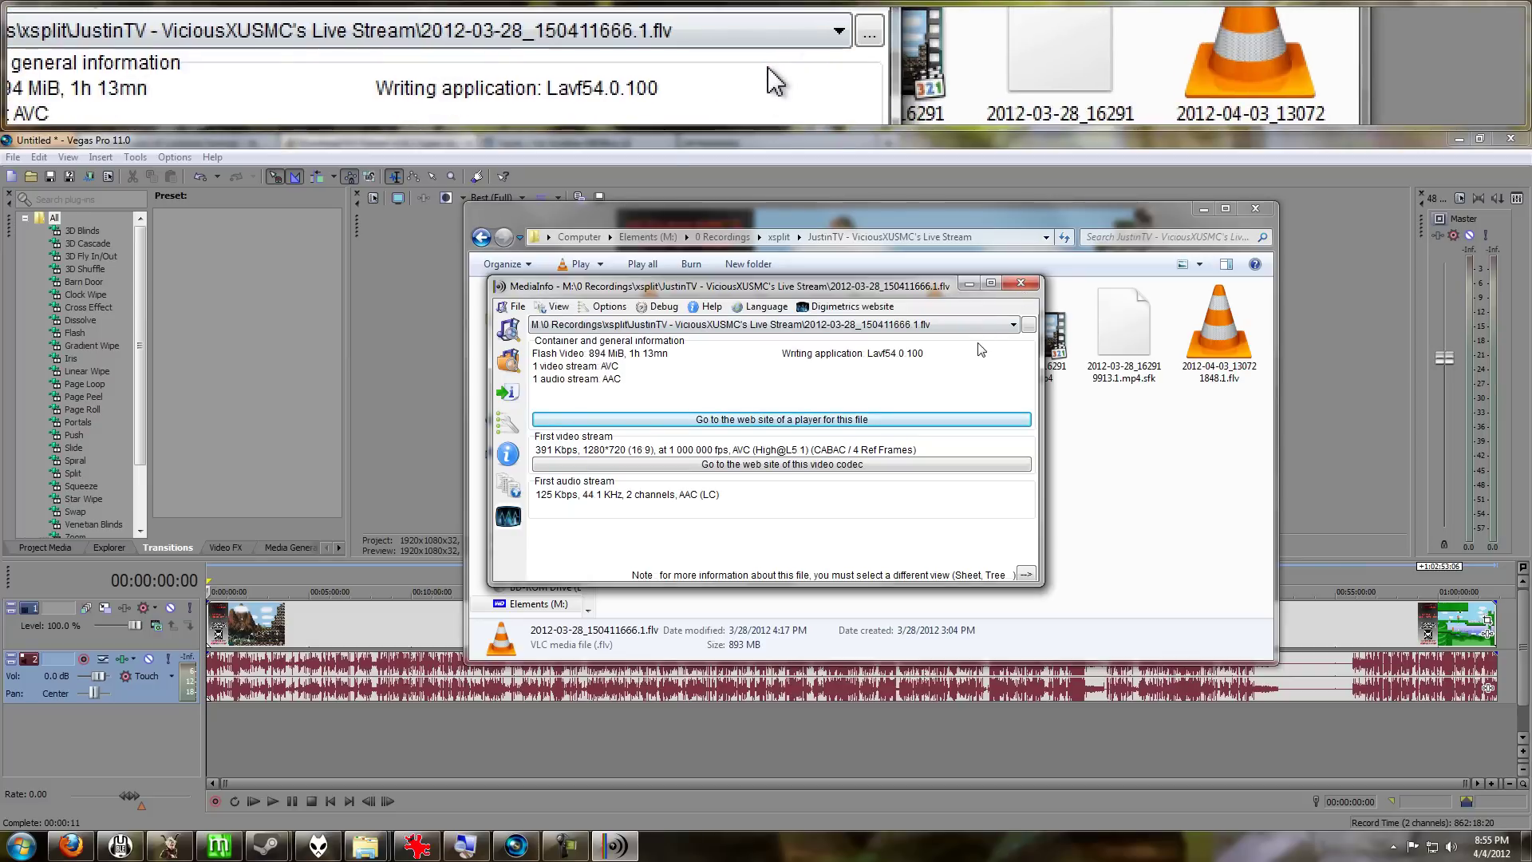
{"action": "left_click", "coordinate": [1019, 286]}
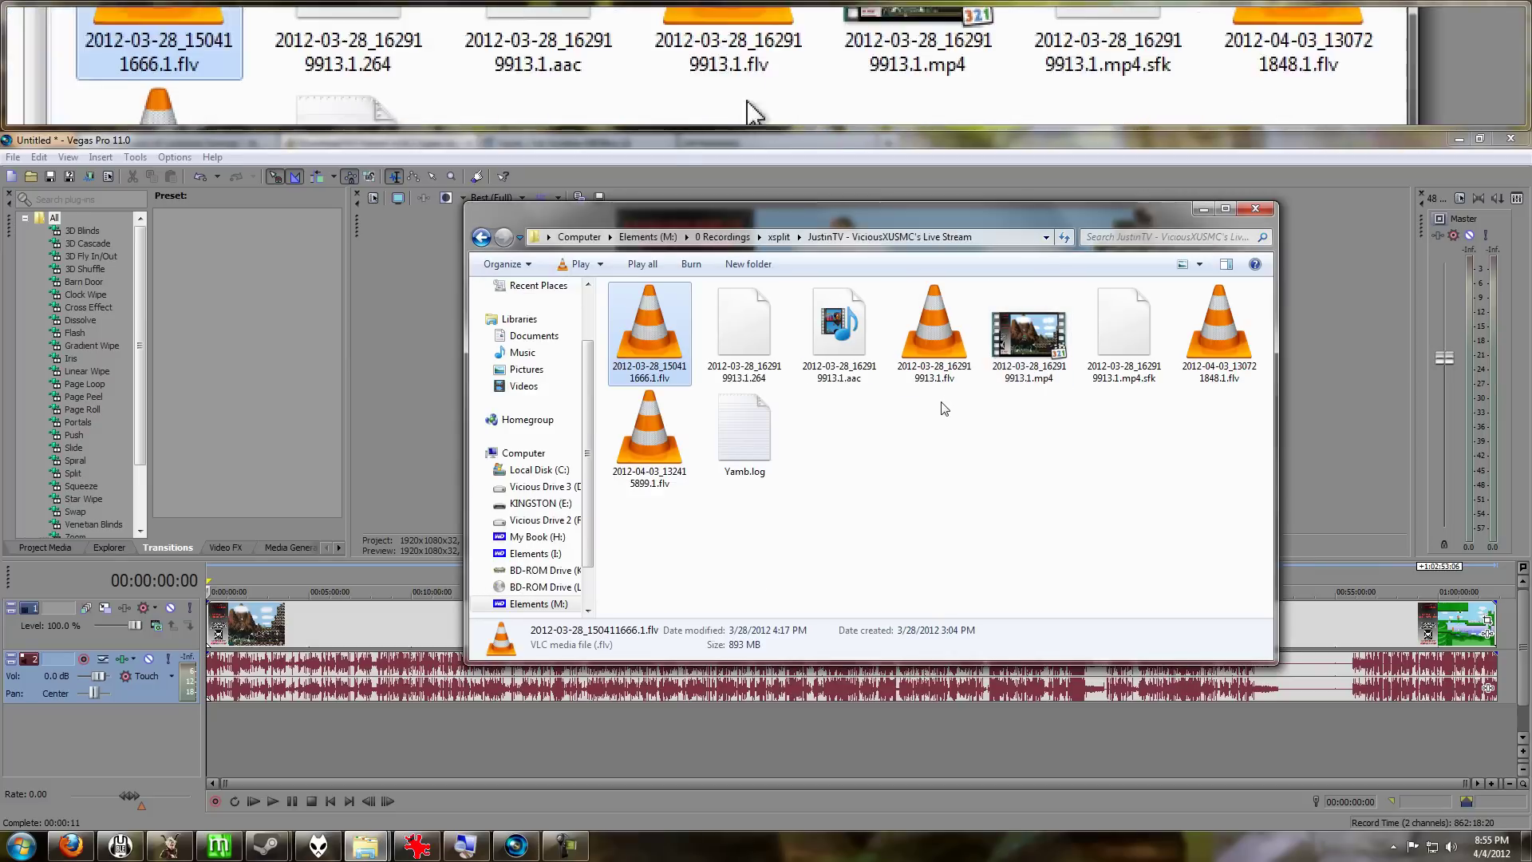
Step: Minimize the recordings folder window to bring Vegas Pro 11.0 and the imported MP4 forward
{"action": "left_click", "coordinate": [1202, 214]}
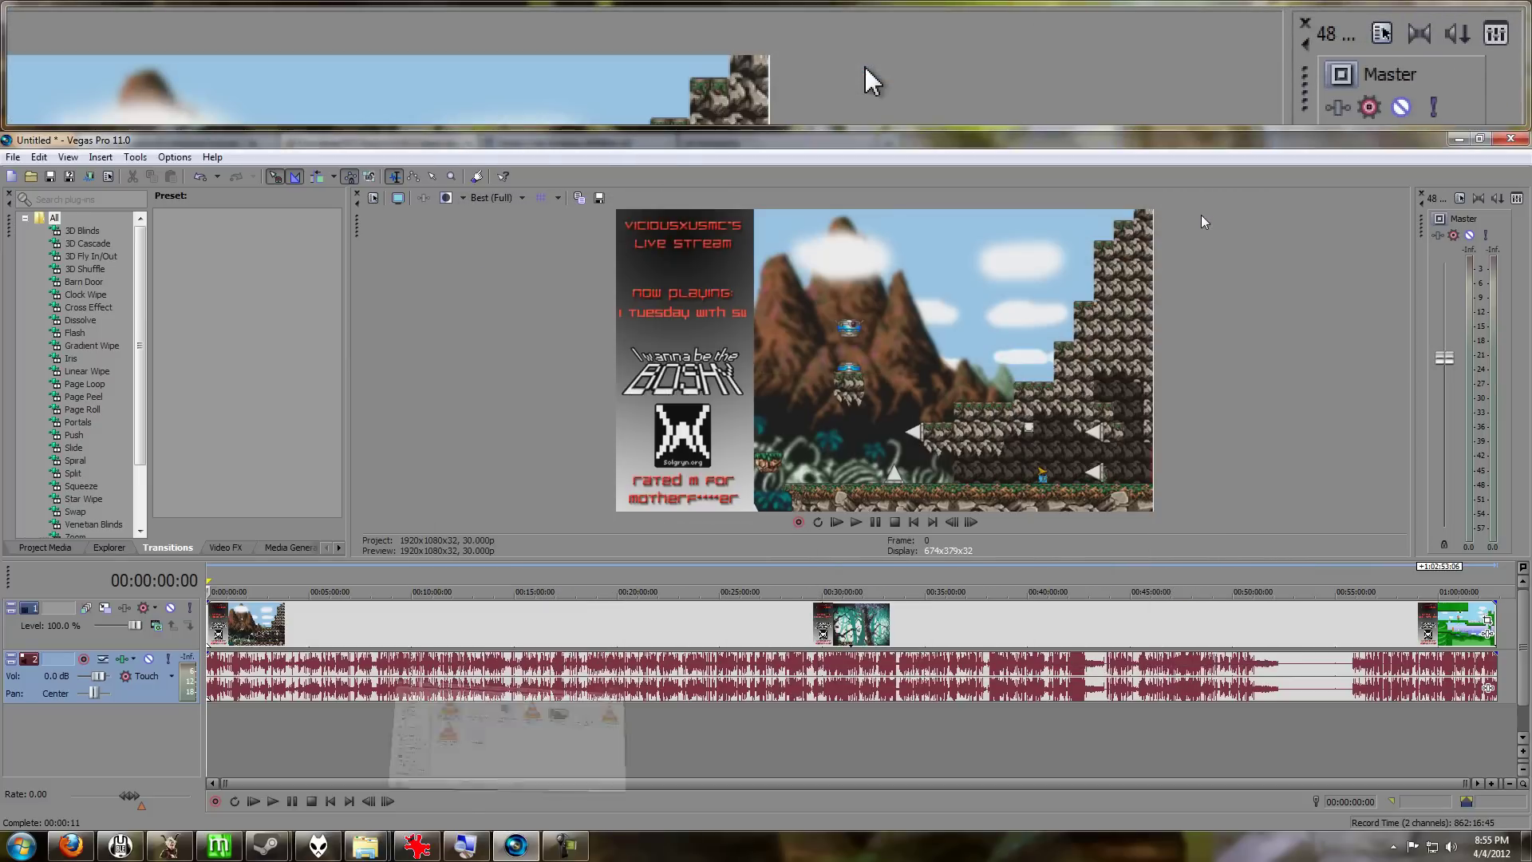